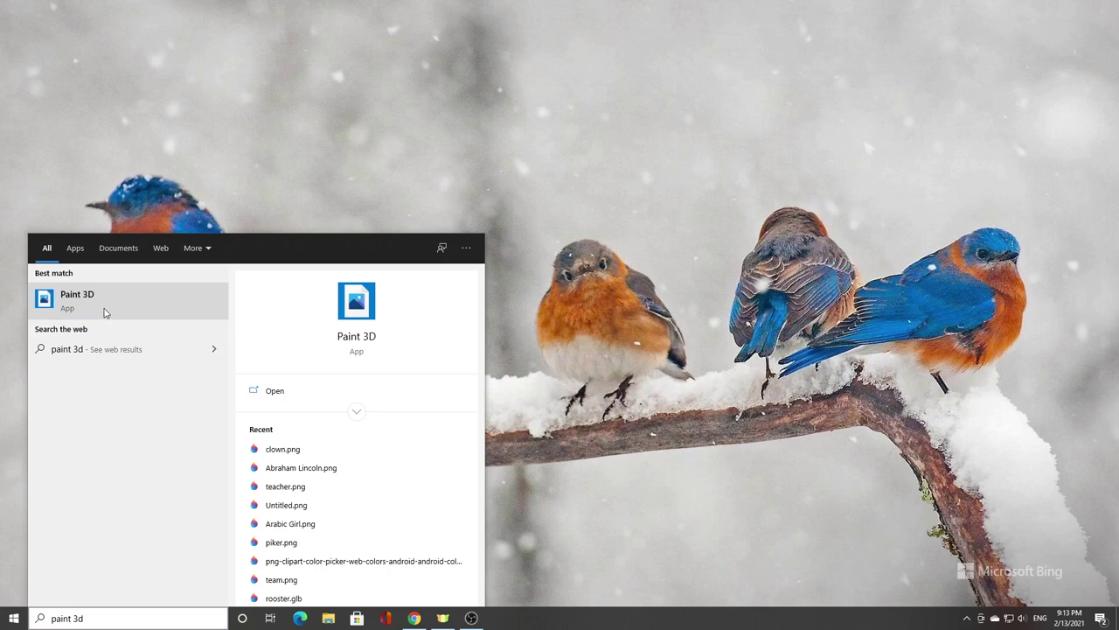
- Open Paint 3D, start a new project and hide its canvas
click(96, 298)
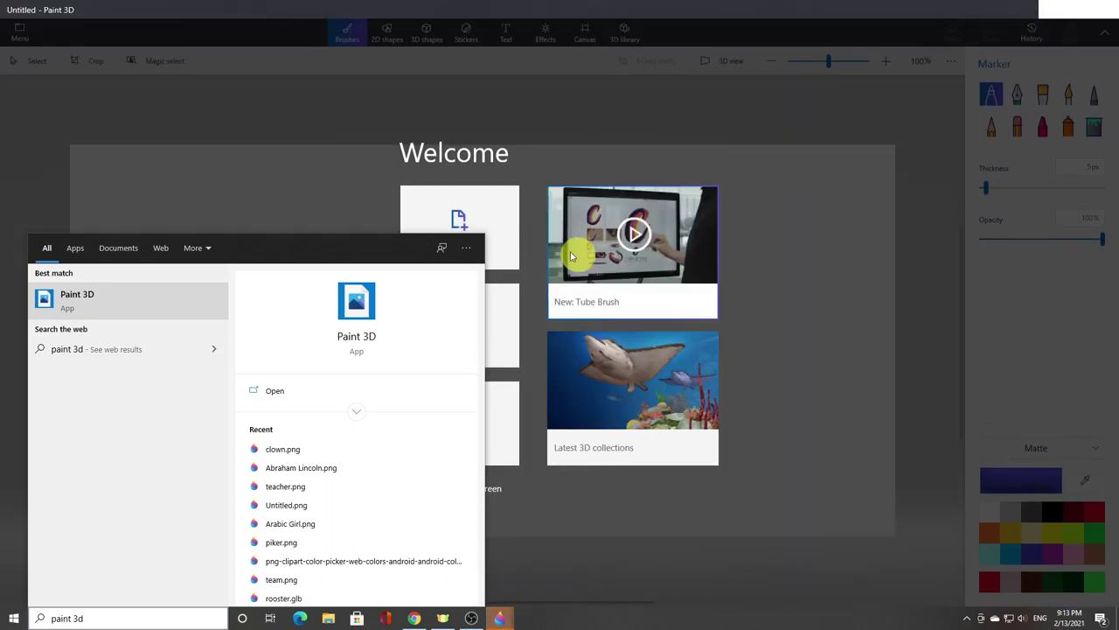
click(486, 223)
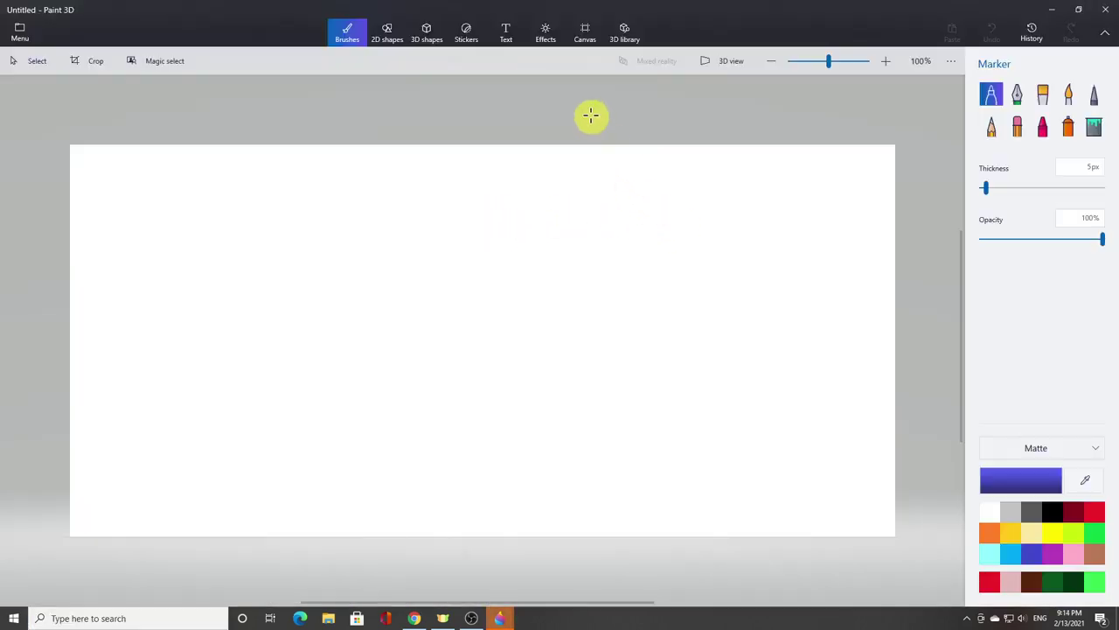
click(585, 29)
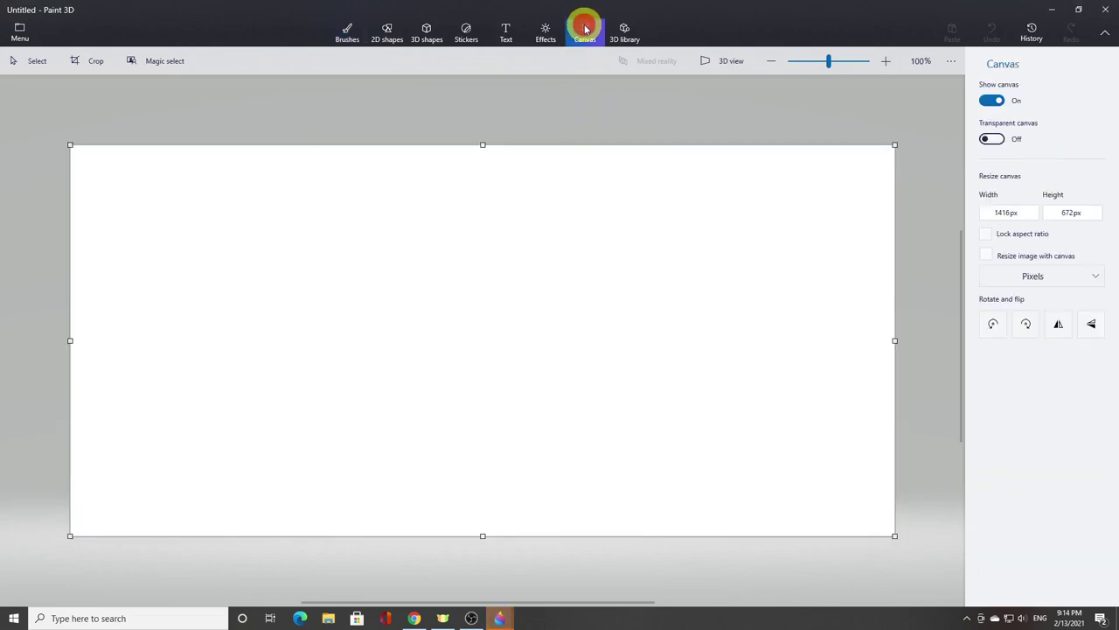
click(995, 101)
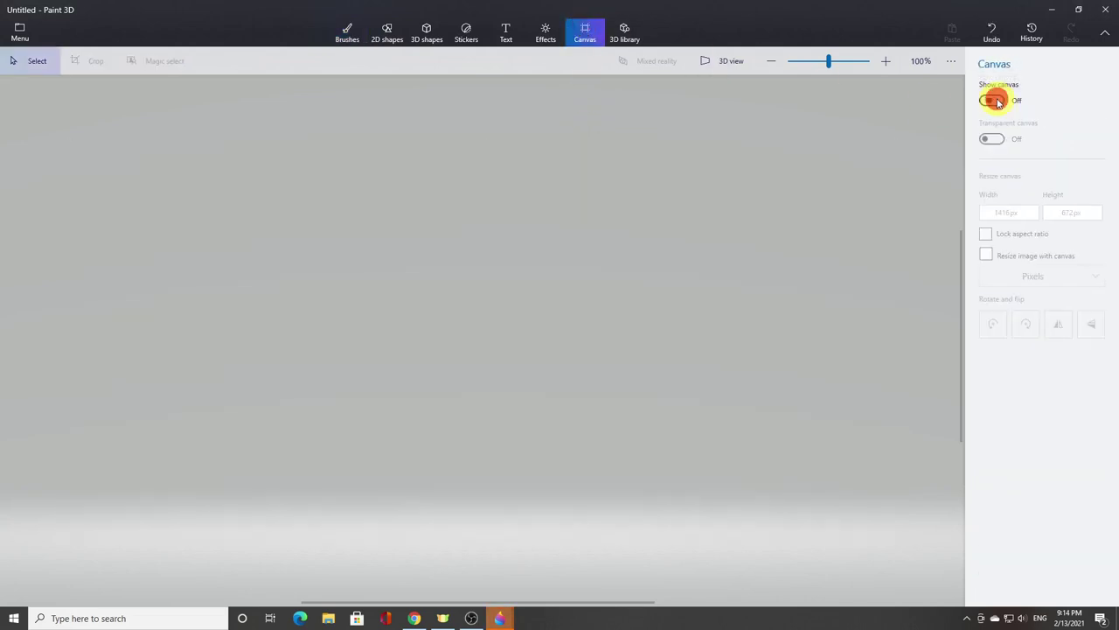
- Draw a small dark red 3D cone with a Matte finish as the roof of a tower
click(426, 36)
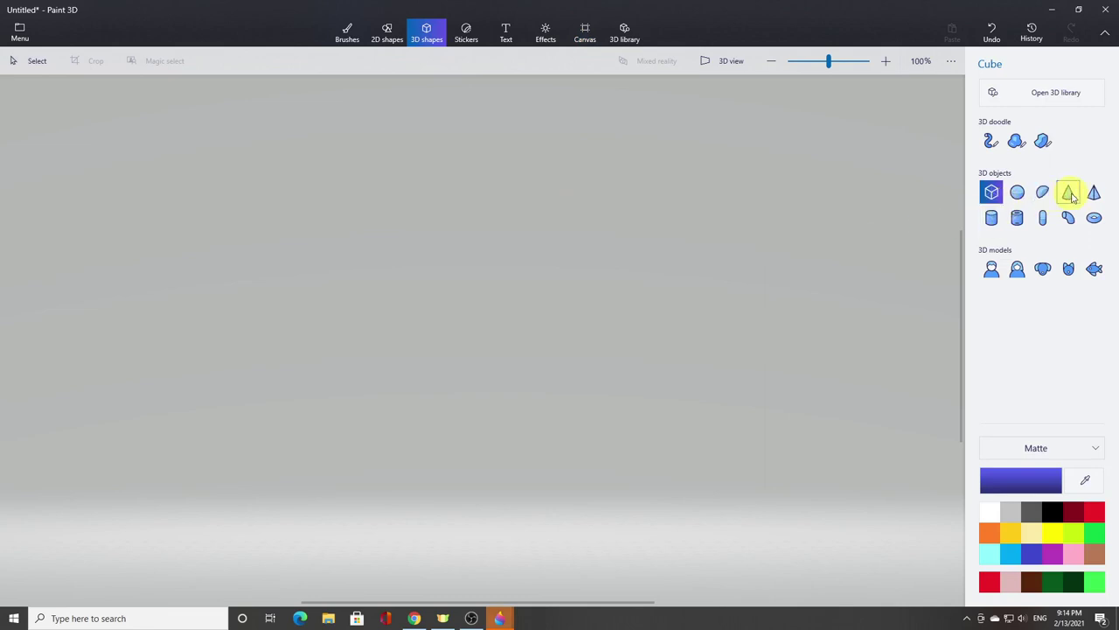
click(1070, 193)
click(1073, 512)
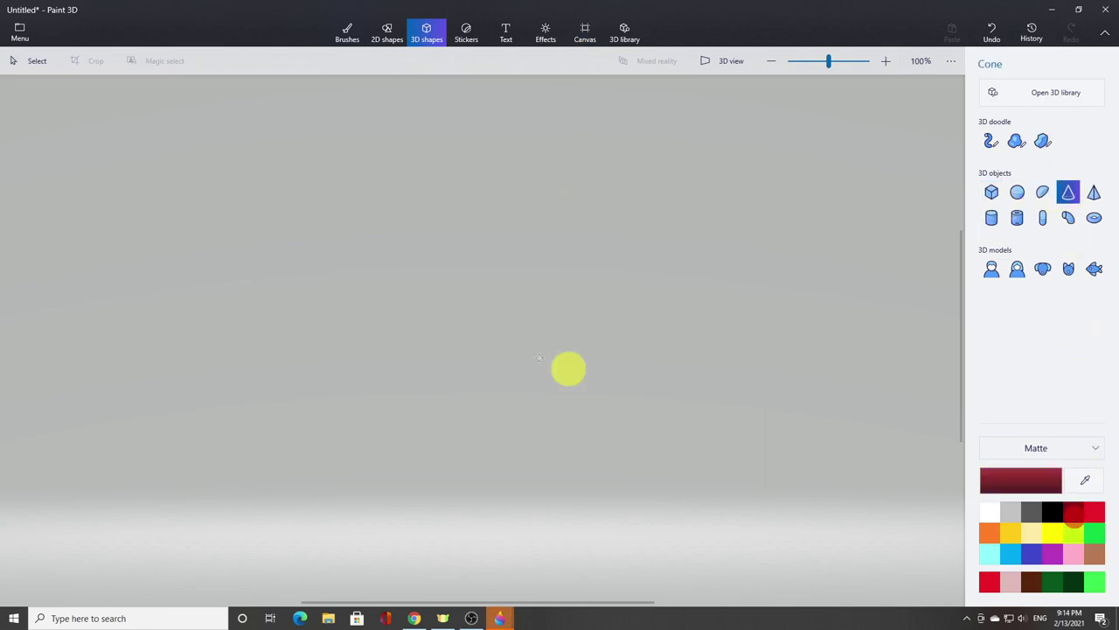
drag(233, 222, 318, 312)
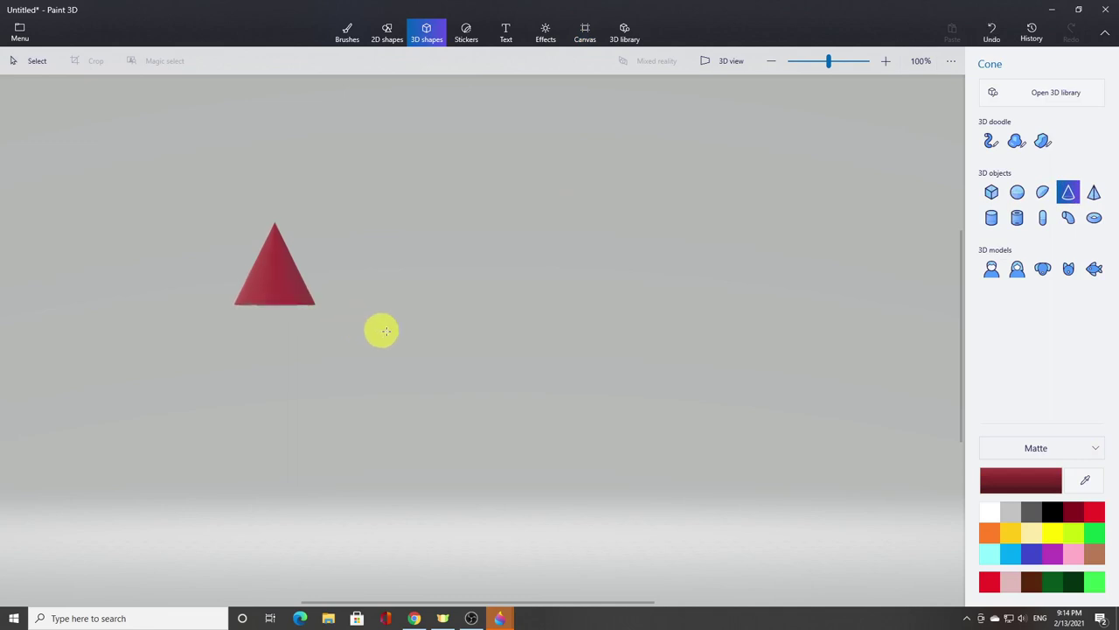
click(586, 385)
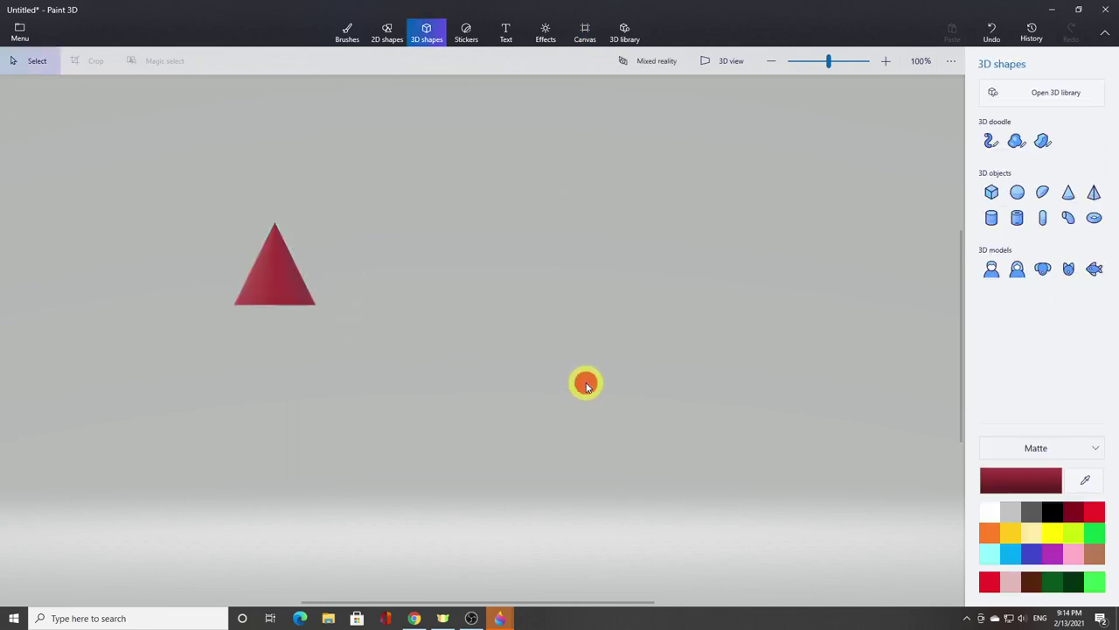
- Draw an upright pale yellow 3D cylinder with a Matte finish below the cone, narrower than the cone's base
click(991, 218)
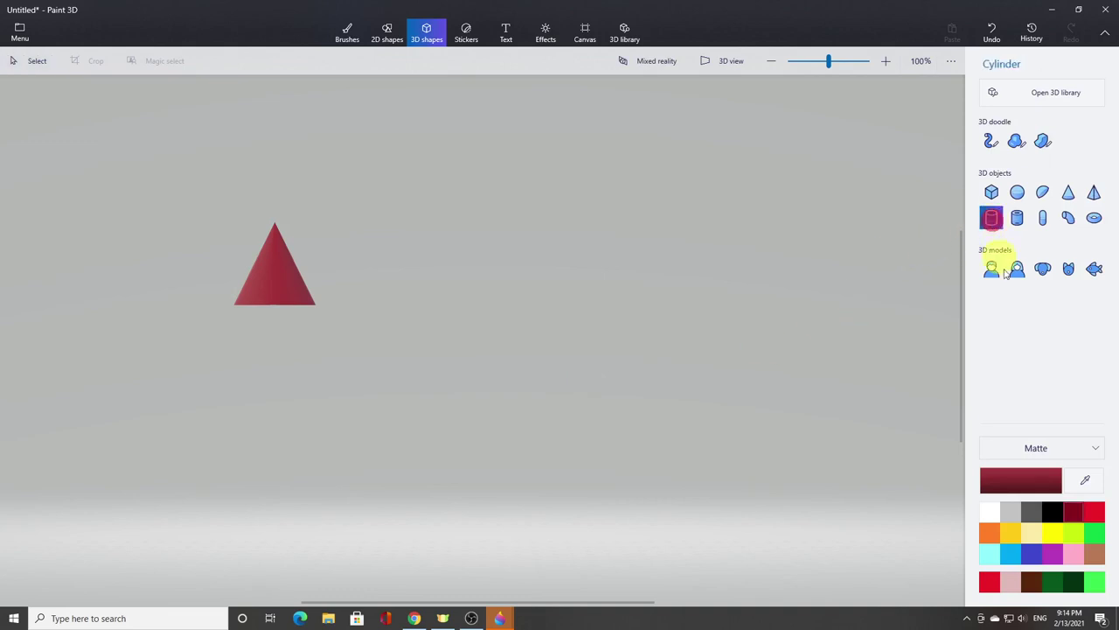
click(1047, 447)
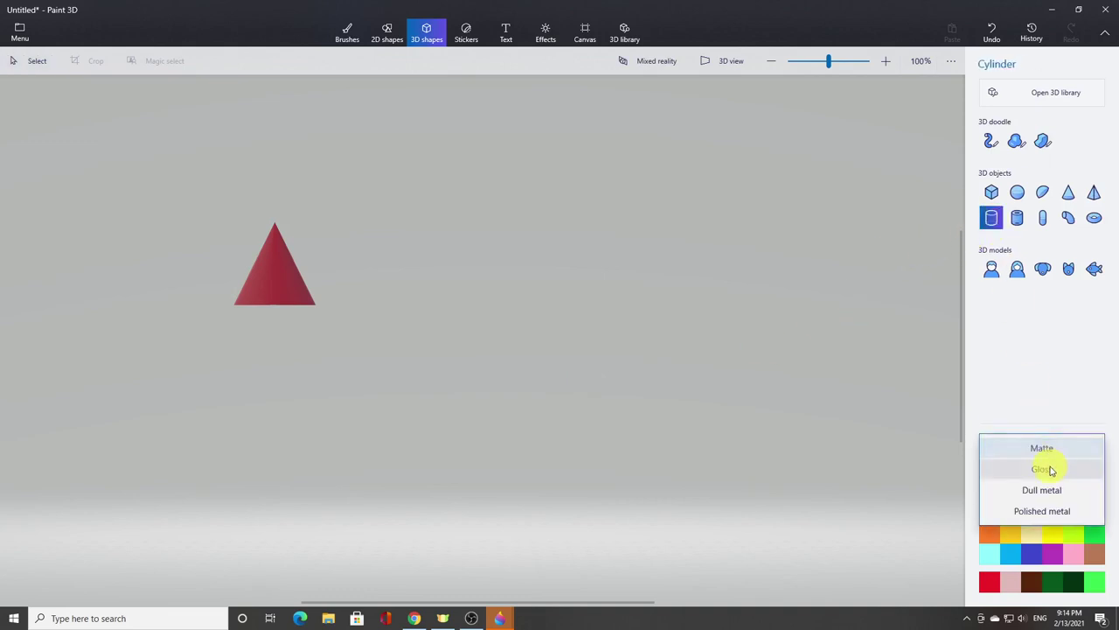
click(1043, 450)
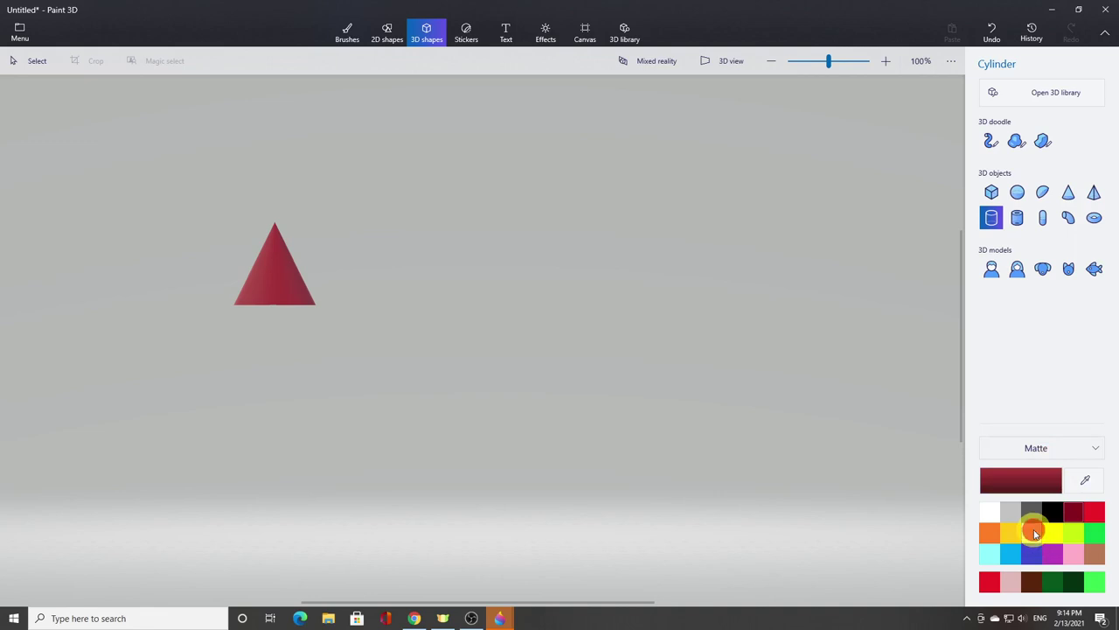
click(1034, 534)
drag(260, 322, 321, 442)
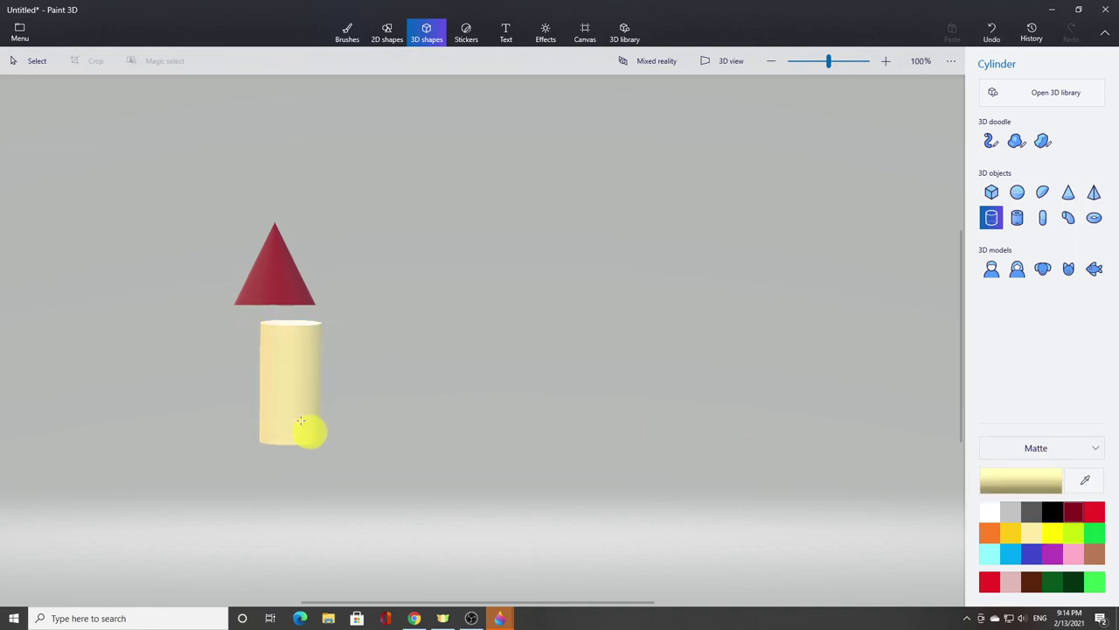
- Move the pale yellow cylinder up against the cone's base so it forms the tower body
click(278, 376)
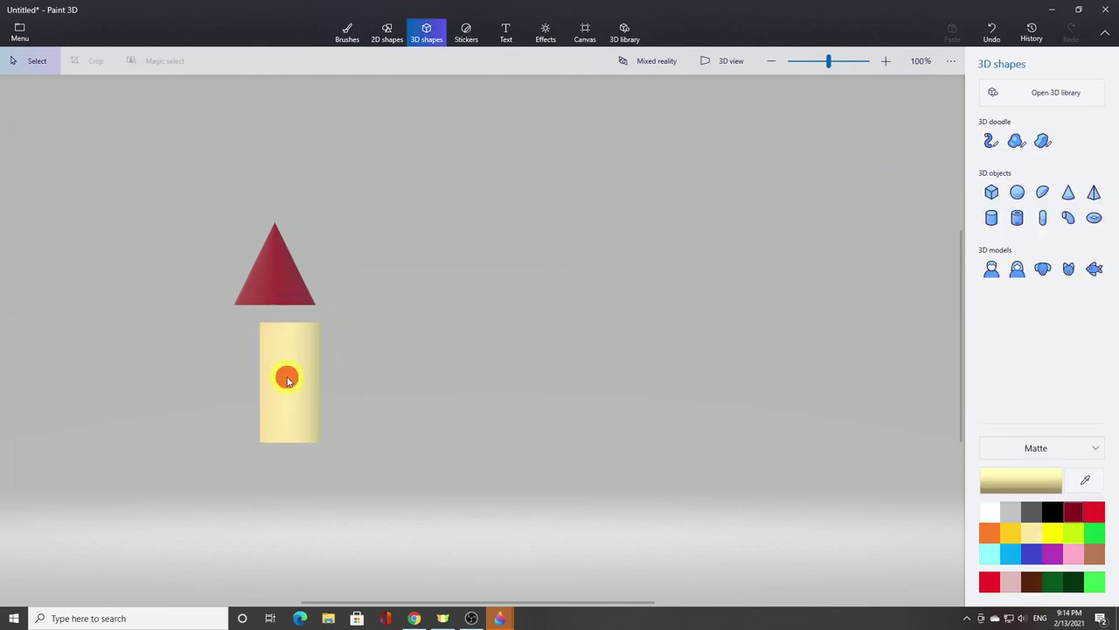
drag(294, 356, 280, 332)
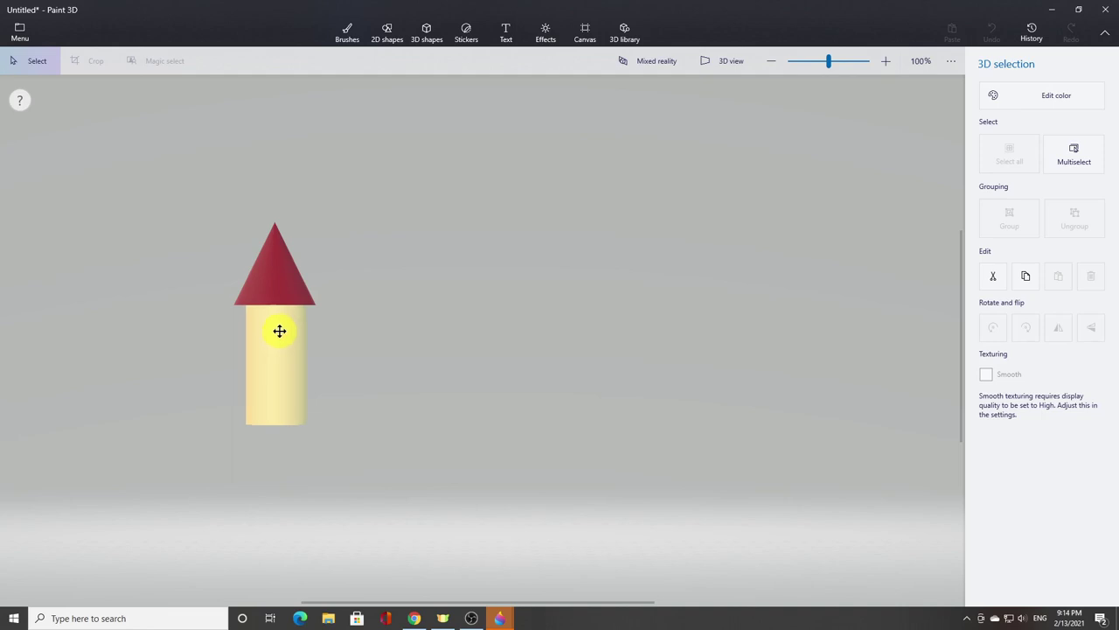
click(494, 387)
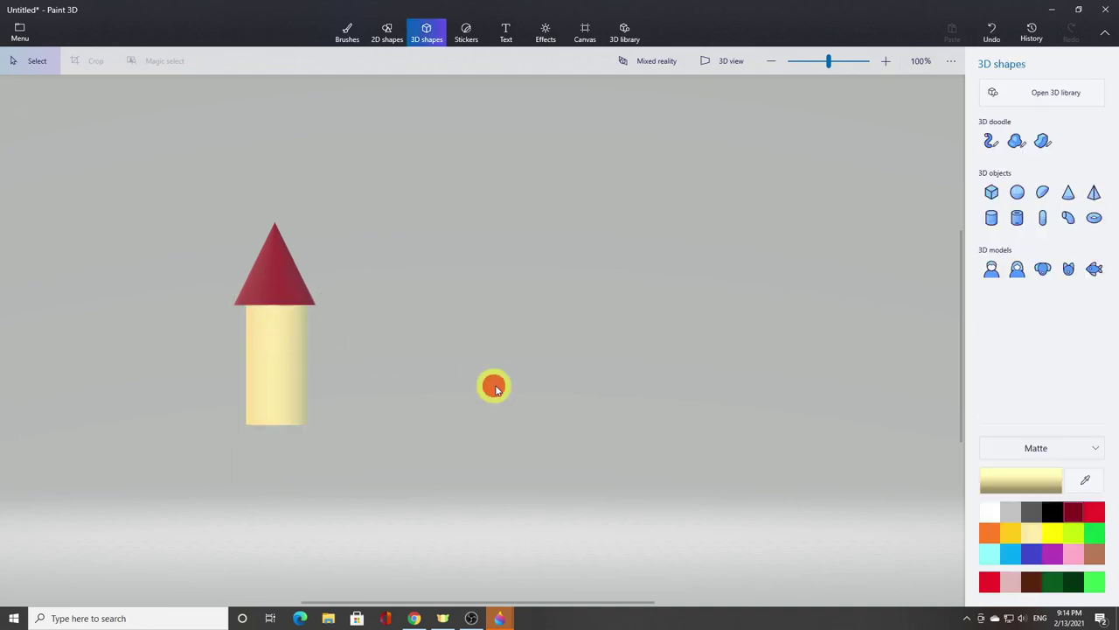
- Check the tower from below, tip both shapes to expose the underside, centre the cylinder on the cone's base and stand them upright again
click(716, 67)
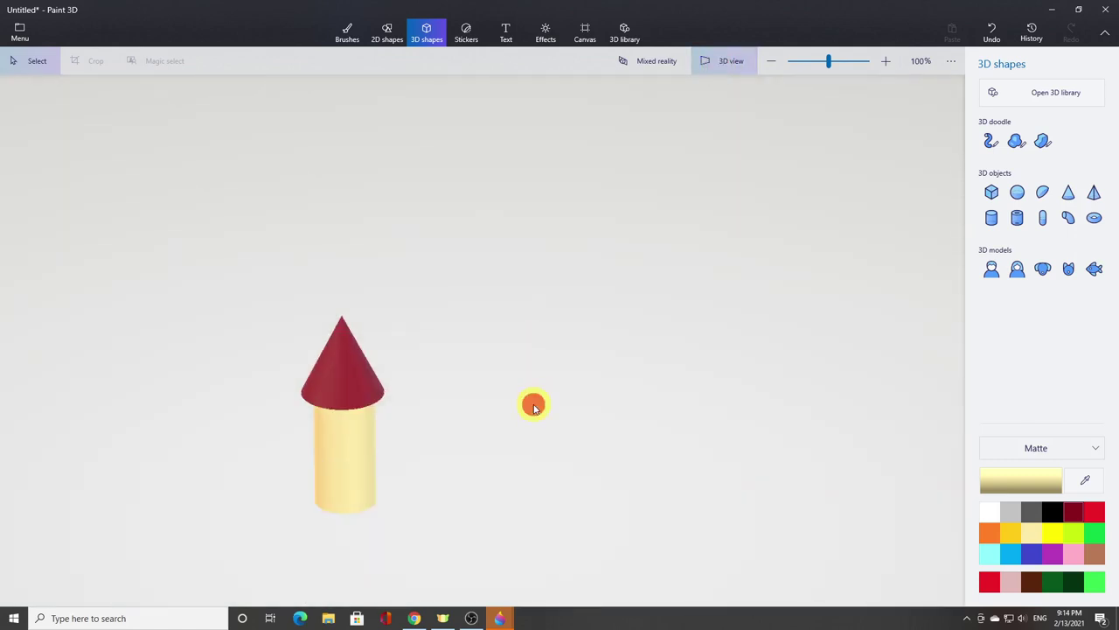
drag(534, 405, 525, 145)
click(724, 63)
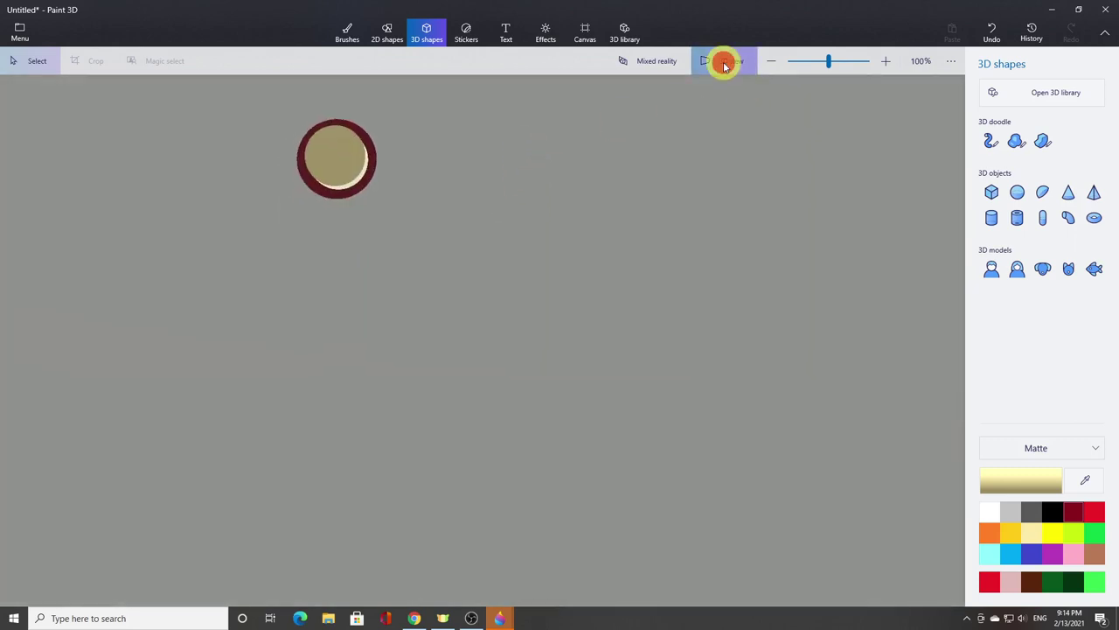
drag(160, 180, 393, 477)
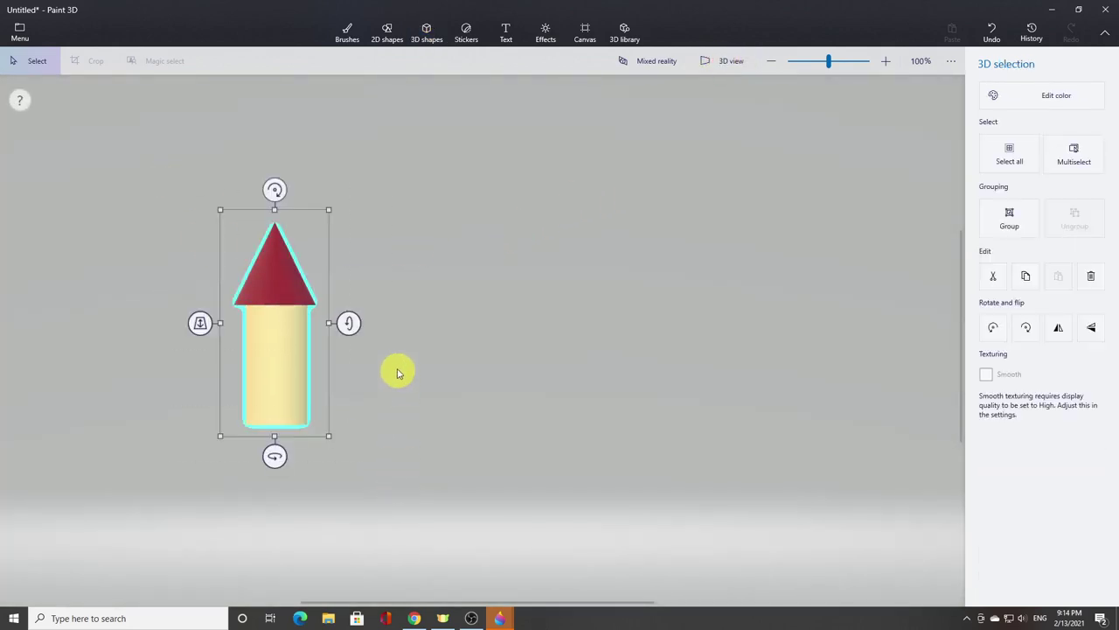
drag(355, 324, 354, 223)
drag(271, 324, 270, 327)
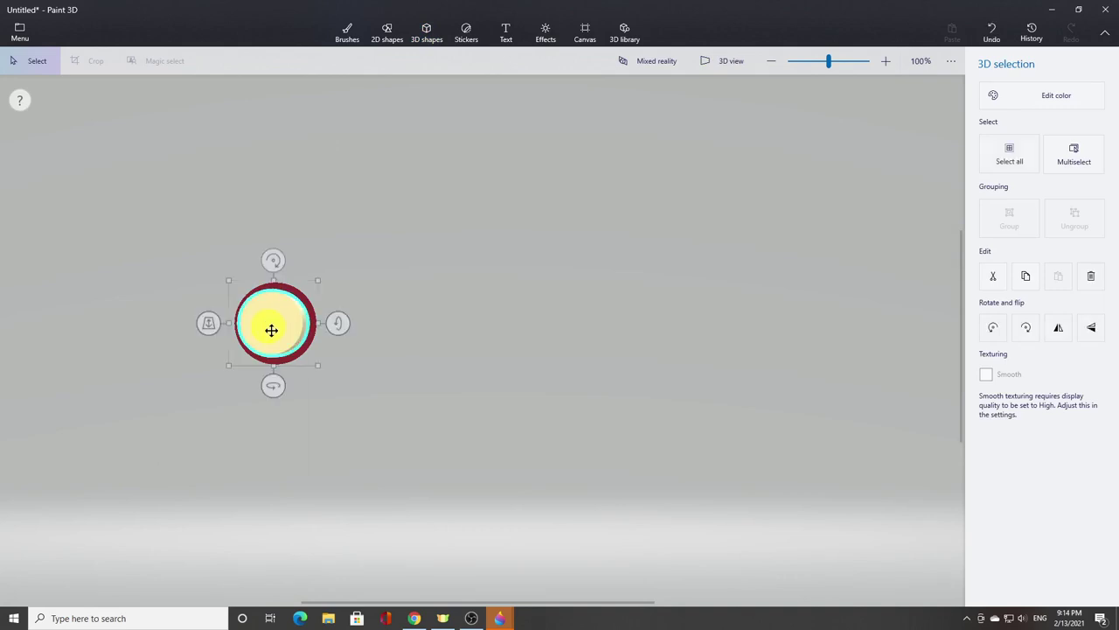
click(392, 340)
drag(143, 219, 362, 369)
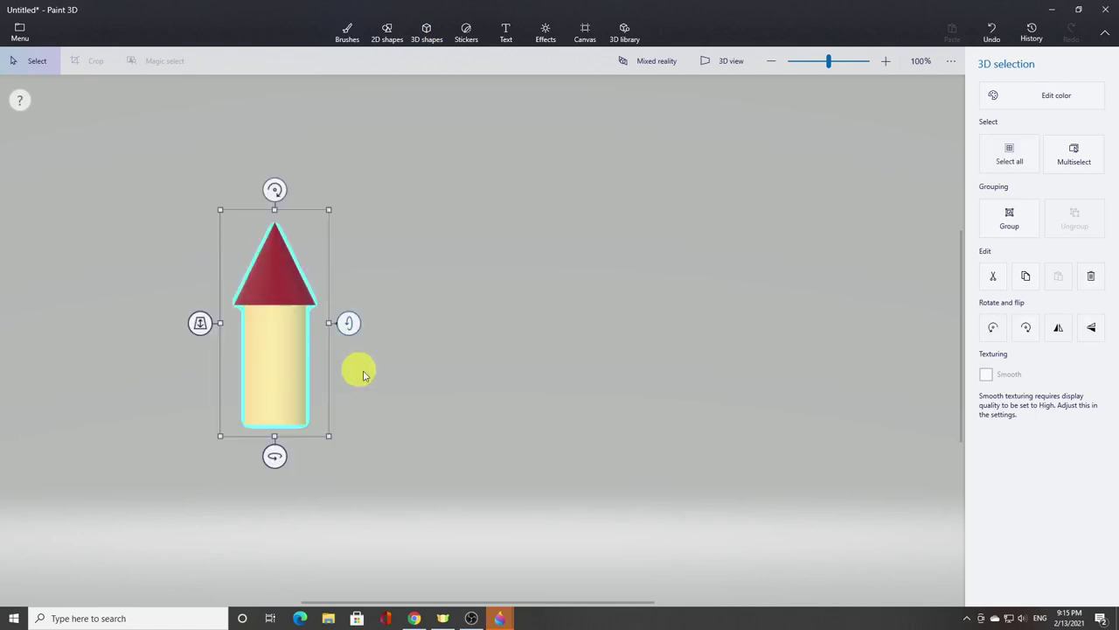
click(478, 395)
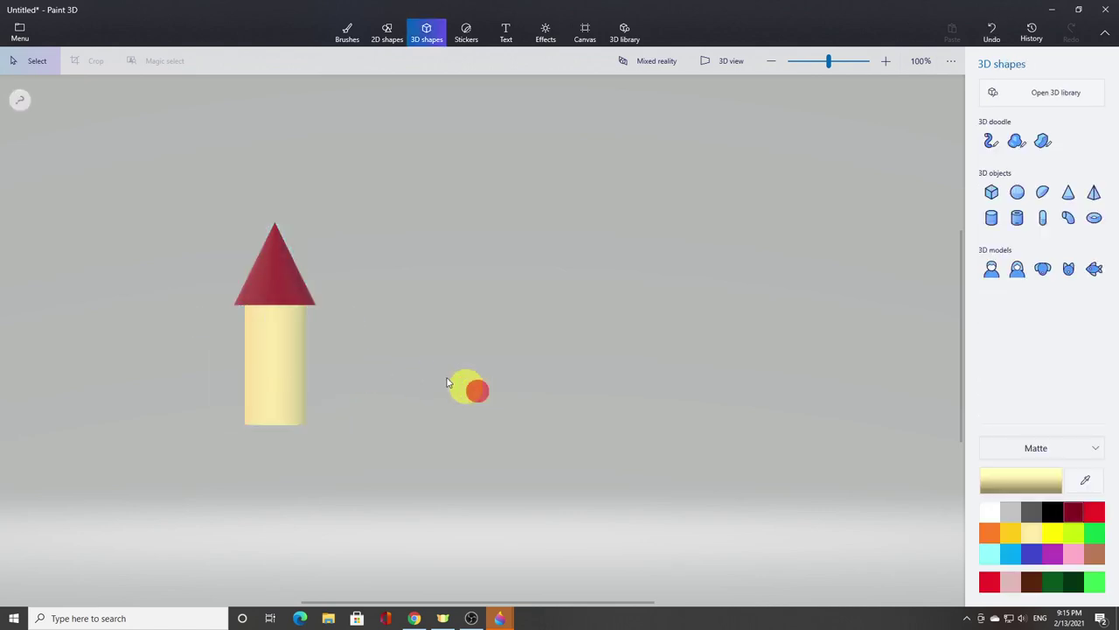
- Recolour the cone dark red and give it a Dull metal finish
click(294, 282)
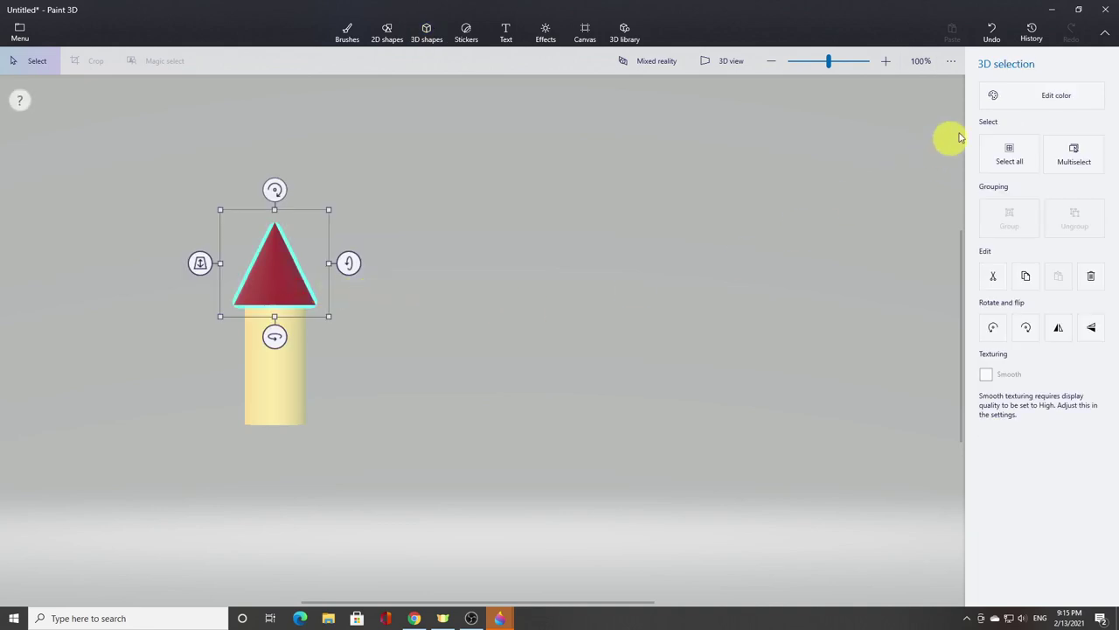
click(1024, 100)
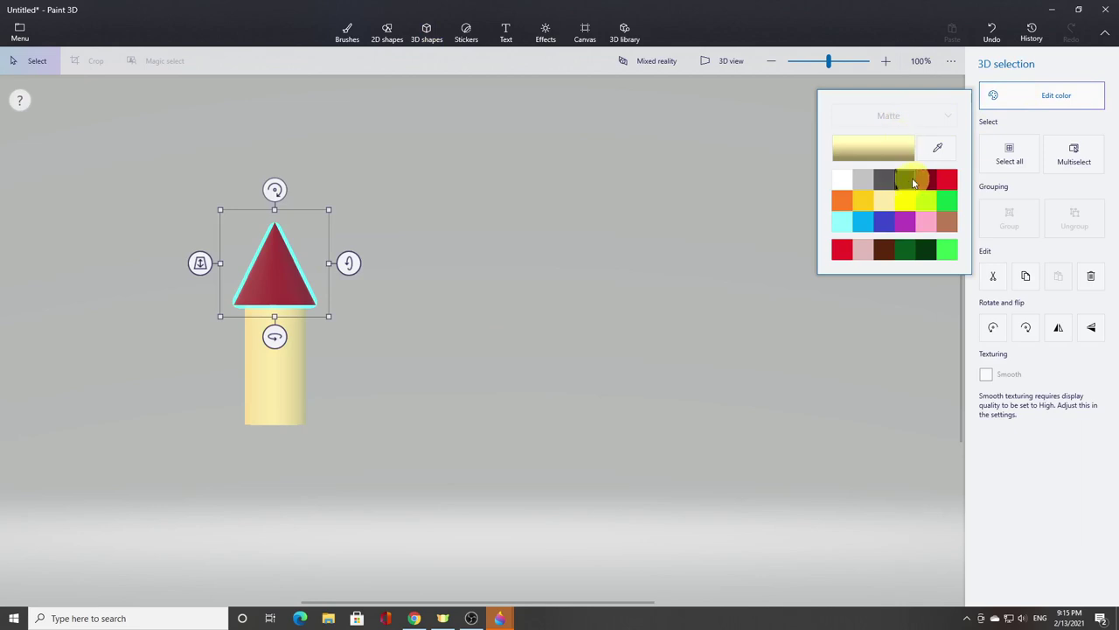
click(923, 181)
click(897, 115)
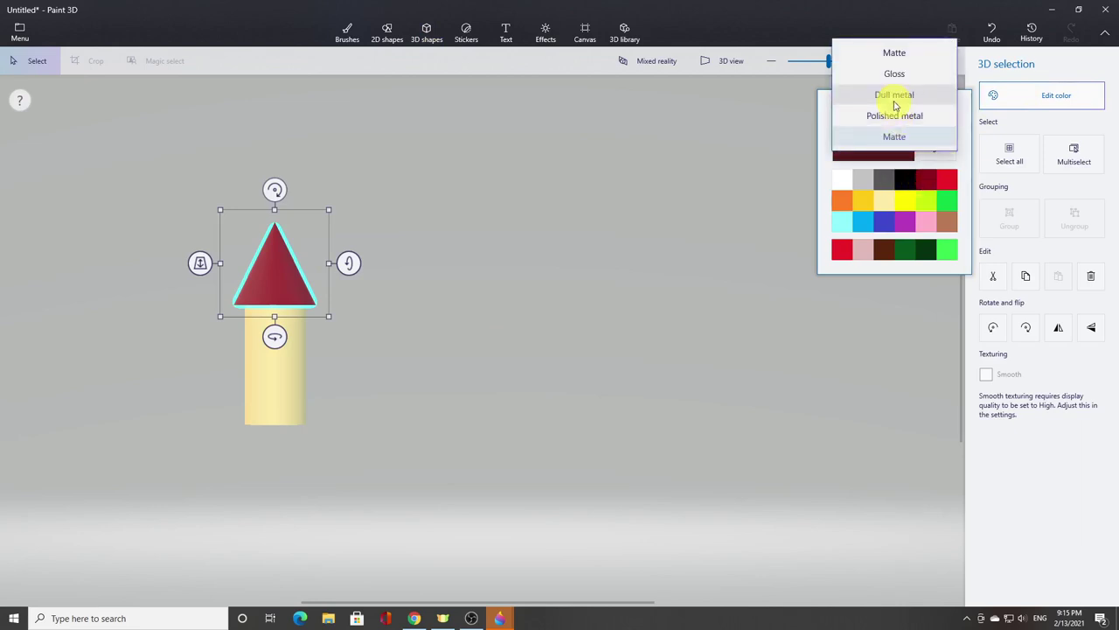
click(894, 98)
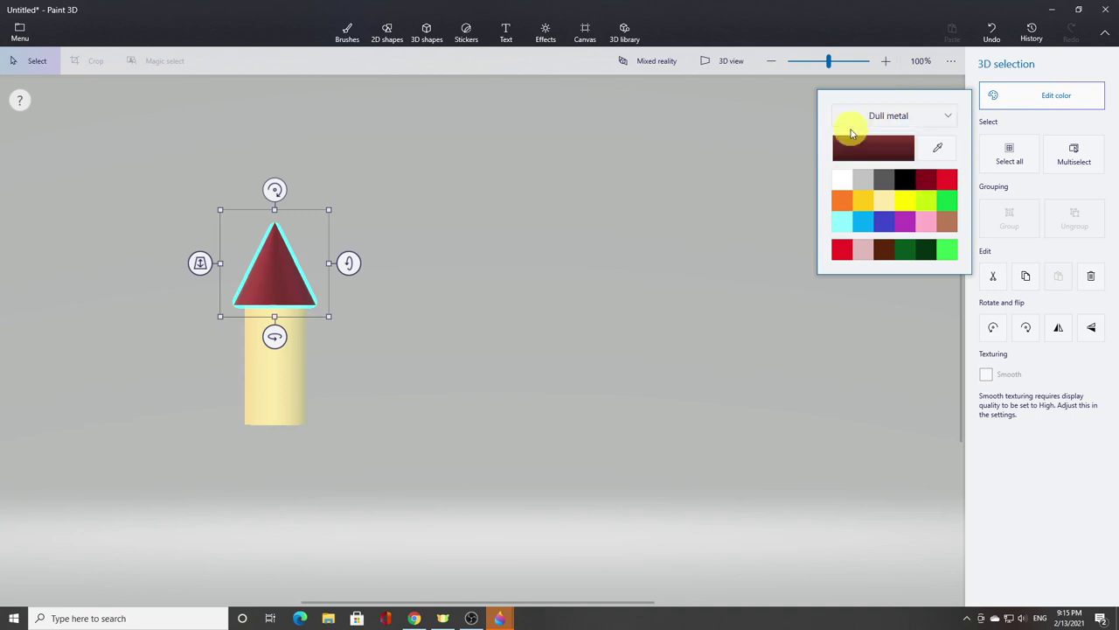
click(653, 285)
- Group the cone and the cylinder into one tower object
drag(155, 180, 357, 467)
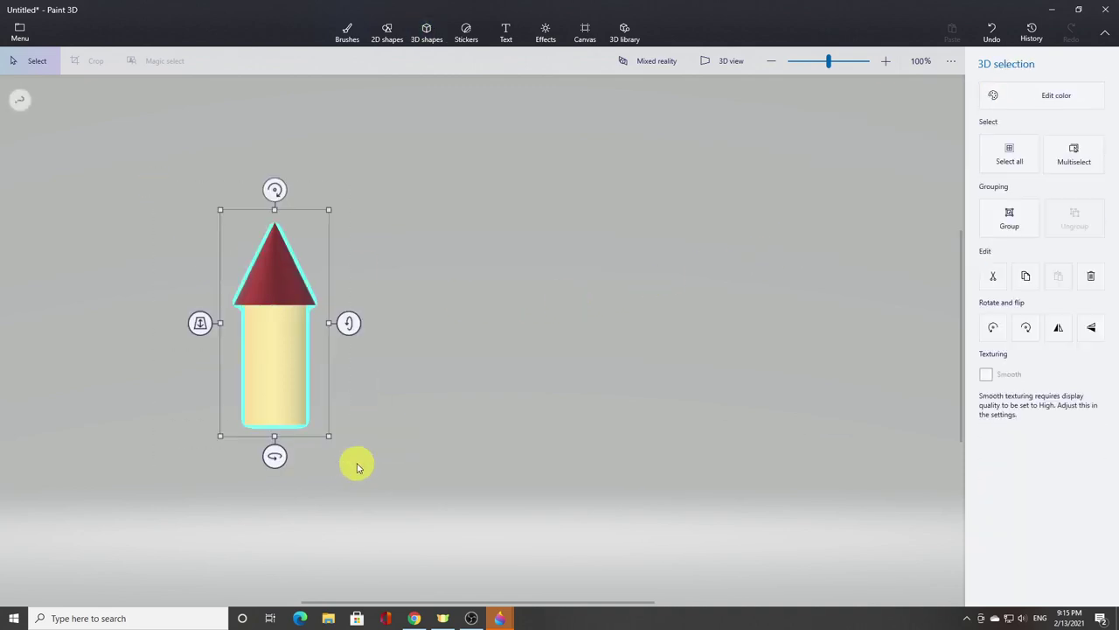
click(1007, 223)
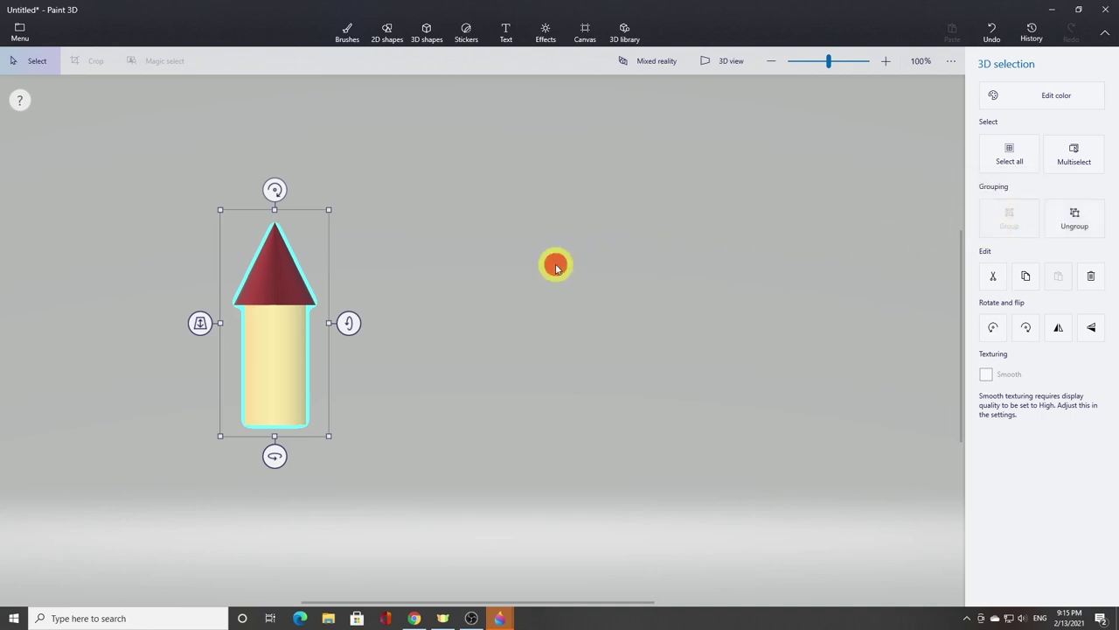
click(556, 268)
- Place a narrow upright 2D capsule as a window on the upper part of the tower's cylinder
click(382, 44)
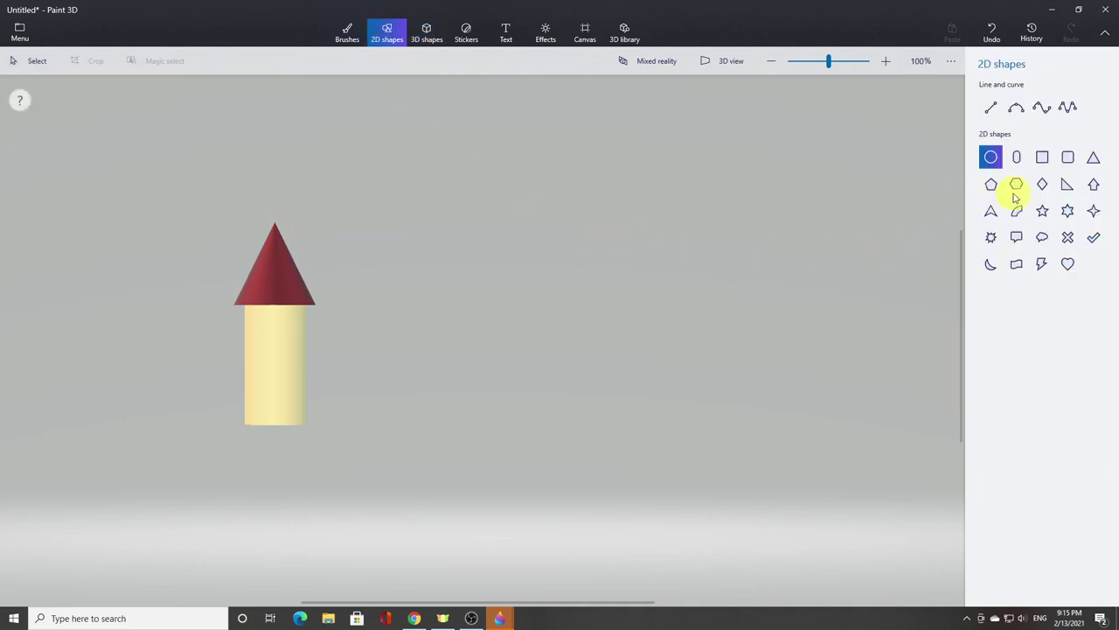
click(1017, 157)
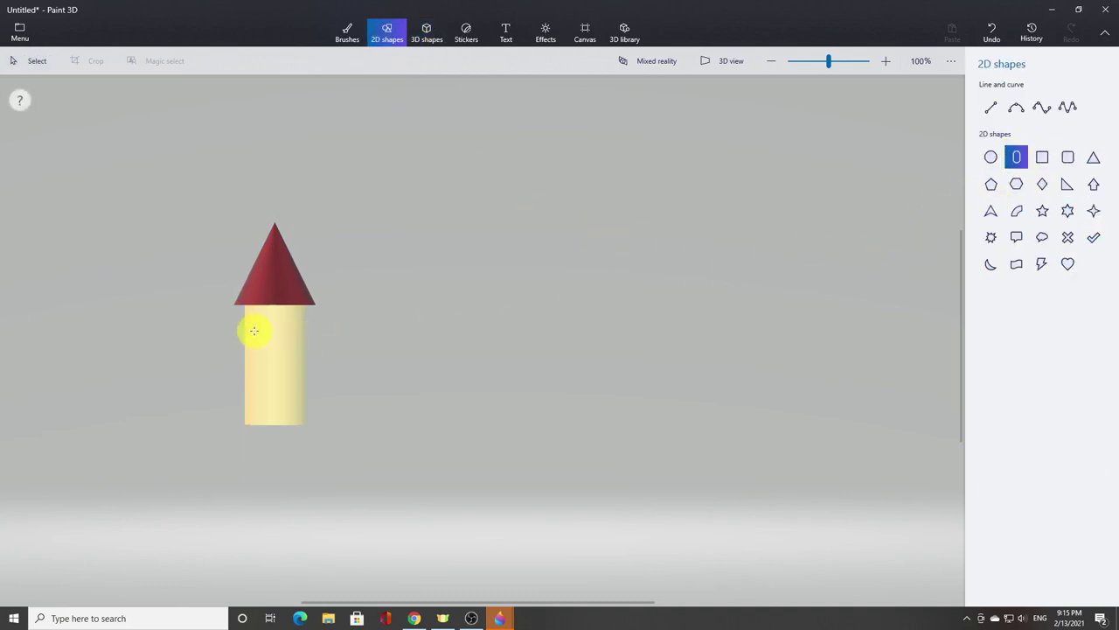
mouse_move(290, 349)
mouse_down()
mouse_move(309, 377)
mouse_move(315, 366)
mouse_up()
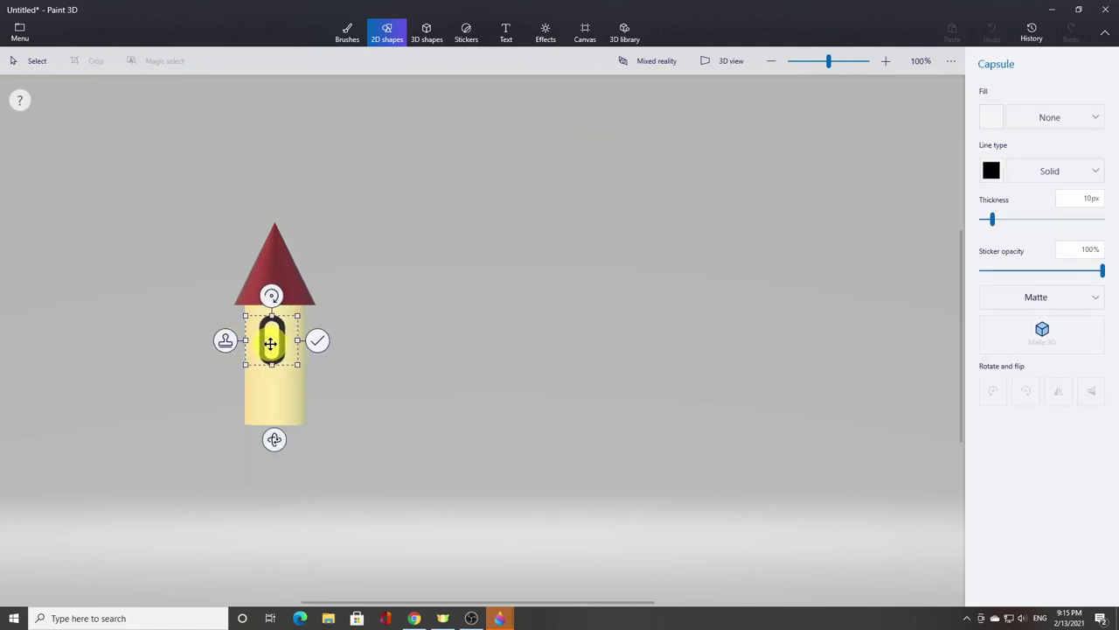
- Give the capsule window a light cyan fill, a 4 px blue outline and a Polished metal finish
click(991, 121)
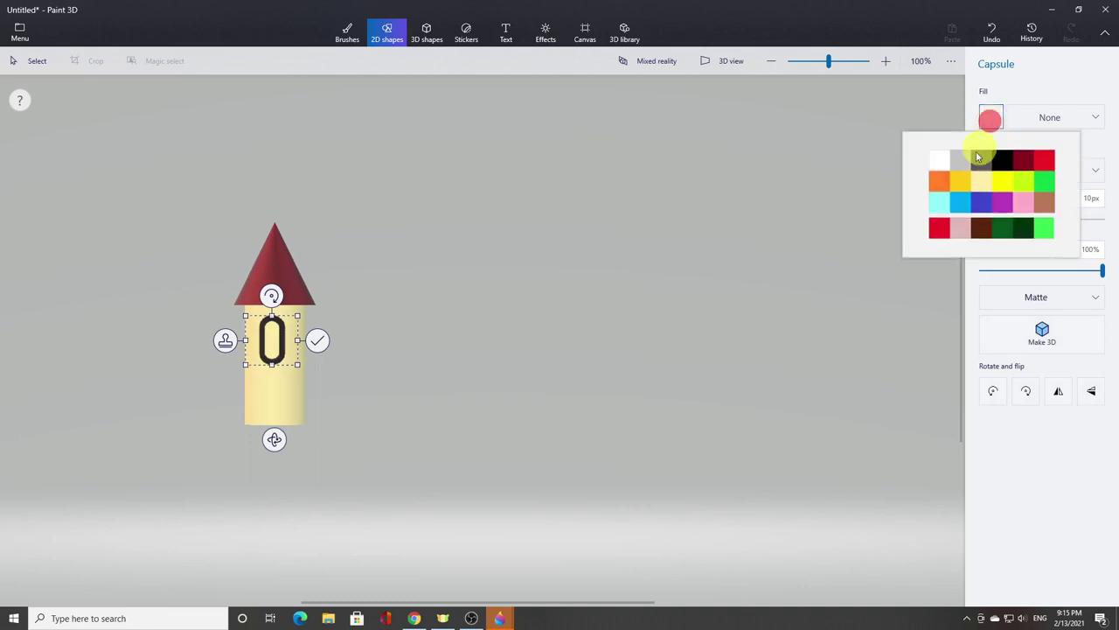
click(944, 202)
click(992, 171)
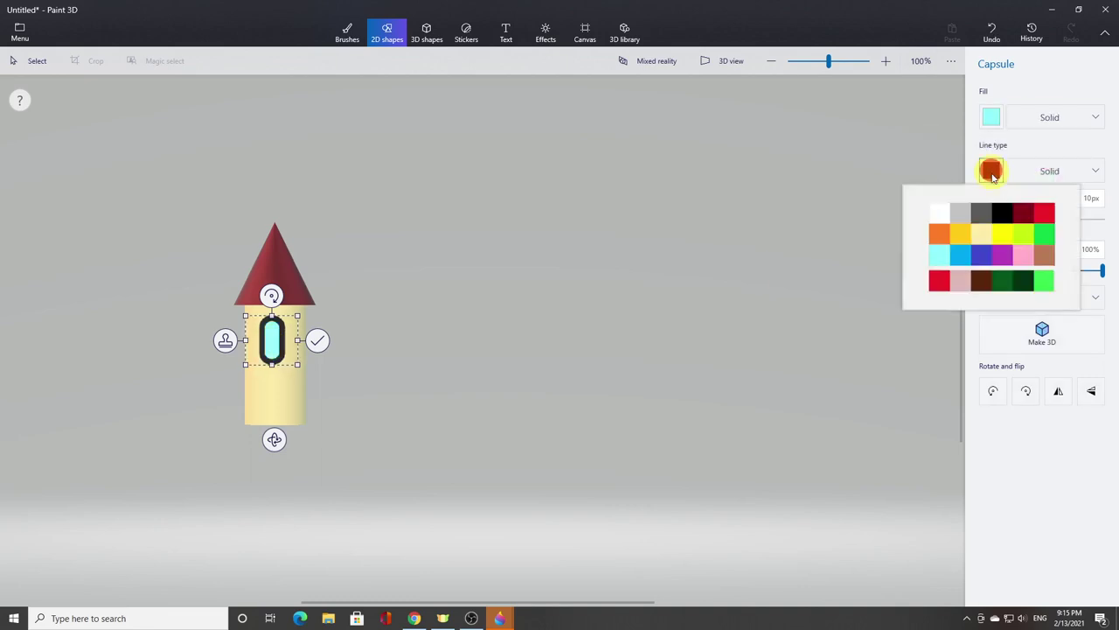
click(964, 258)
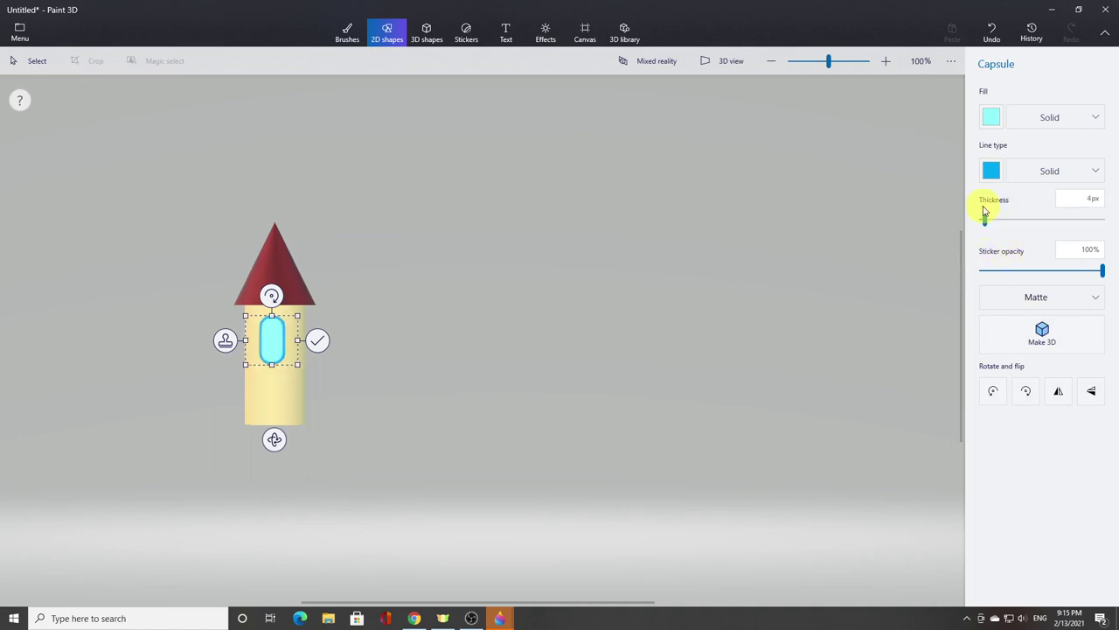
click(1033, 298)
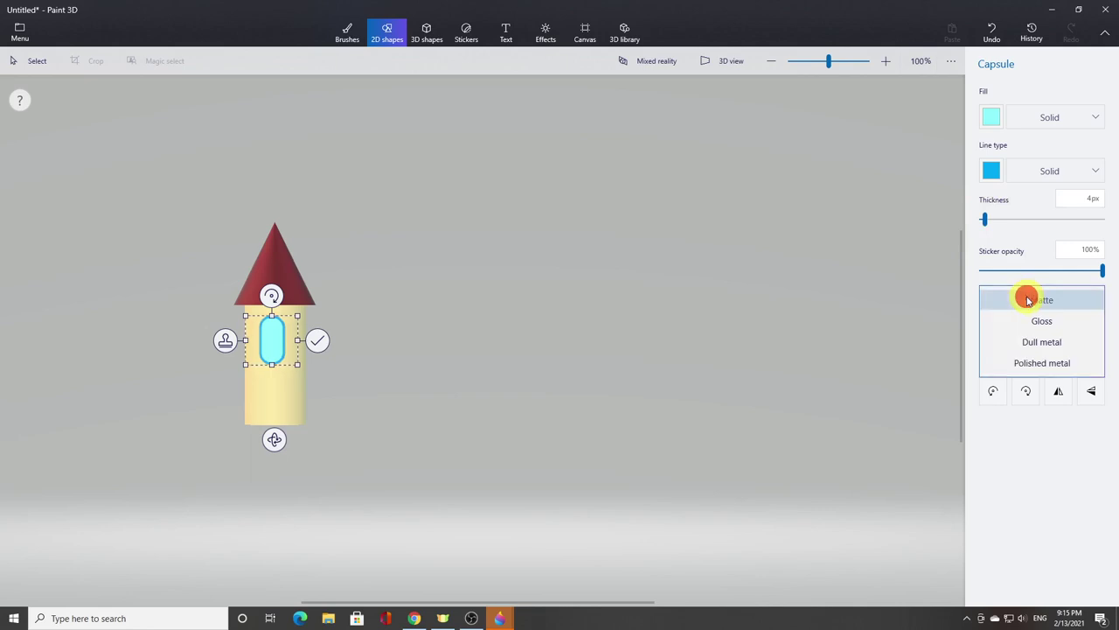
click(1042, 369)
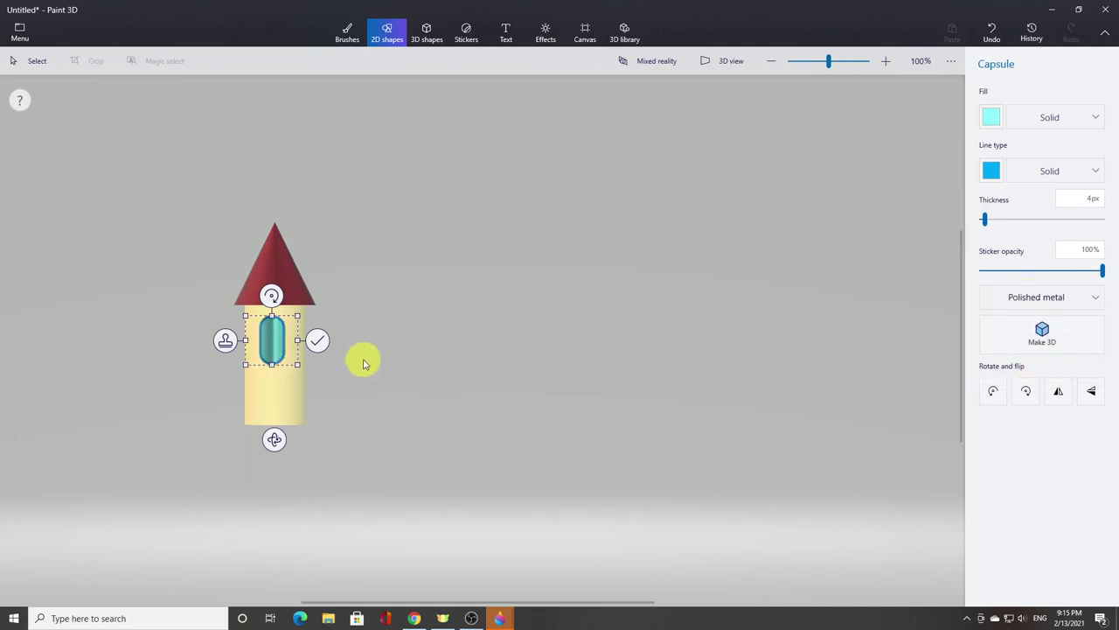
- Commit the capsule window and draw a small flat 2D rectangle as a brick below it on the tower's cylinder
click(314, 340)
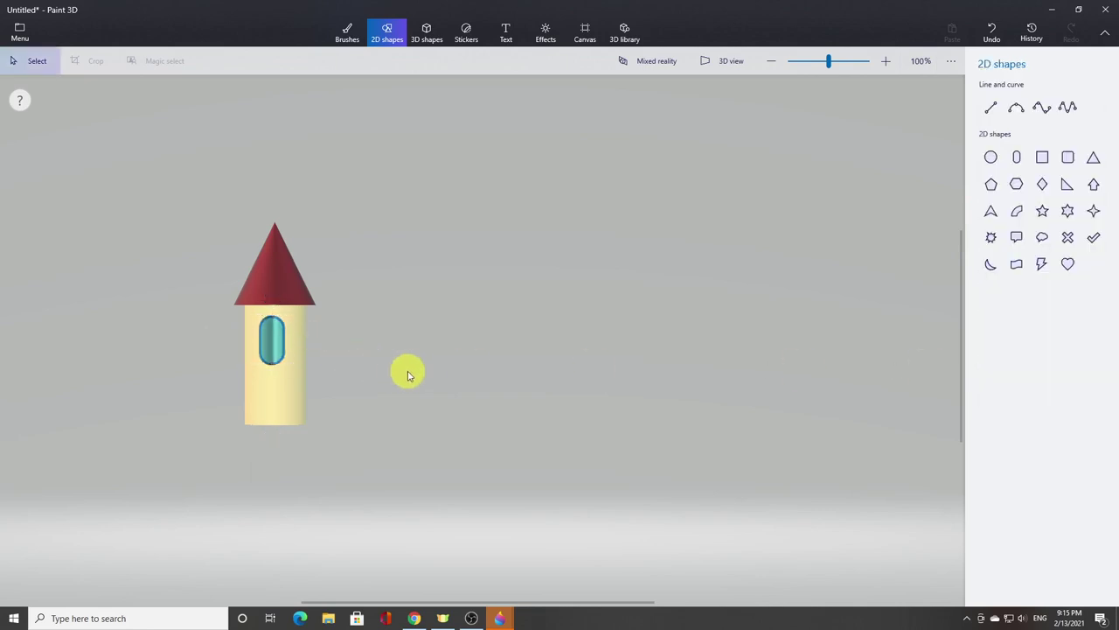
click(1043, 158)
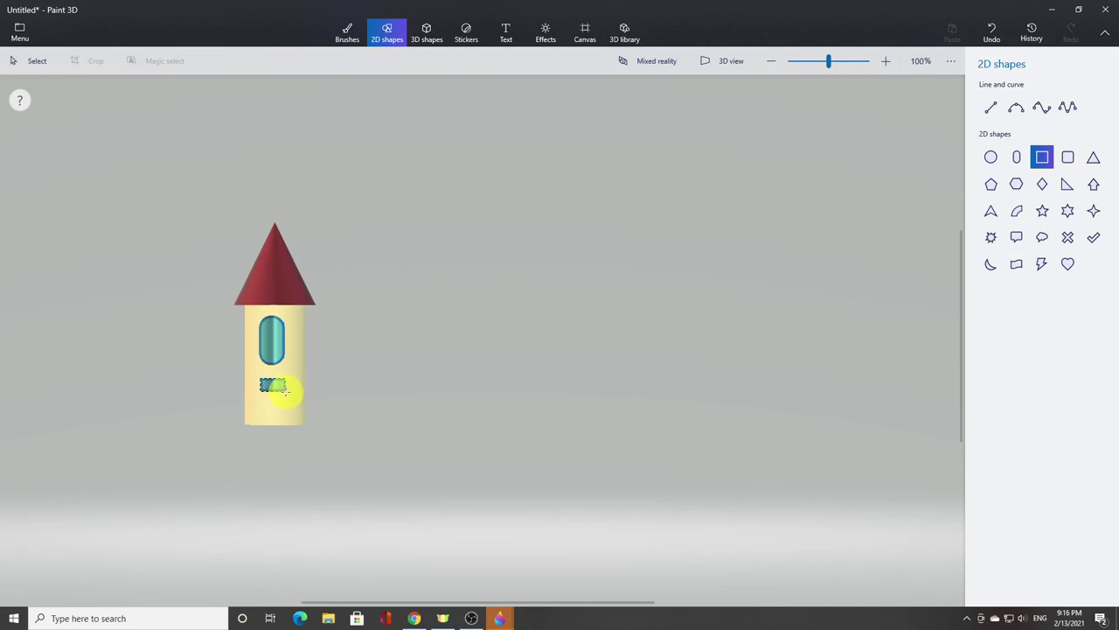
drag(282, 391, 284, 390)
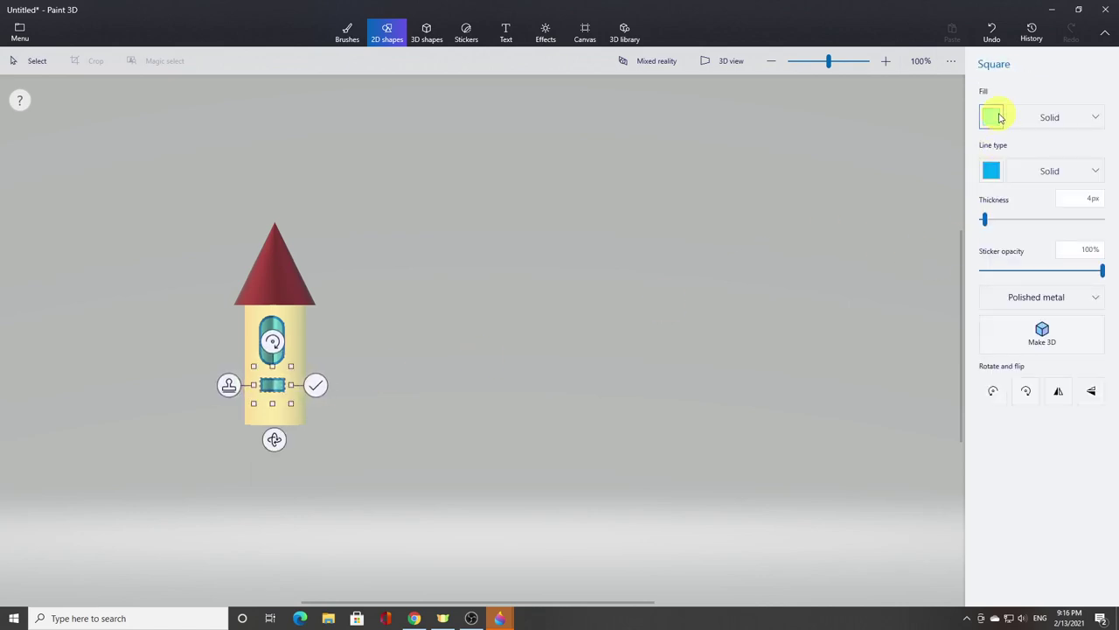
- Give the brick a dark red fill, a dark brown outline and a Matte finish
click(997, 116)
click(1026, 158)
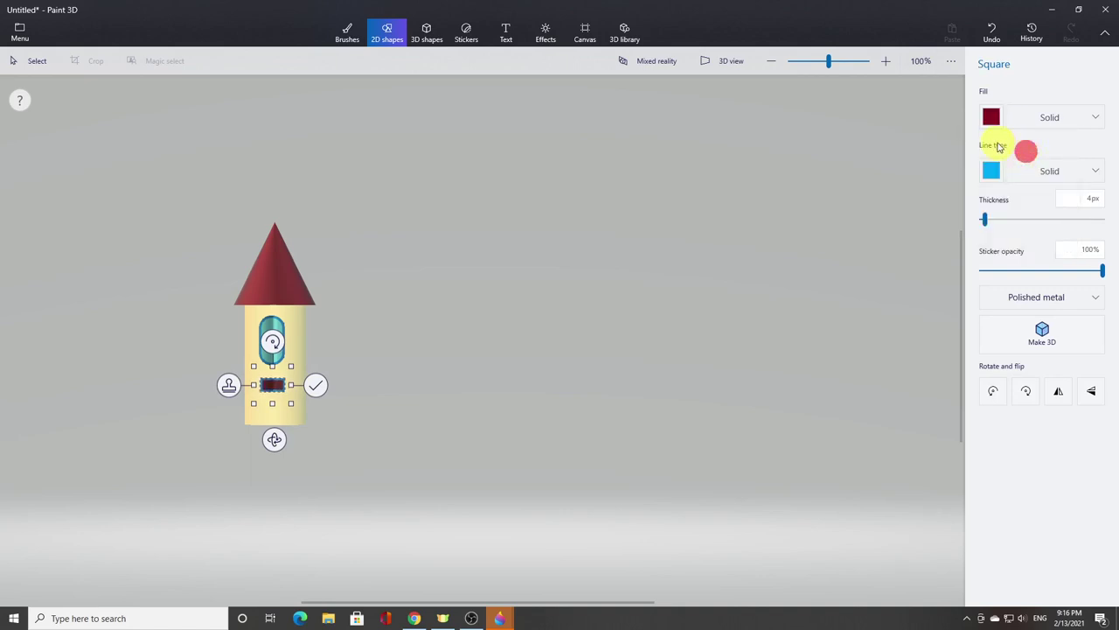
click(990, 170)
click(977, 289)
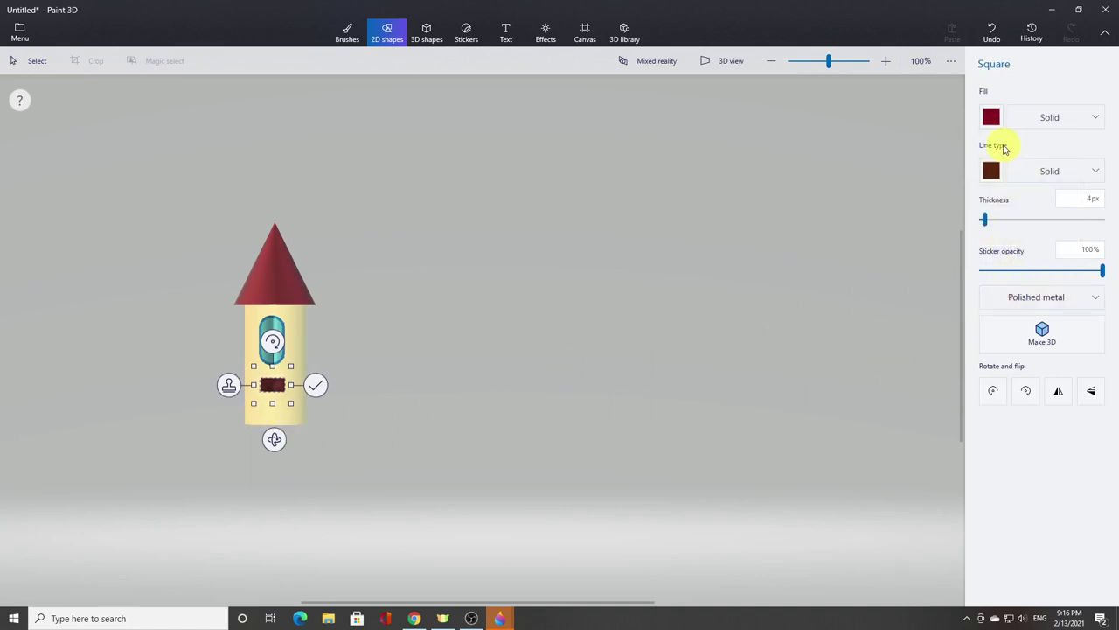
click(1037, 298)
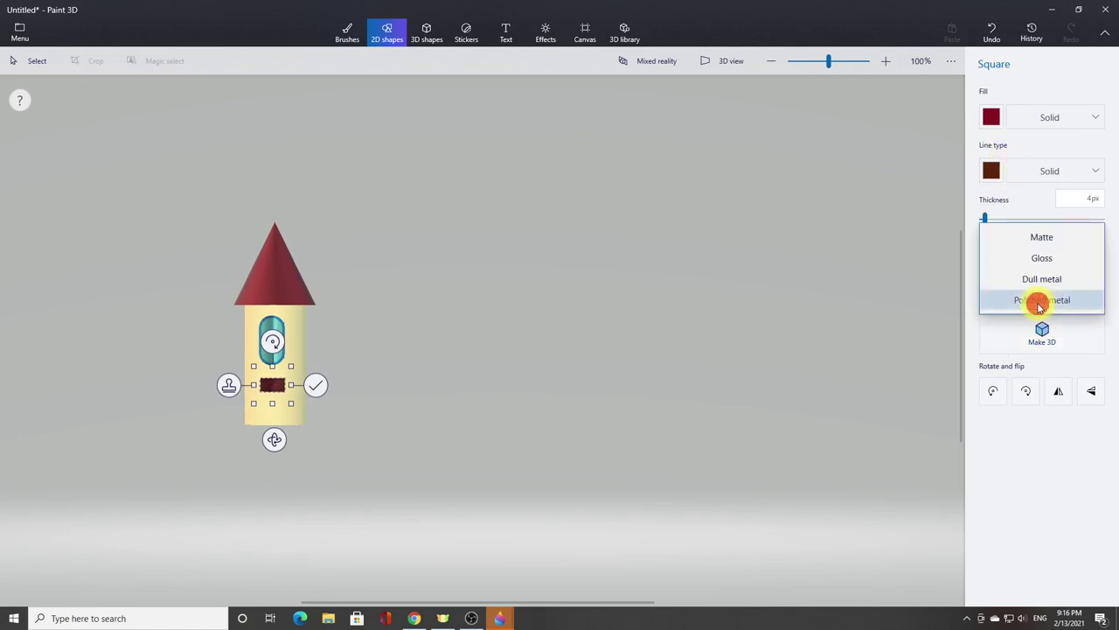
click(1040, 243)
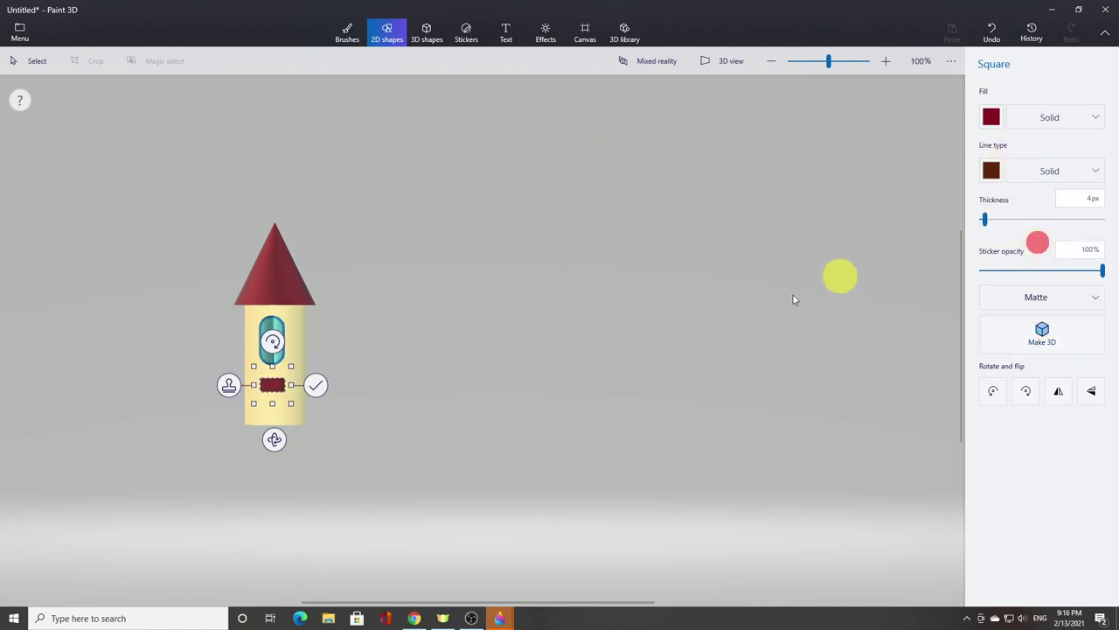
- Stamp a brick on the cylinder and commit another one beside it, forming a row of two below the first brick
click(228, 385)
drag(284, 402, 250, 404)
click(241, 404)
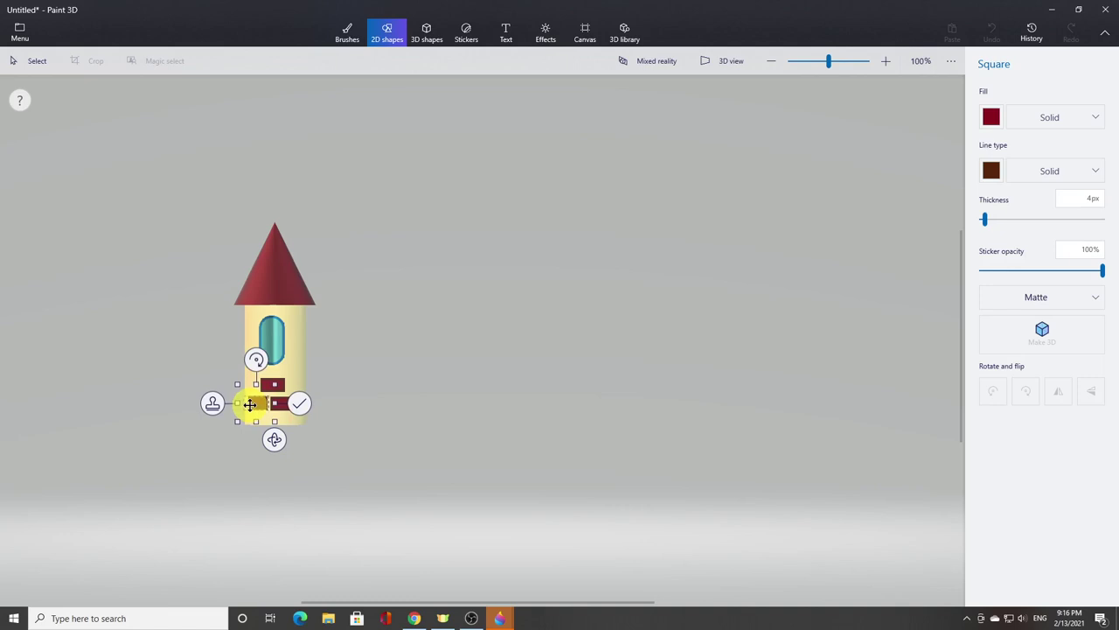
drag(250, 404, 252, 406)
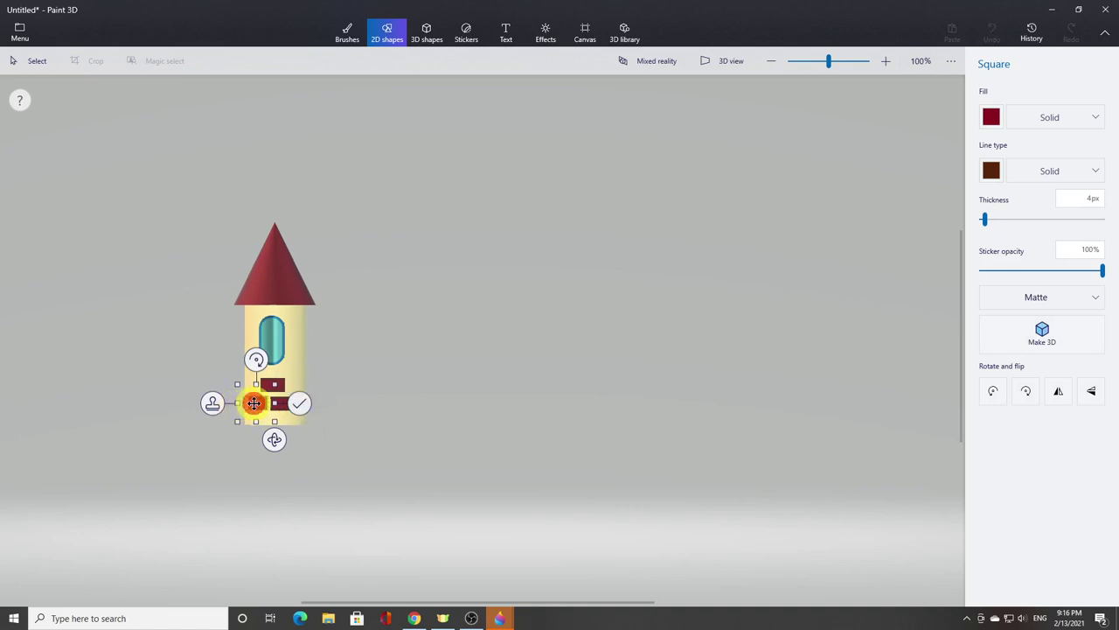
click(299, 403)
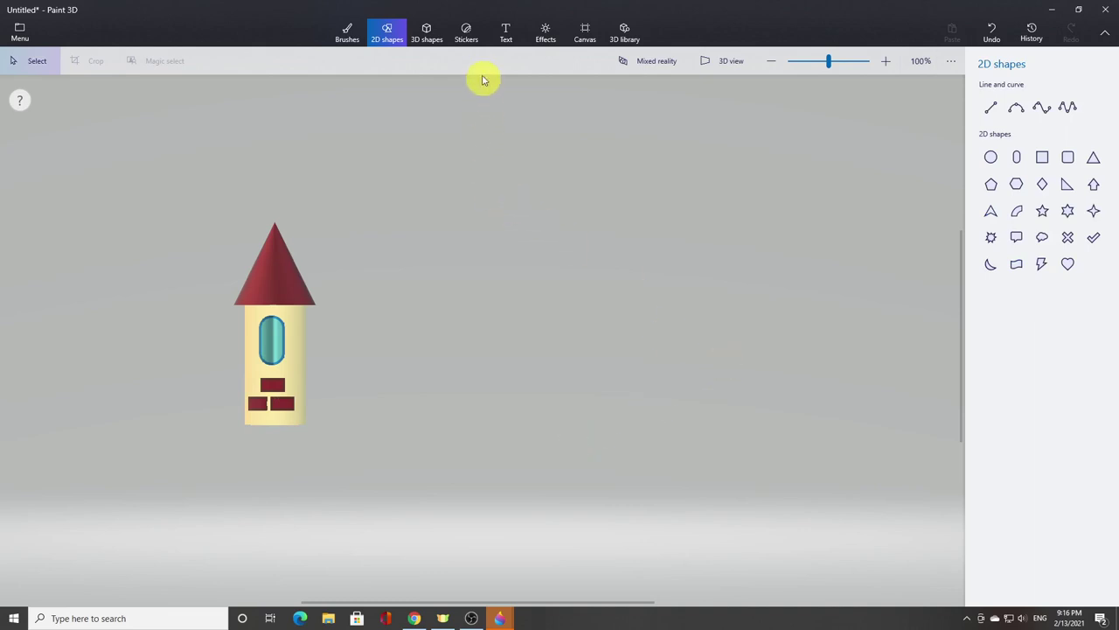
- Draw a wide rectangular block with the 3D cube in matte pale yellow beside the tower as a castle wall
click(429, 39)
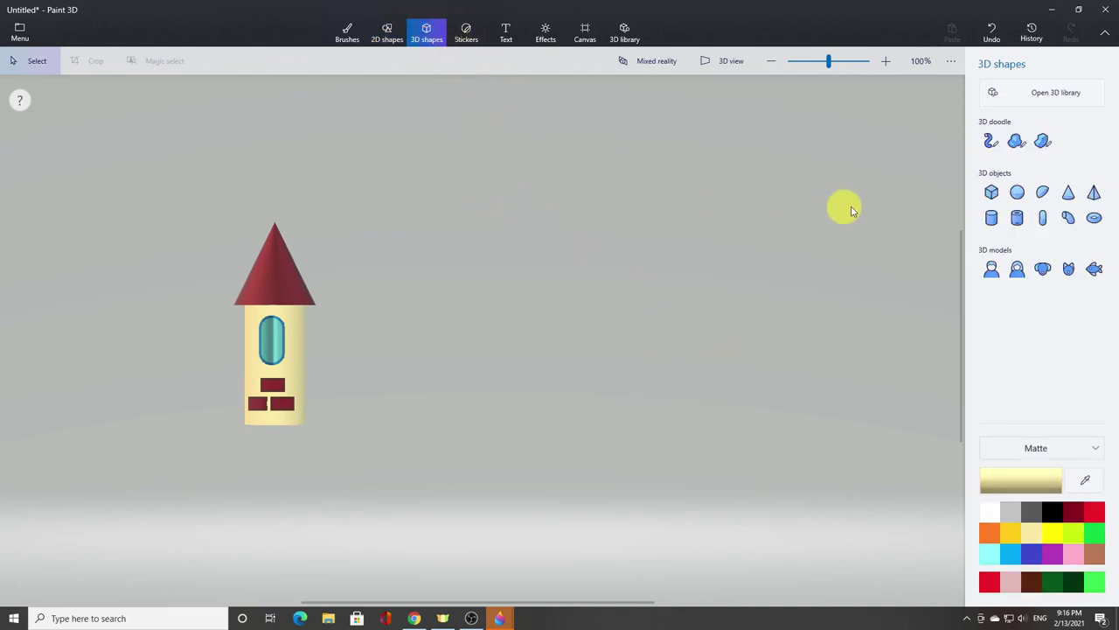
click(988, 194)
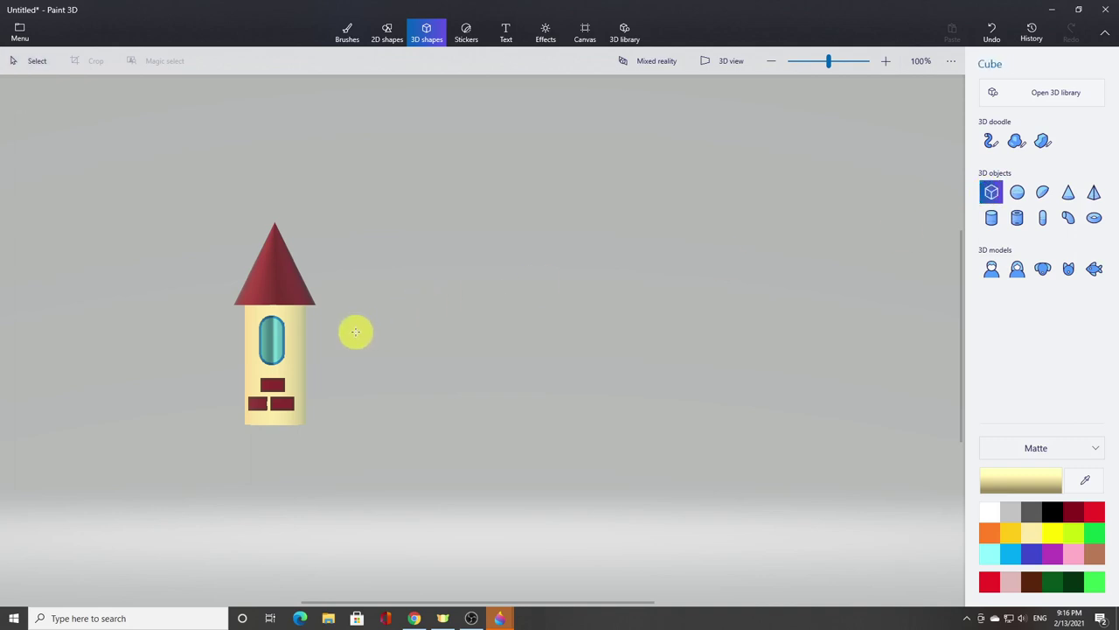
drag(355, 332, 495, 425)
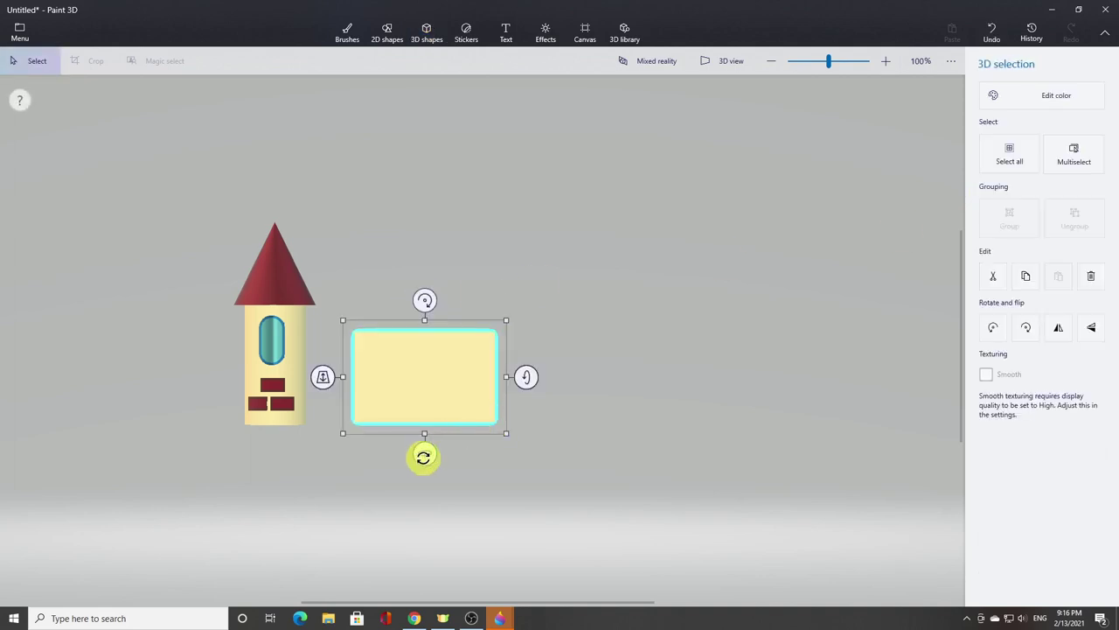
- Turn the wall block sideways, narrow its depth to a thin slab and turn it back to face front
drag(423, 456, 352, 456)
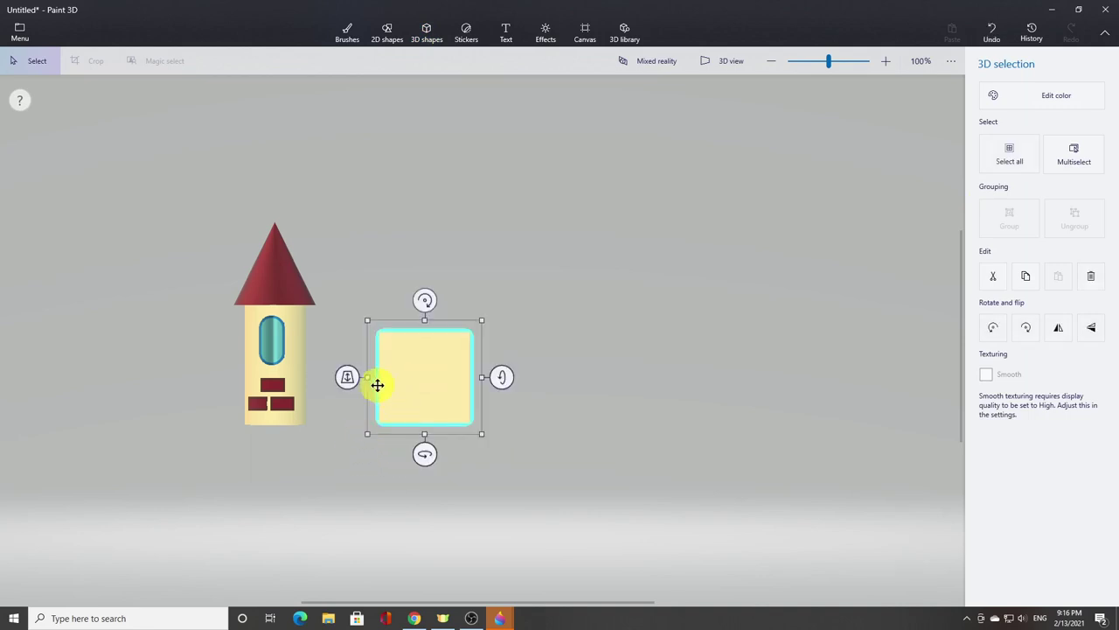
drag(369, 377, 436, 385)
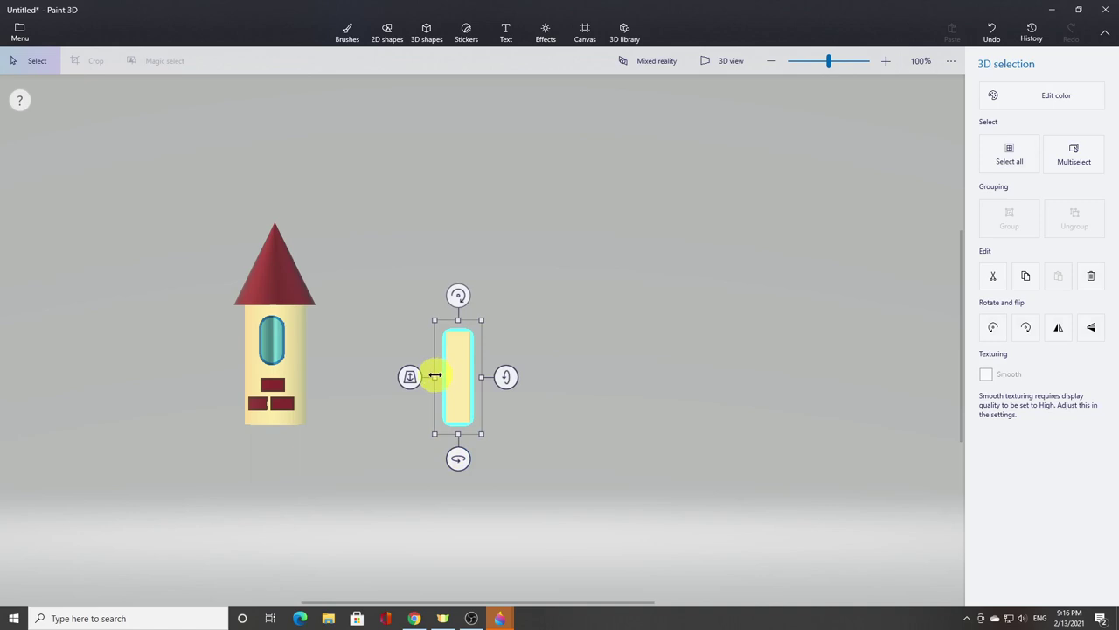
click(434, 375)
drag(457, 460, 492, 457)
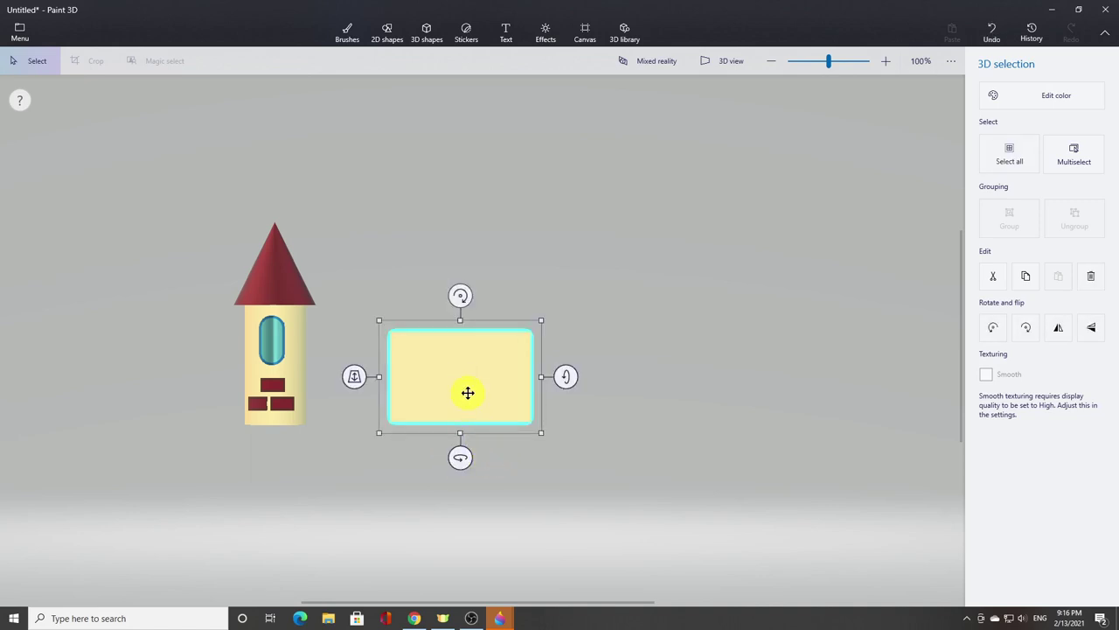
mouse_move(467, 392)
mouse_down()
mouse_move(373, 387)
mouse_move(459, 387)
mouse_up()
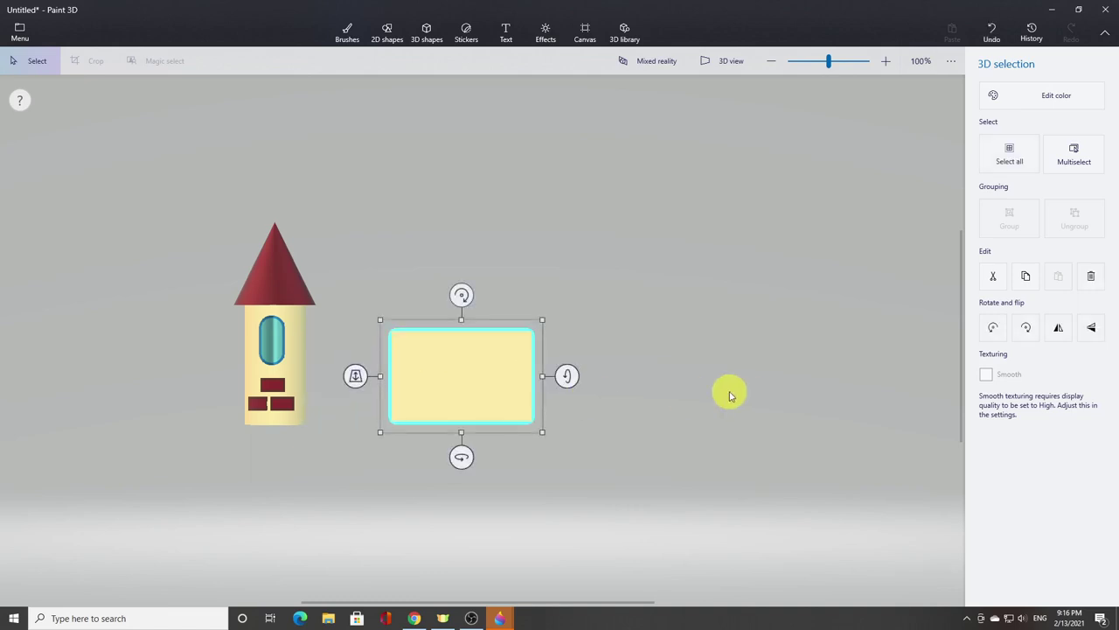
click(730, 395)
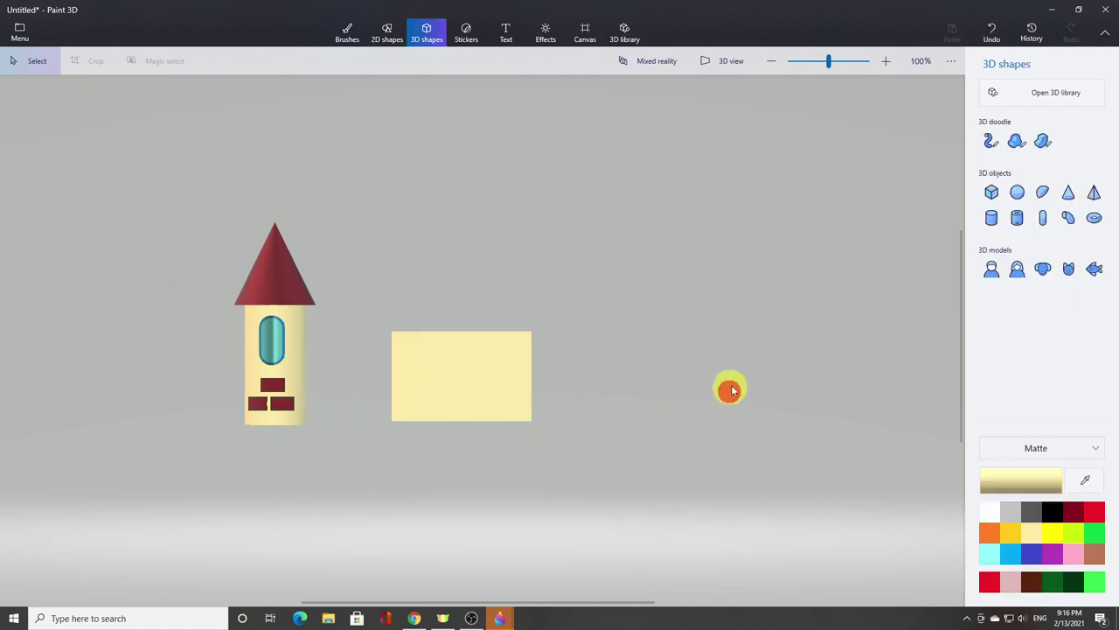
- Add a small upright 3D cylinder as a post on the wall's top edge near its left end and adjust its depth
click(990, 218)
drag(410, 307, 420, 325)
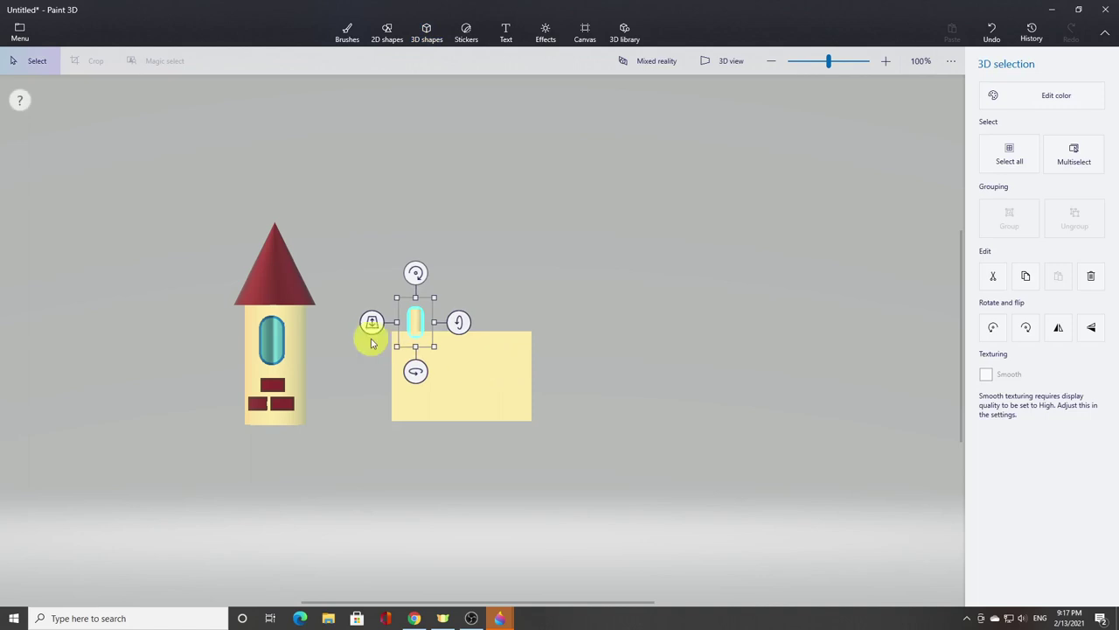
drag(371, 322, 370, 320)
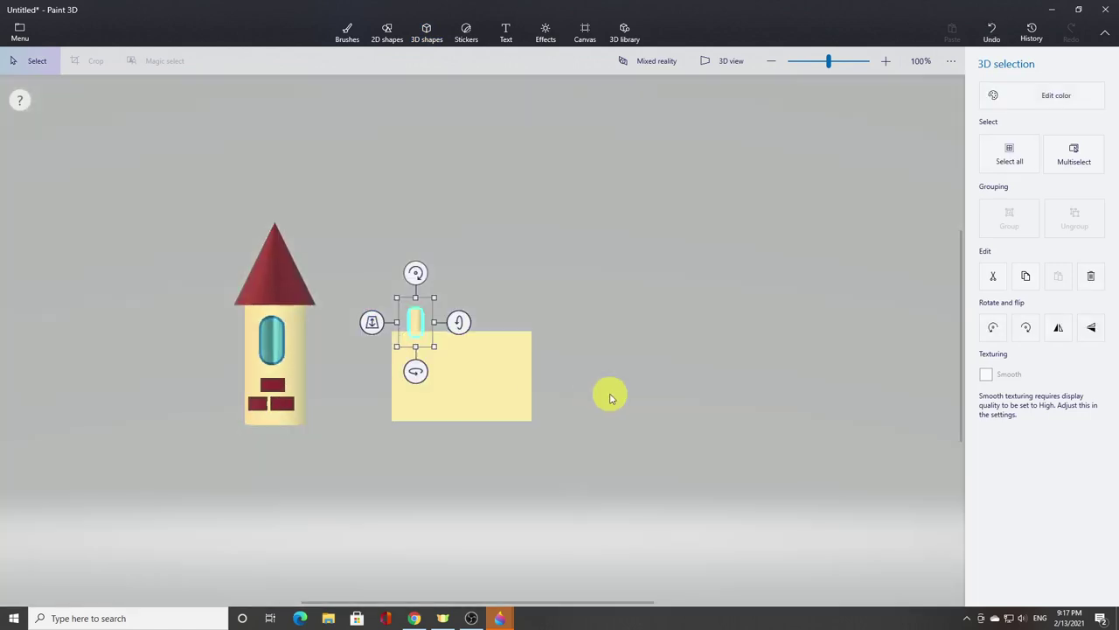
click(614, 401)
- Duplicate the small cylinder and place the copy to its right, level with it on the wall's top edge
click(415, 321)
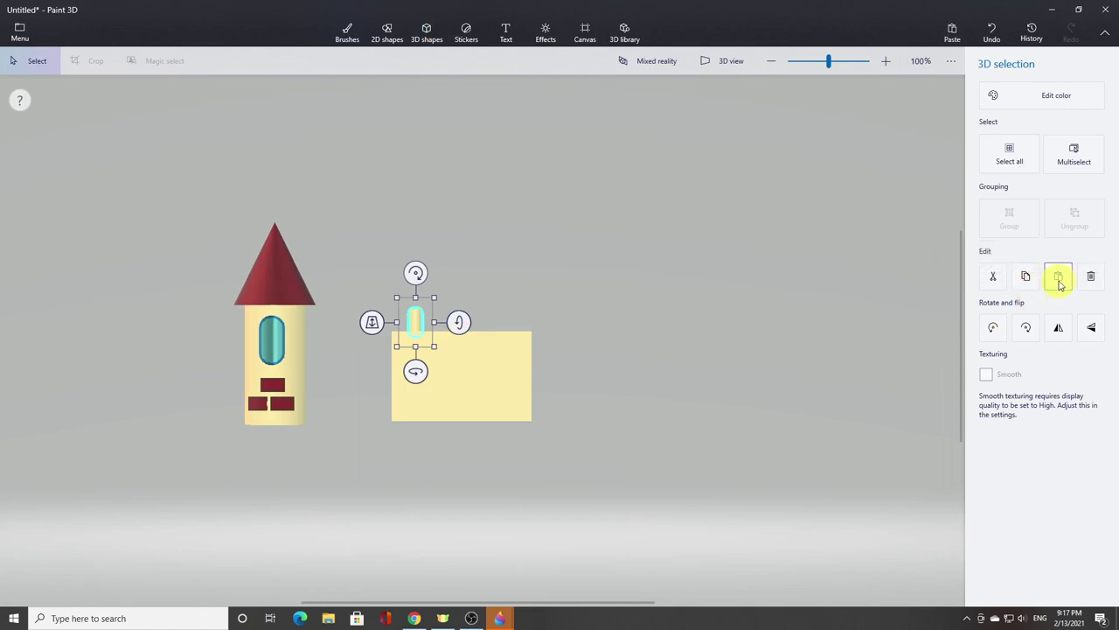
click(1059, 280)
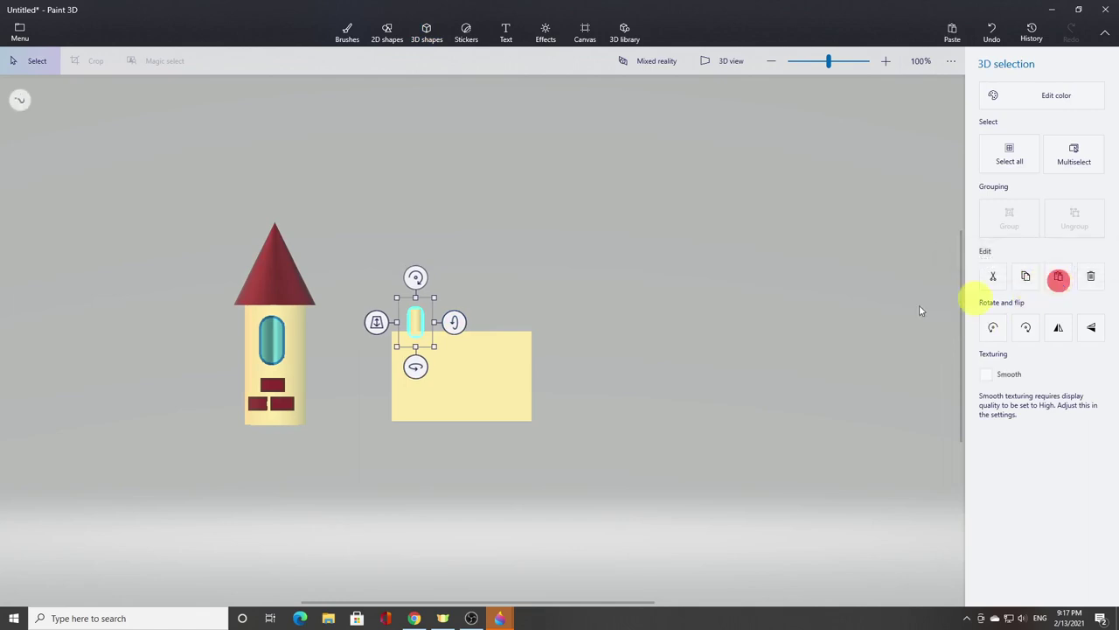
drag(414, 321, 443, 323)
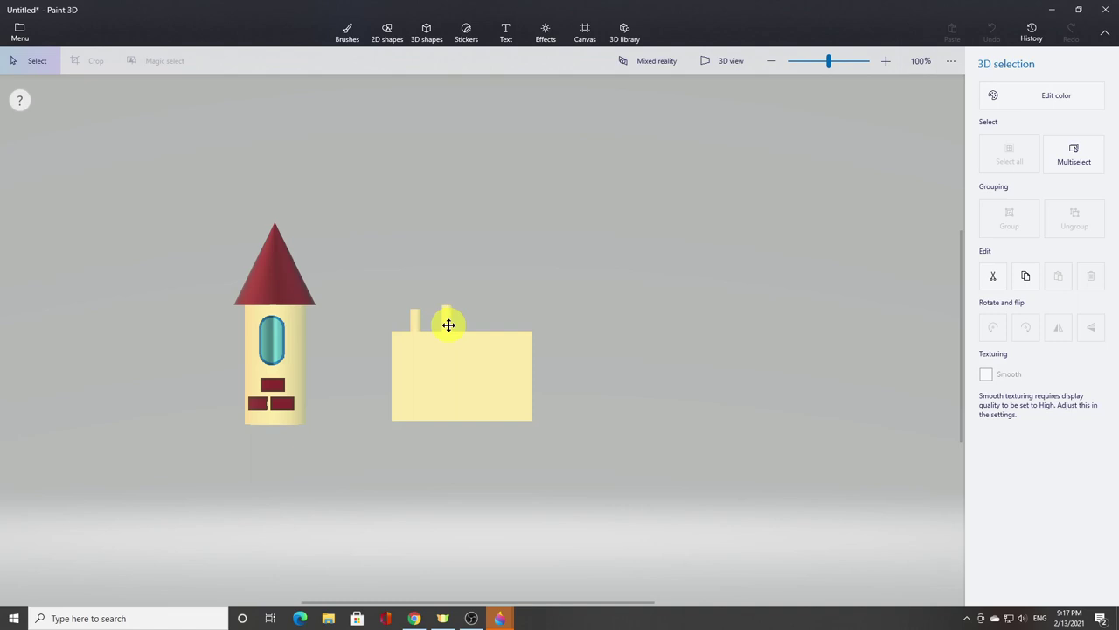
drag(449, 332, 447, 328)
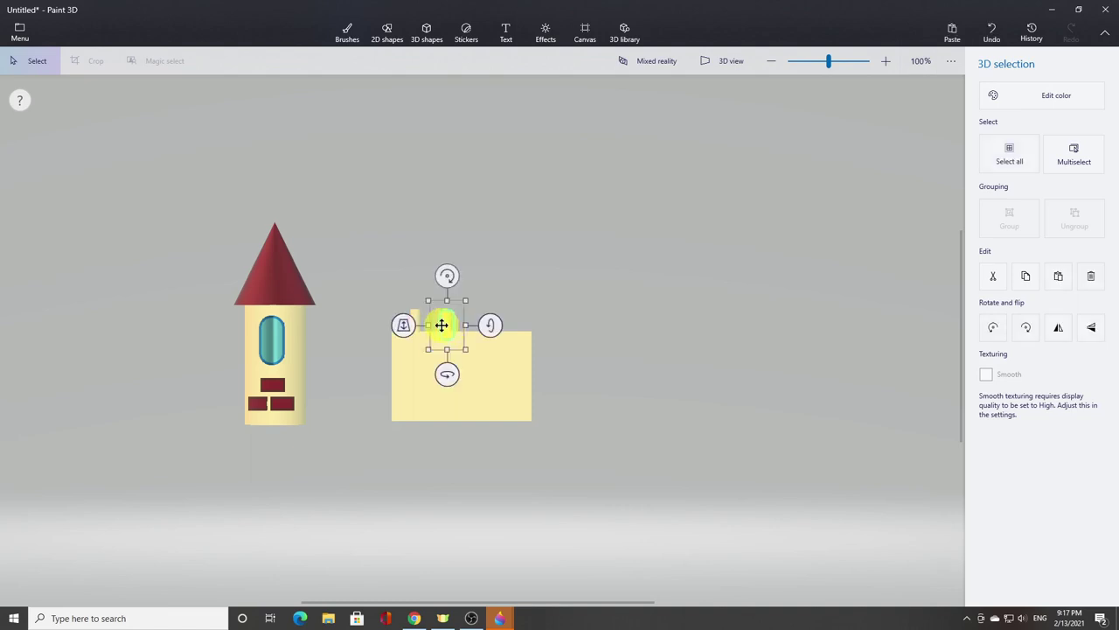
click(648, 370)
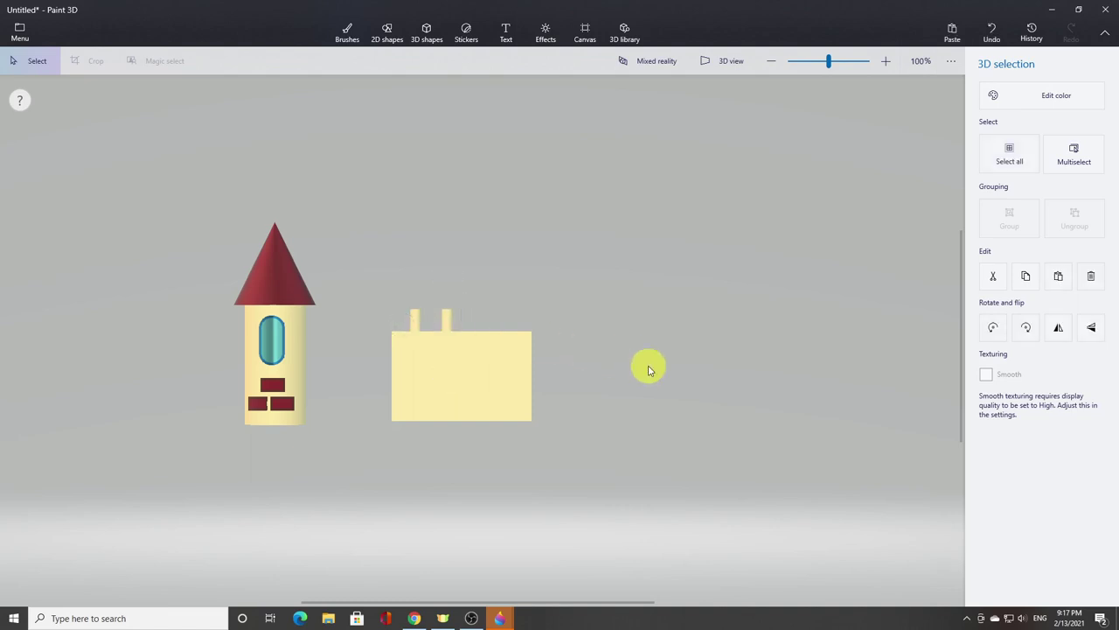
- Paste a third small cylinder and place it to the right of the second on the wall's top edge
key(Tab)
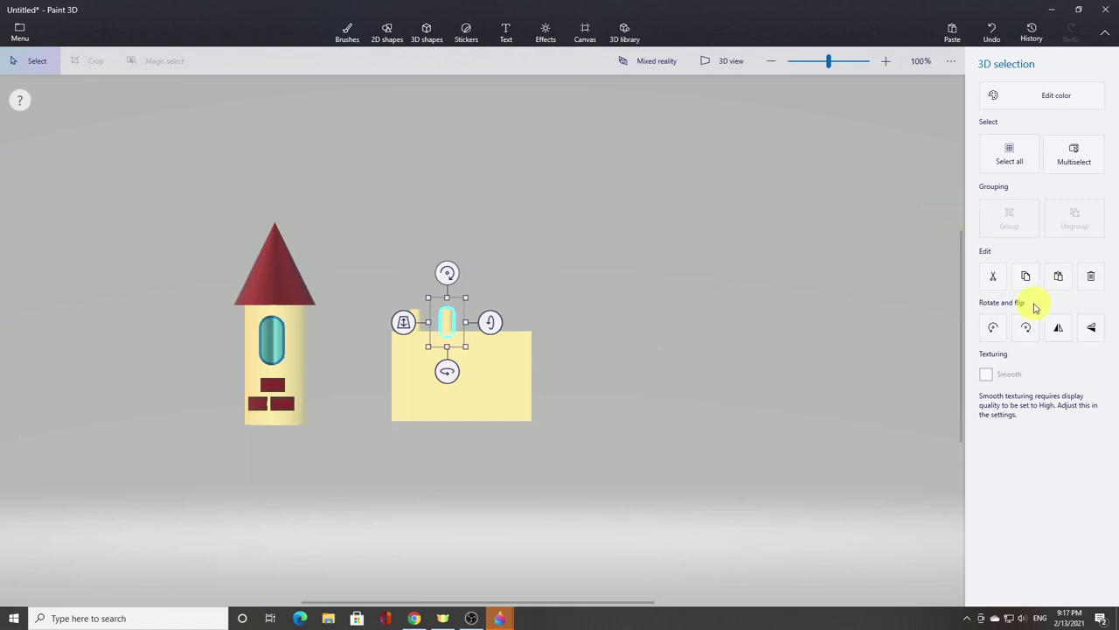
click(642, 357)
click(445, 323)
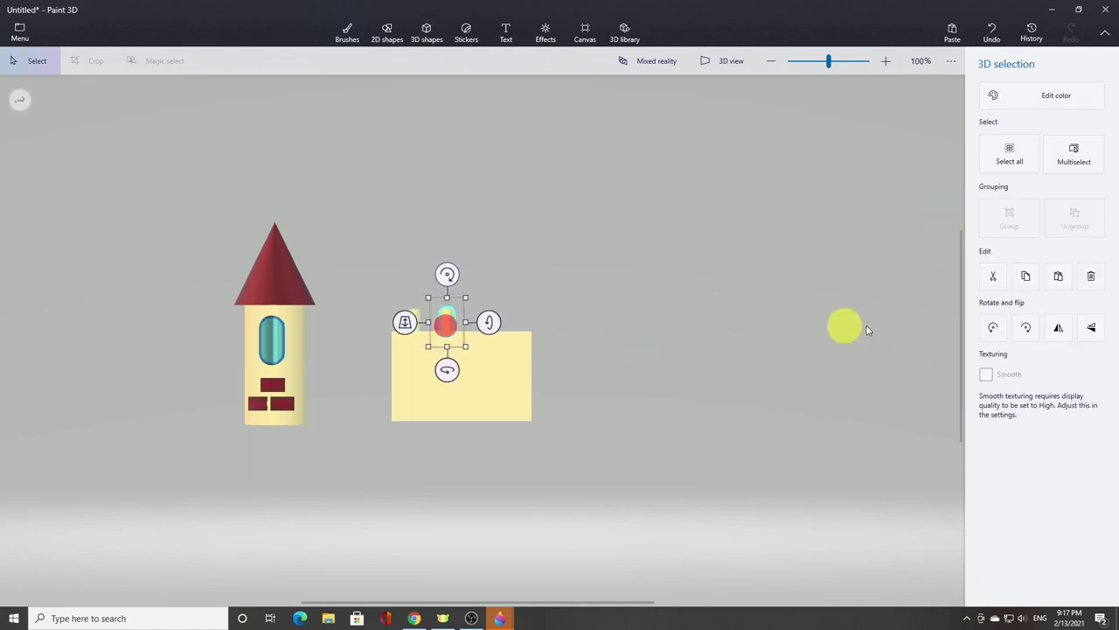
click(1058, 278)
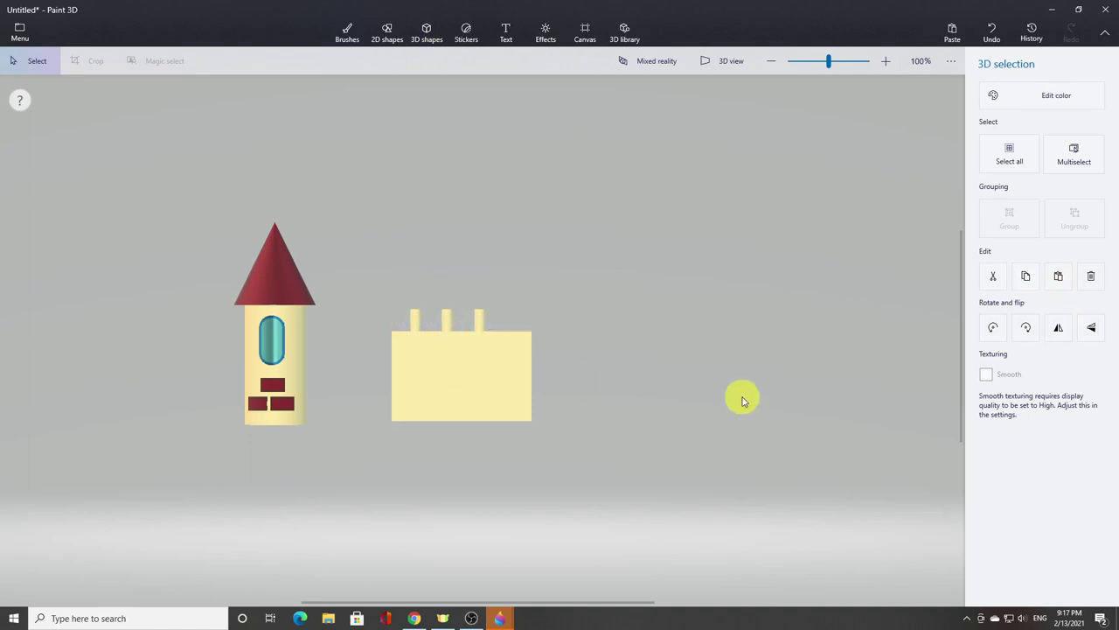
click(682, 388)
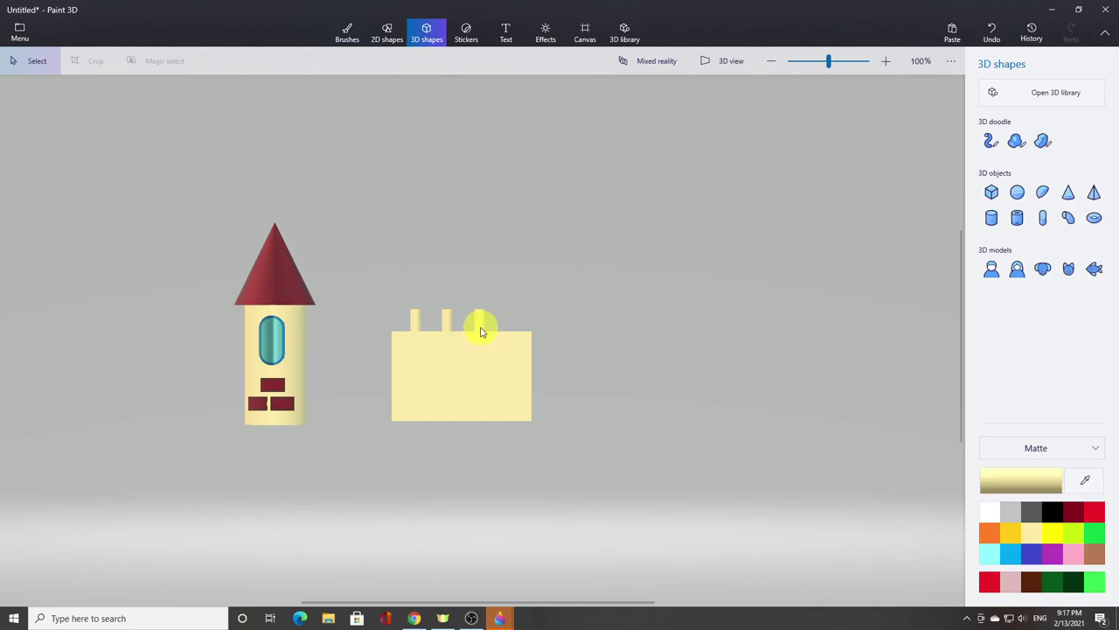
- Paste a fourth small cylinder and space it evenly near the right end of the wall's top edge
click(480, 325)
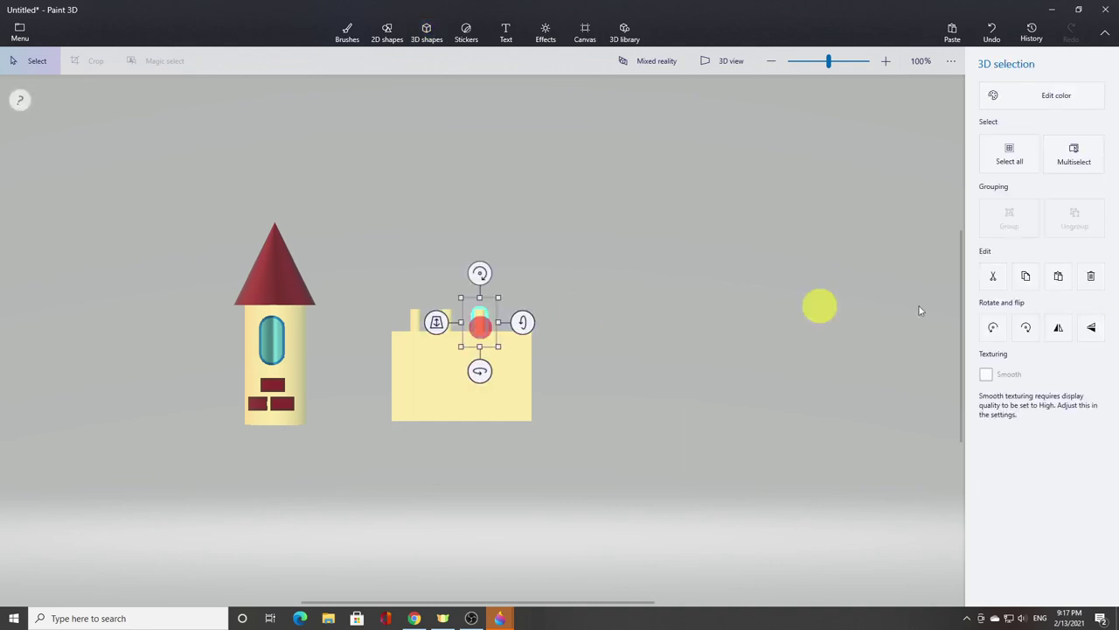
click(1059, 278)
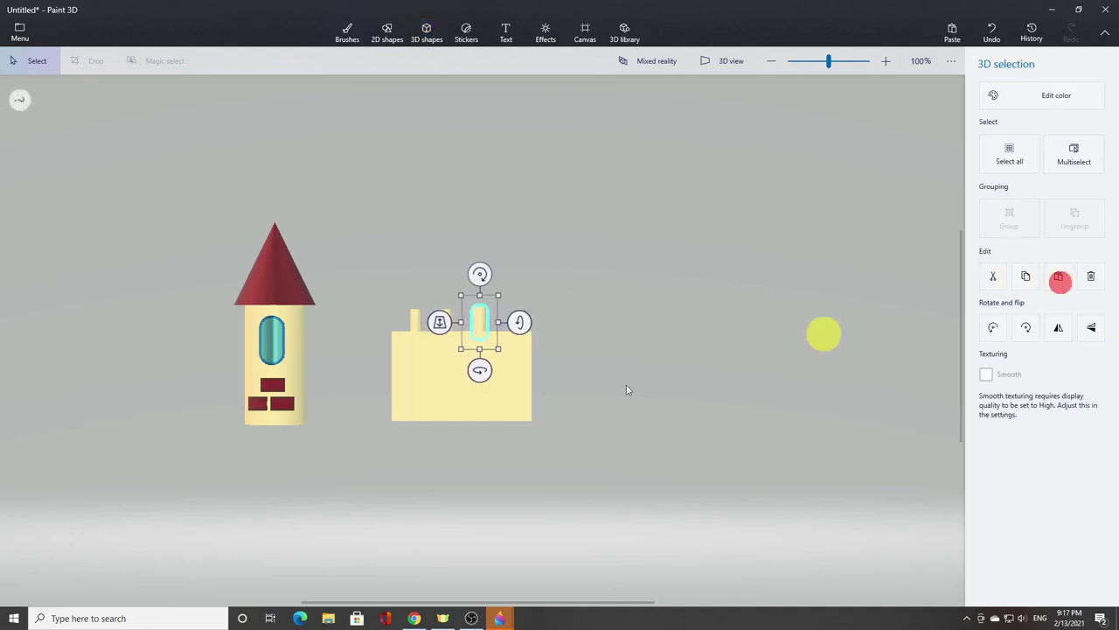
click(654, 427)
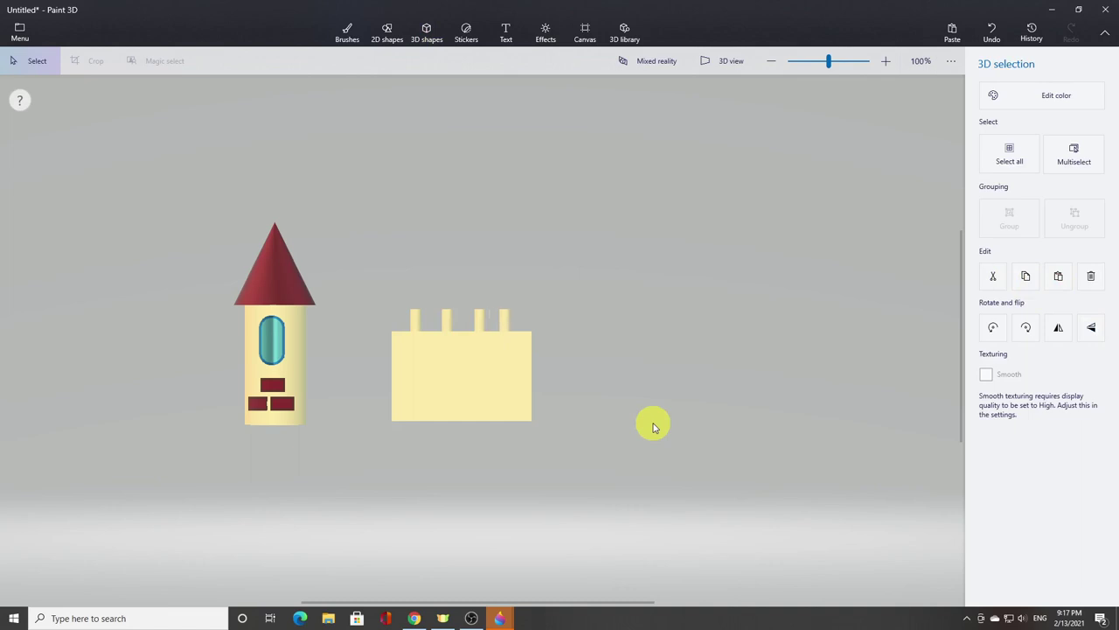
key(ctrl+v)
click(654, 427)
key(ctrl+v)
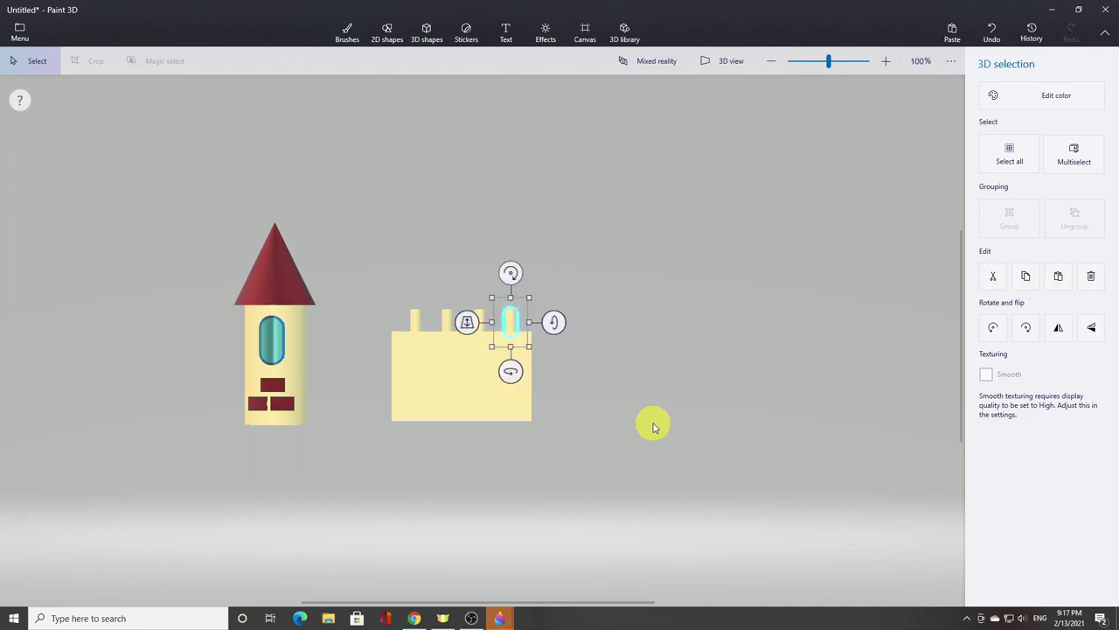
click(654, 426)
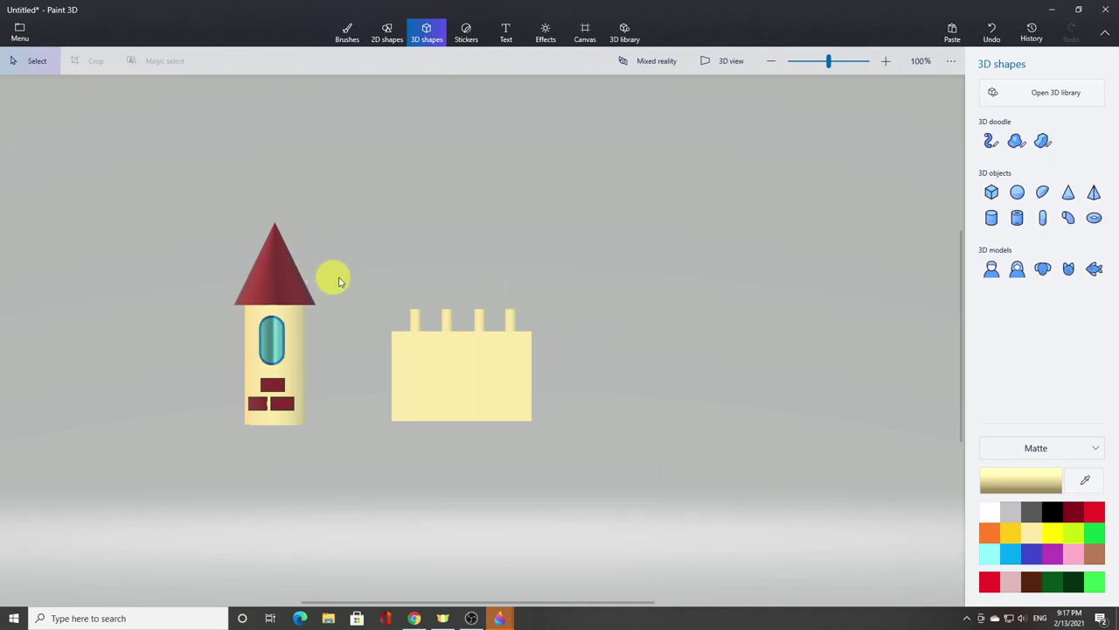
- Group the pale yellow wall with its four cylinder posts into one object
drag(358, 280, 581, 451)
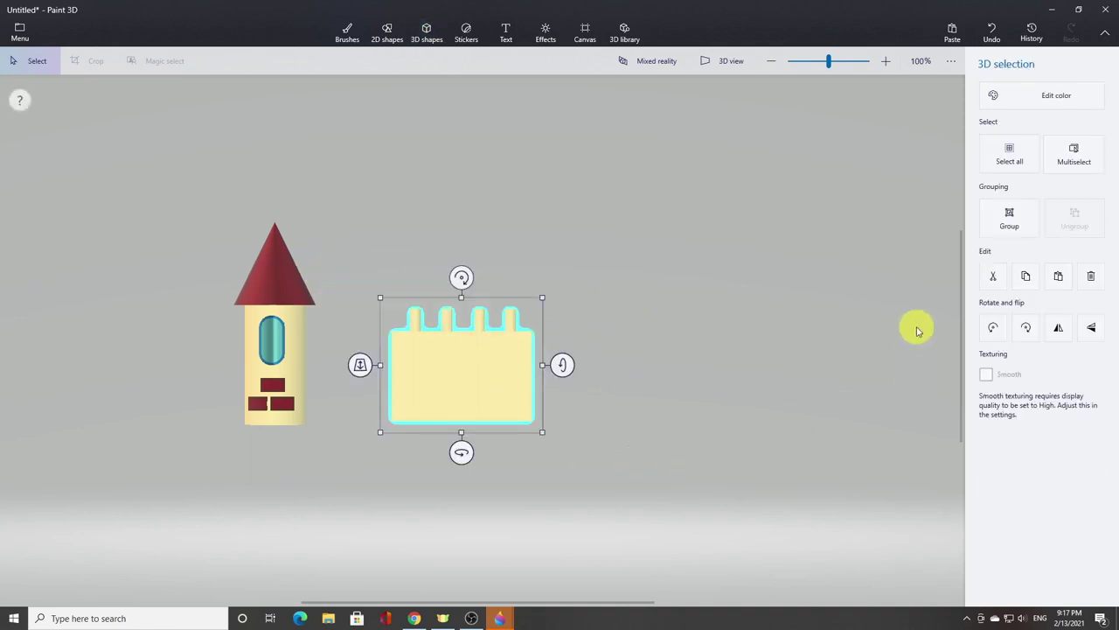
click(1020, 227)
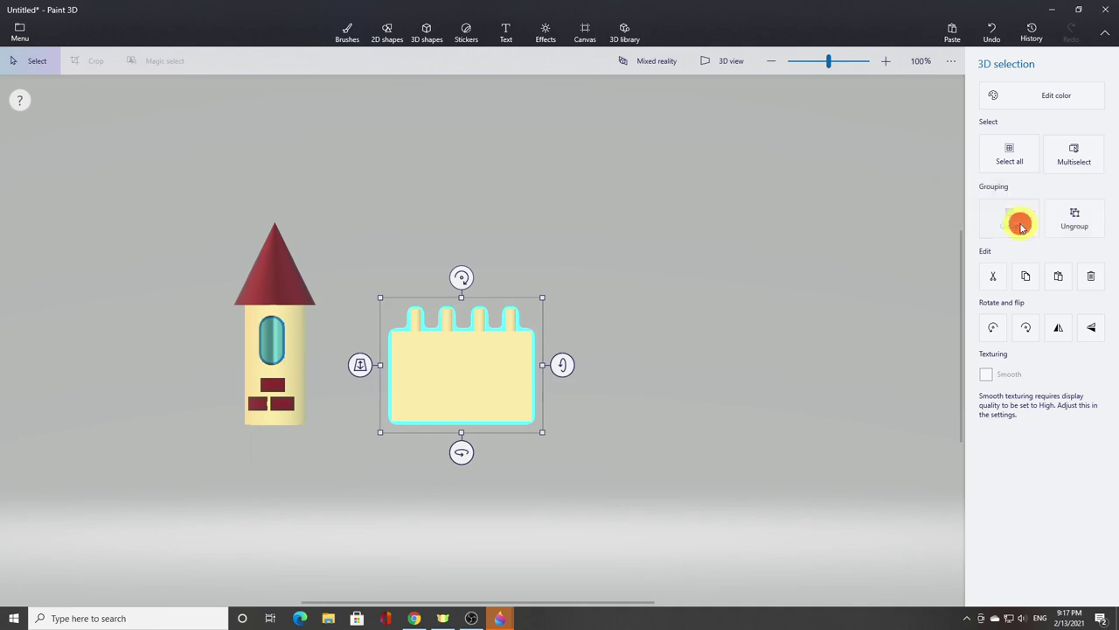
click(765, 293)
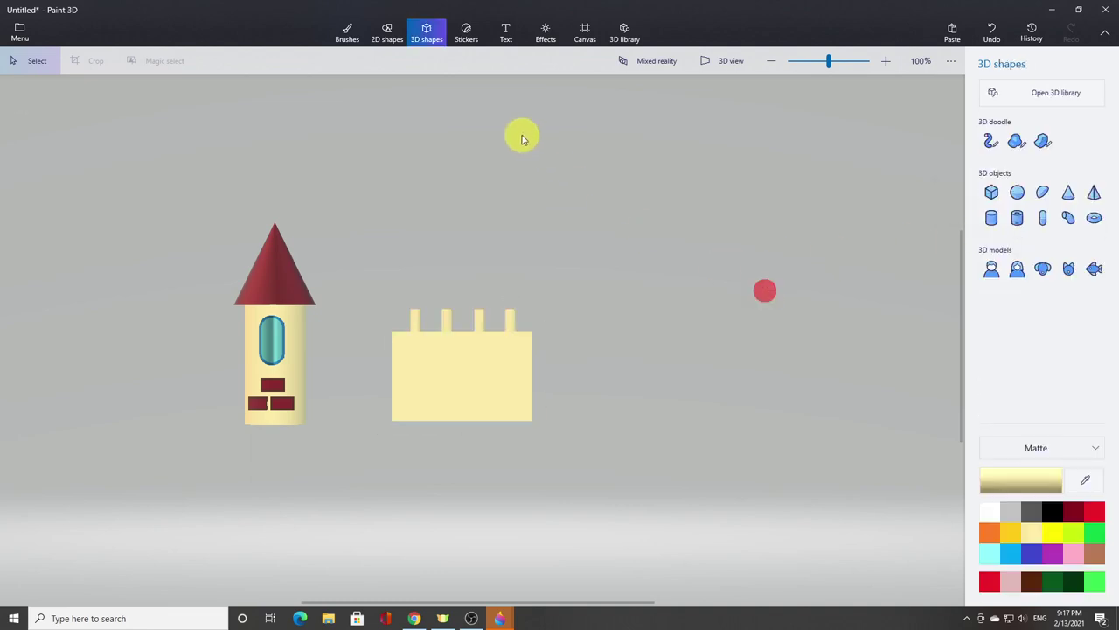
- Add a dark red 2D capsule with a dark brown 4px outline as an arched gate at the wall's bottom centre
click(387, 35)
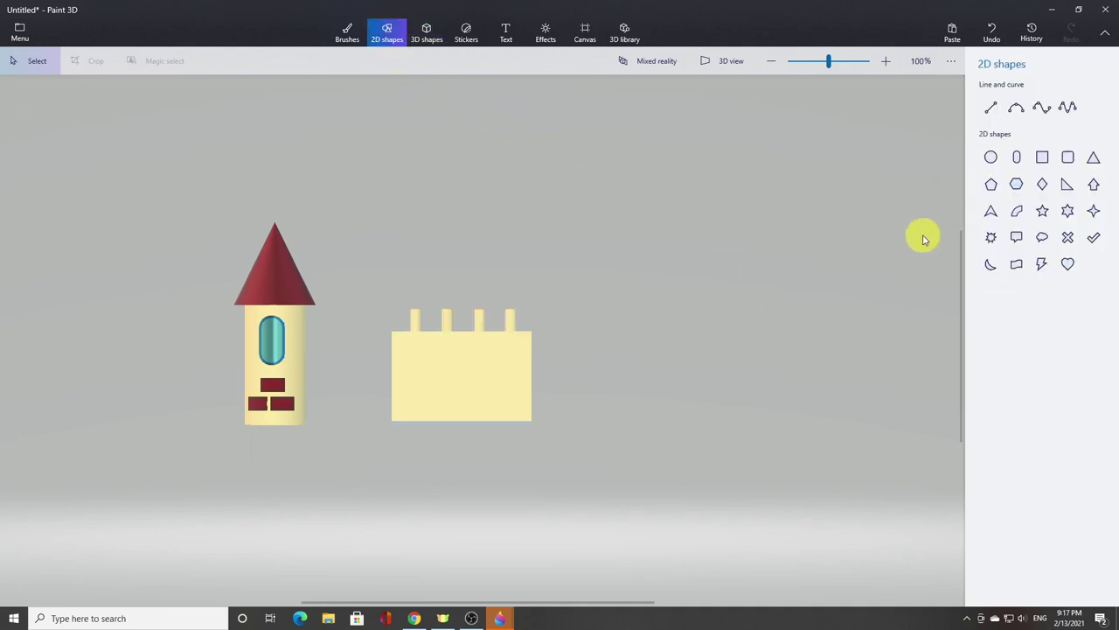
click(1018, 158)
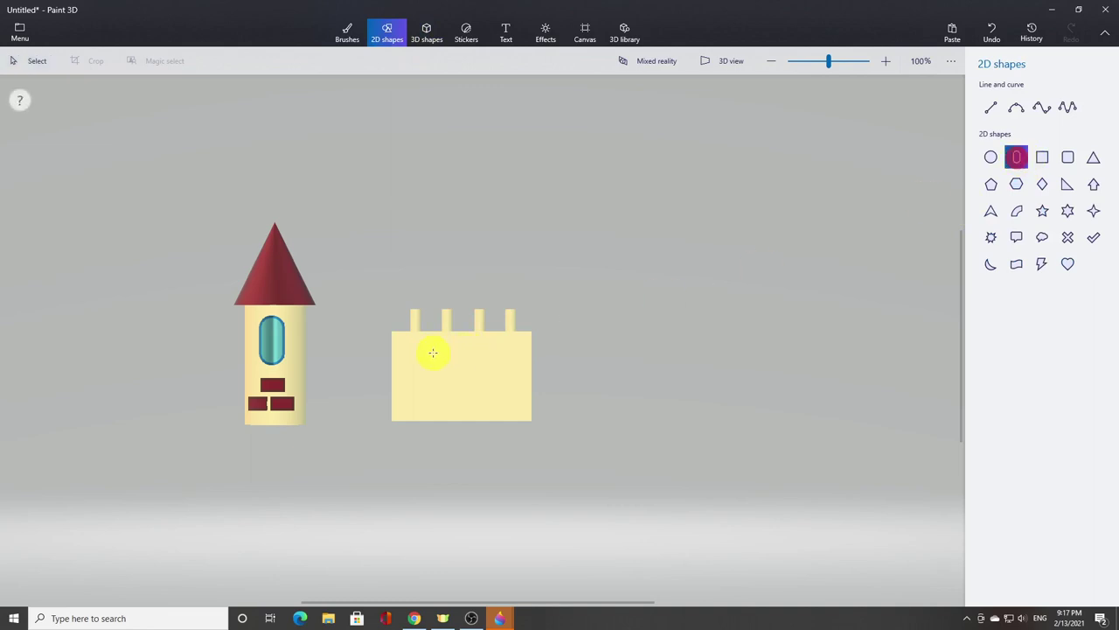
drag(429, 351, 546, 453)
drag(500, 393, 474, 392)
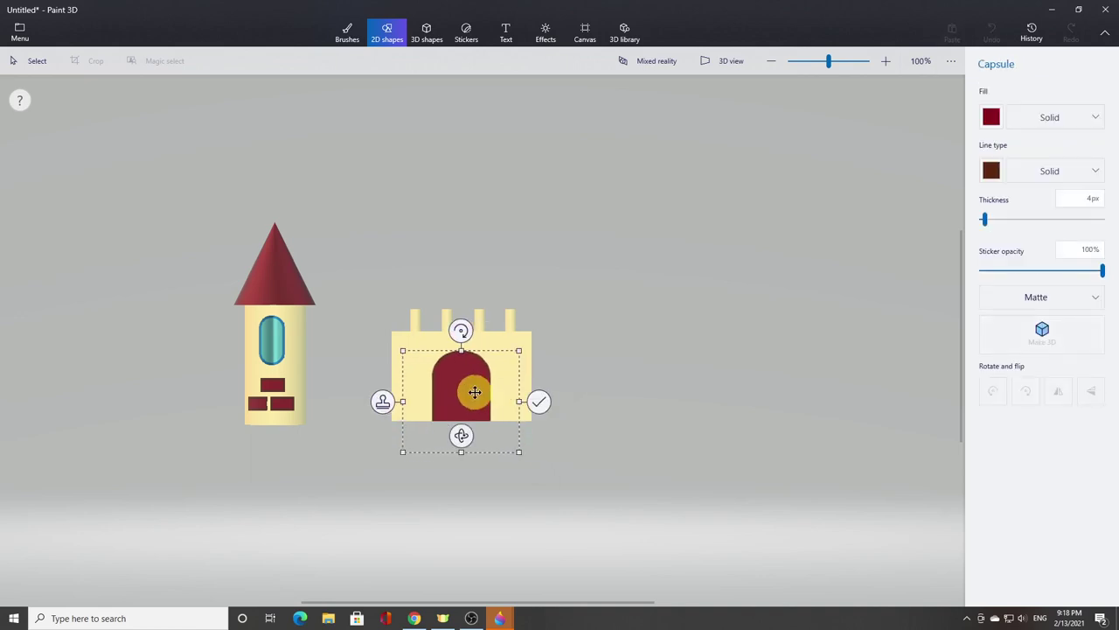
click(539, 402)
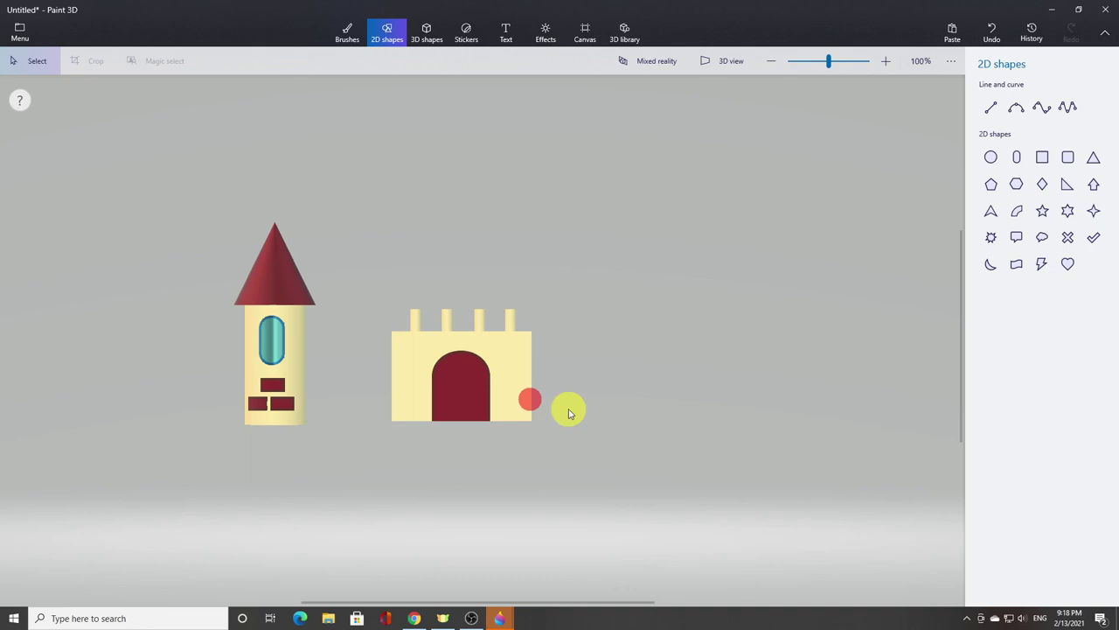
- Draw evenly spaced vertical dark brown lines, 4px thick, across the arched gate as plank joints
click(992, 111)
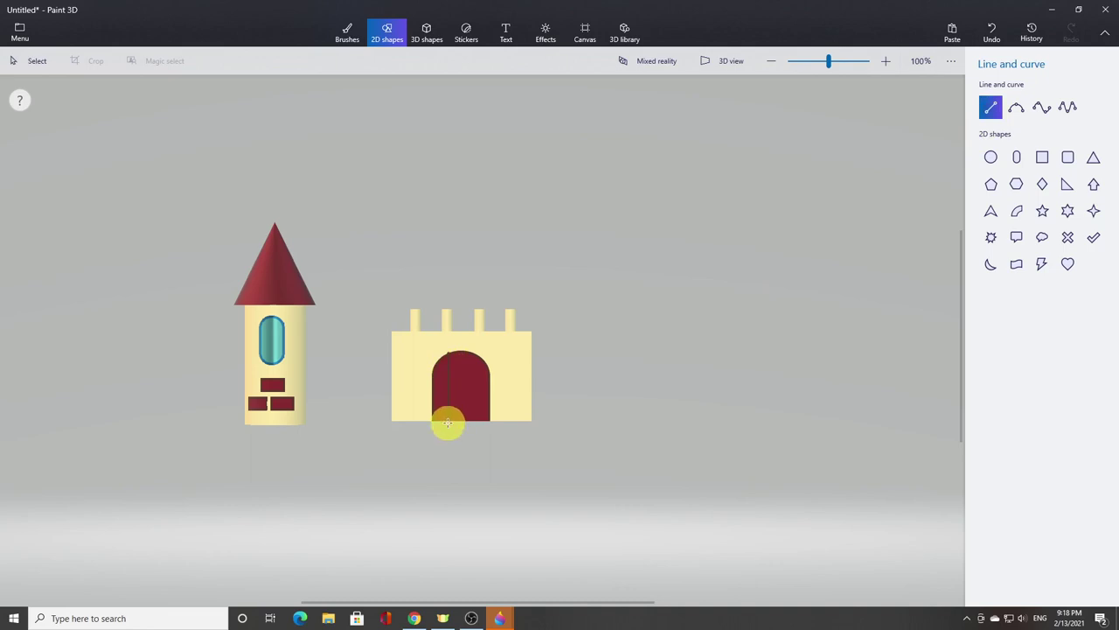
drag(446, 423, 448, 423)
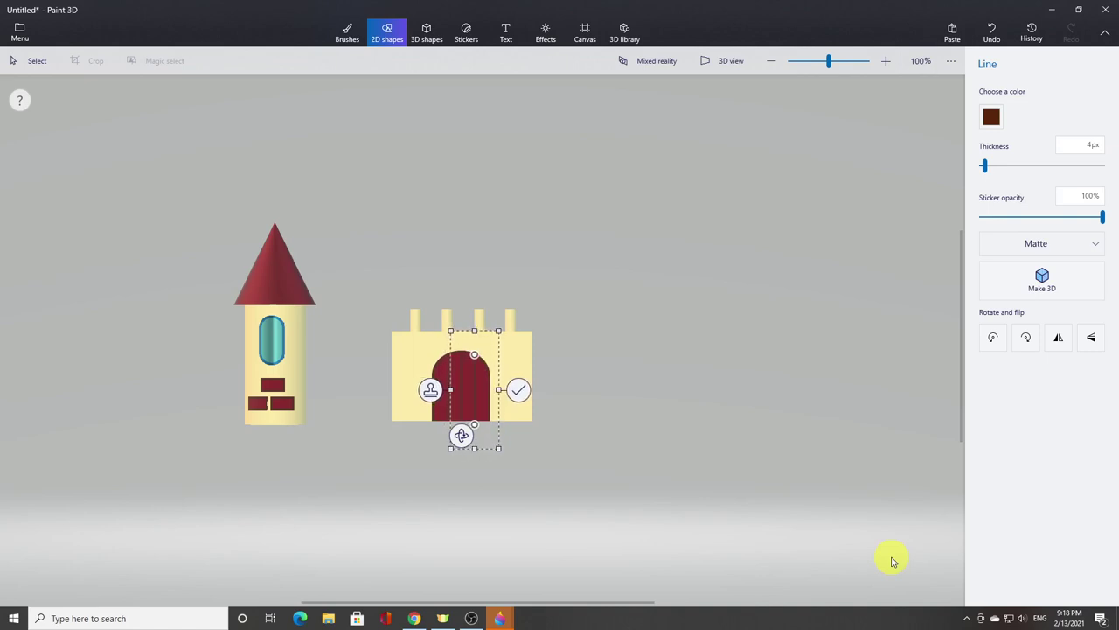
click(519, 395)
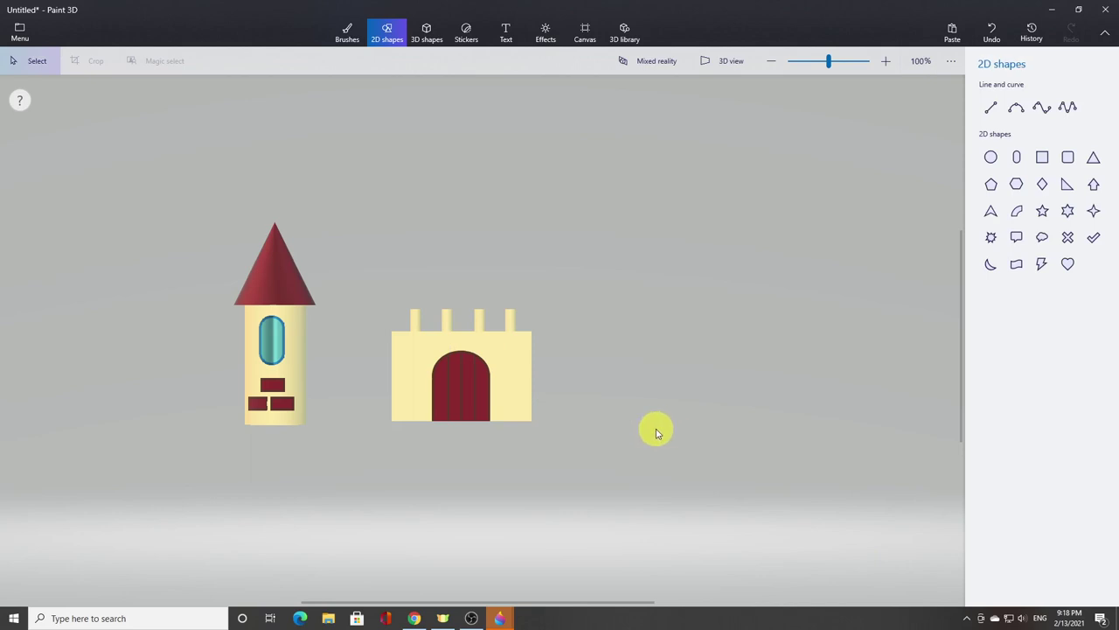
- Place small dark red rectangles with dark brown outlines as bricks on the wall, three on each side of the gate
click(1049, 158)
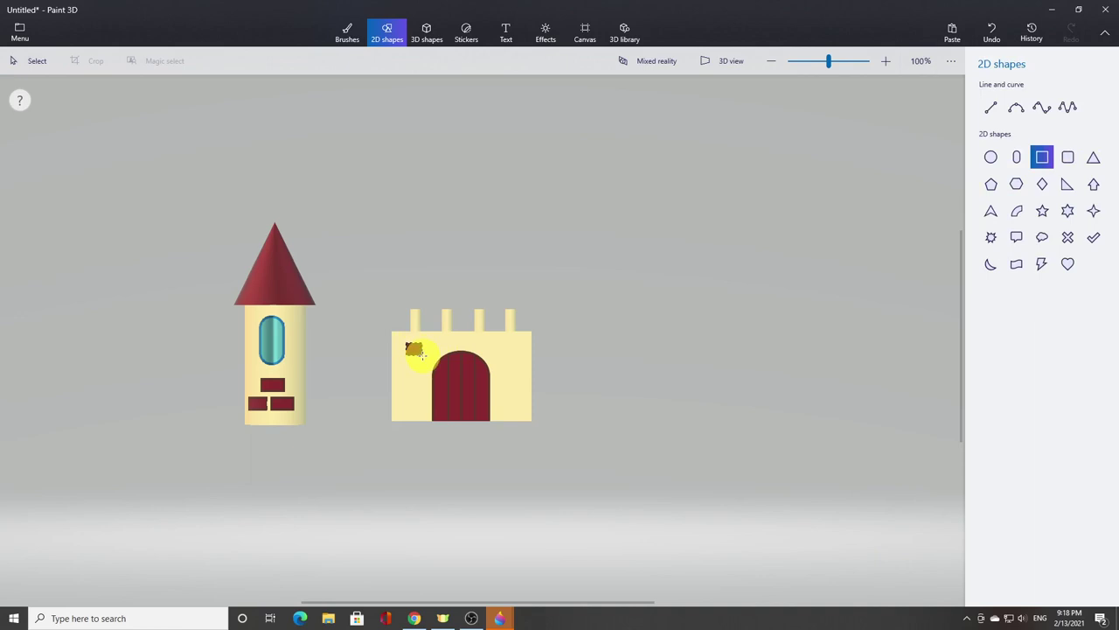
drag(417, 351, 438, 374)
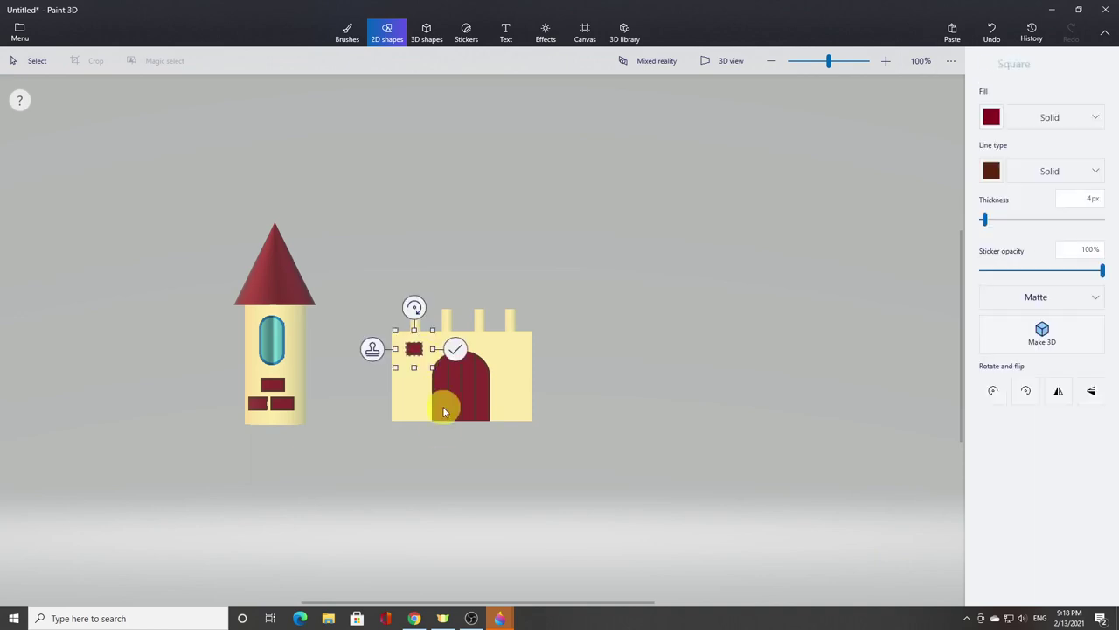
drag(418, 354, 502, 390)
click(362, 368)
click(376, 387)
click(471, 348)
click(479, 372)
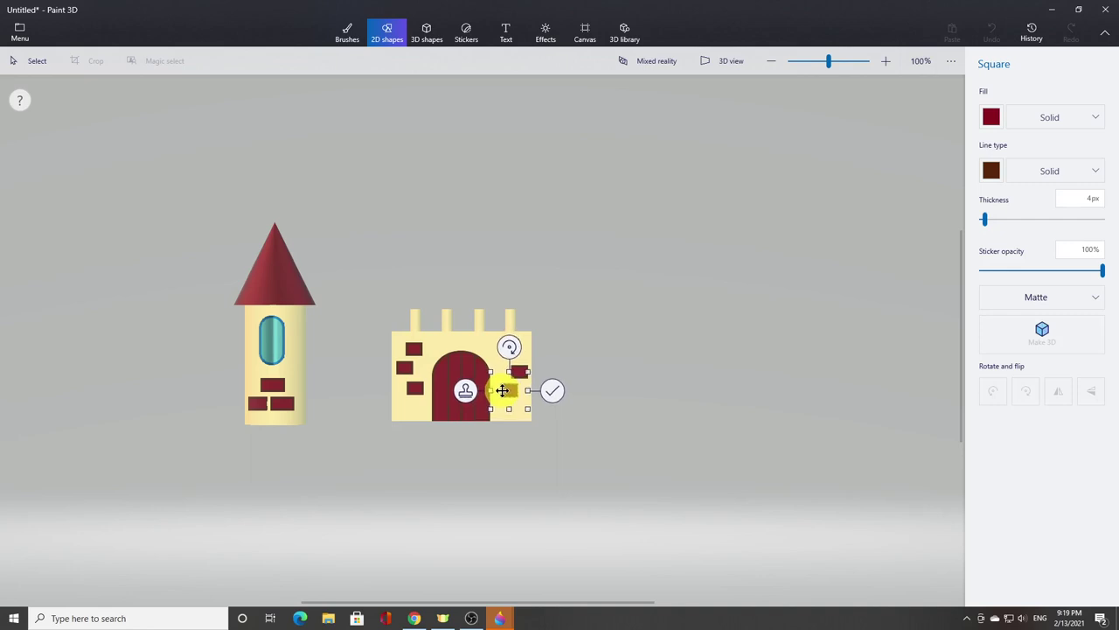
click(552, 390)
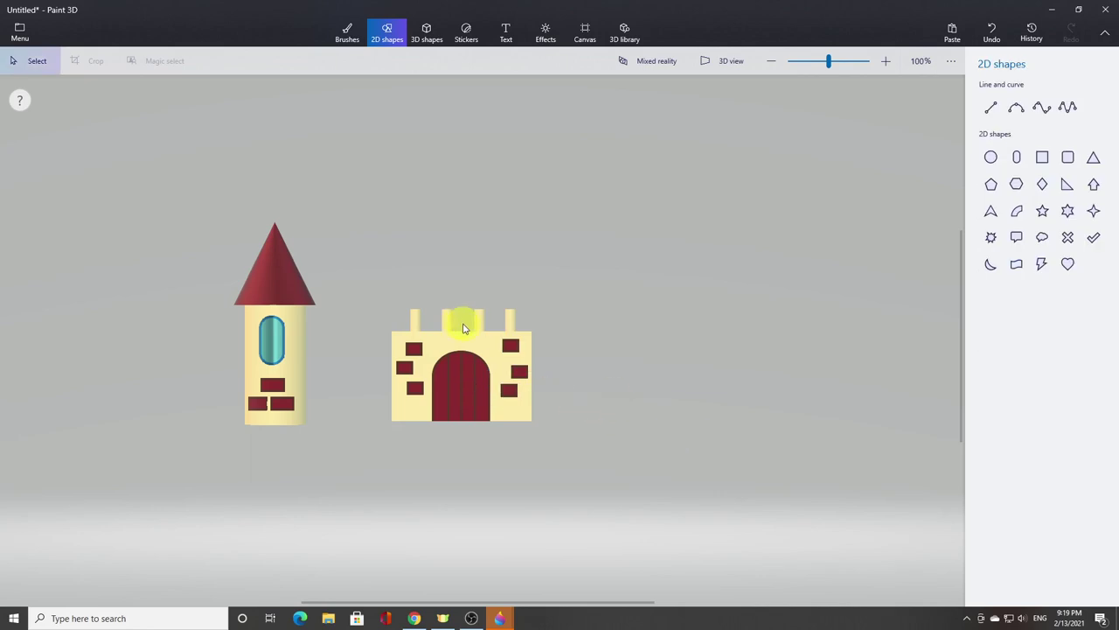
- Move the wall against the tower's right side with their bases level, and check the join from other angles in 3D view
click(435, 354)
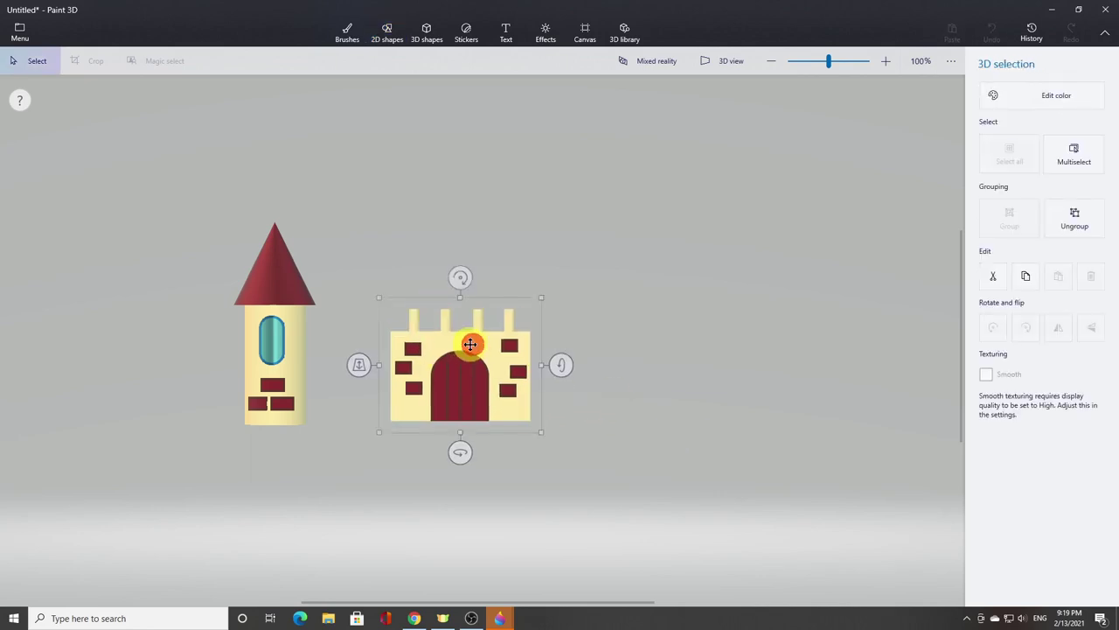
drag(470, 344, 384, 346)
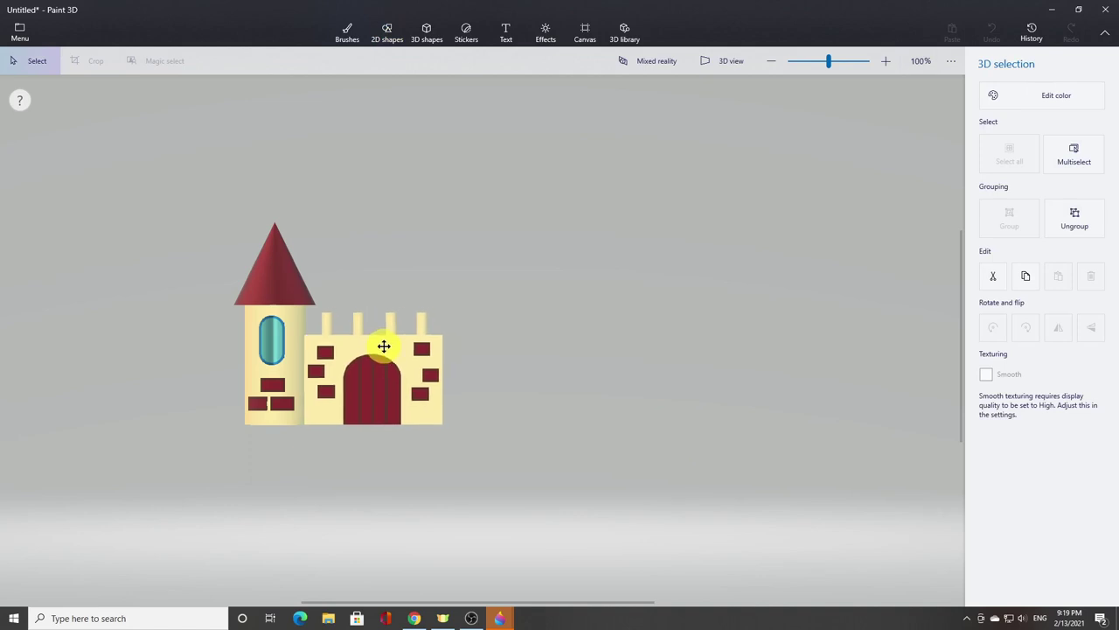
click(612, 370)
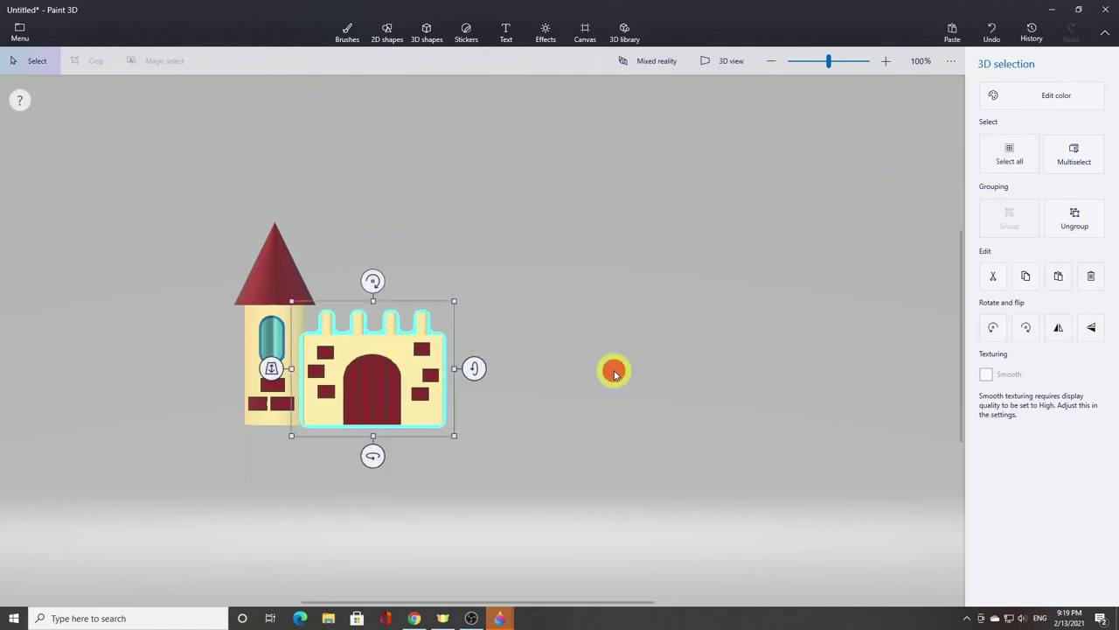
click(708, 61)
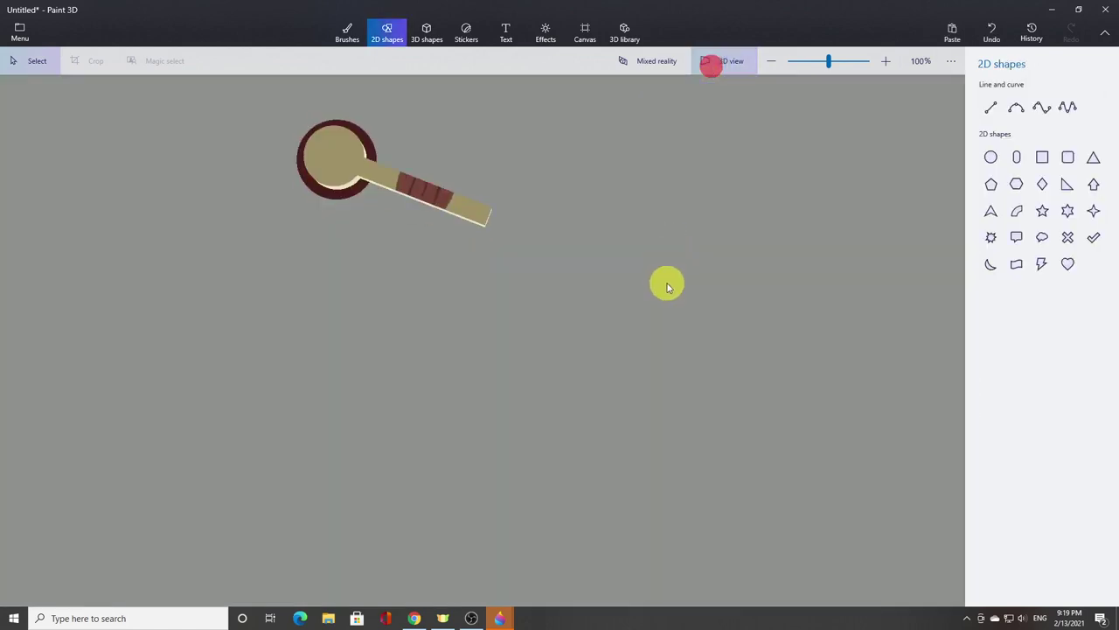
drag(667, 281, 639, 450)
click(729, 63)
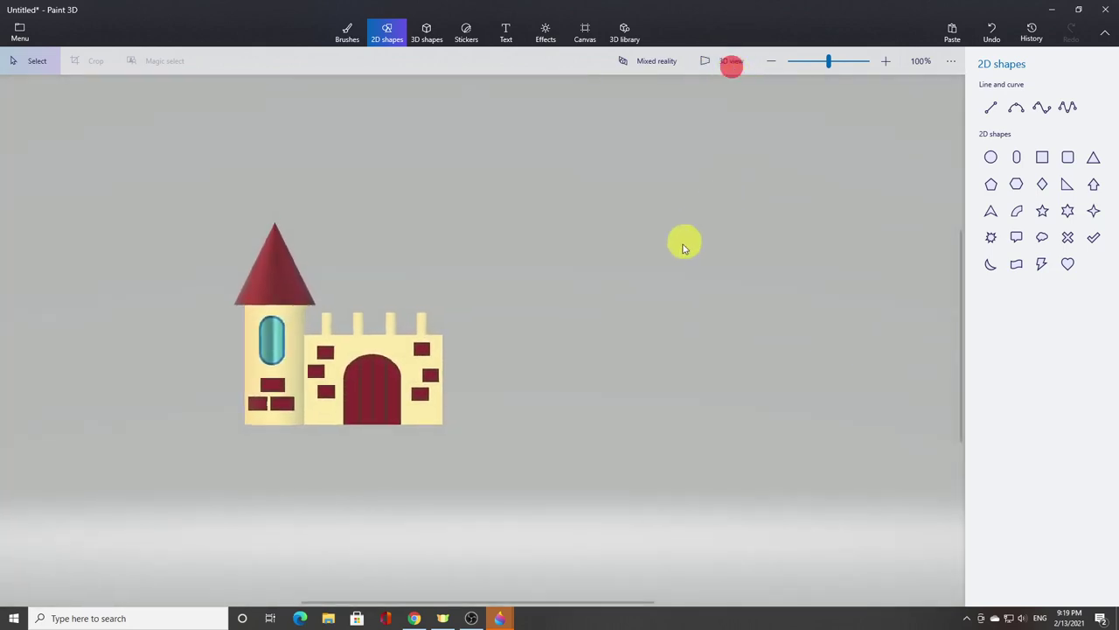
- Duplicate the tower, place the copy against the wall's right end, and check the alignment in 3D view
click(288, 321)
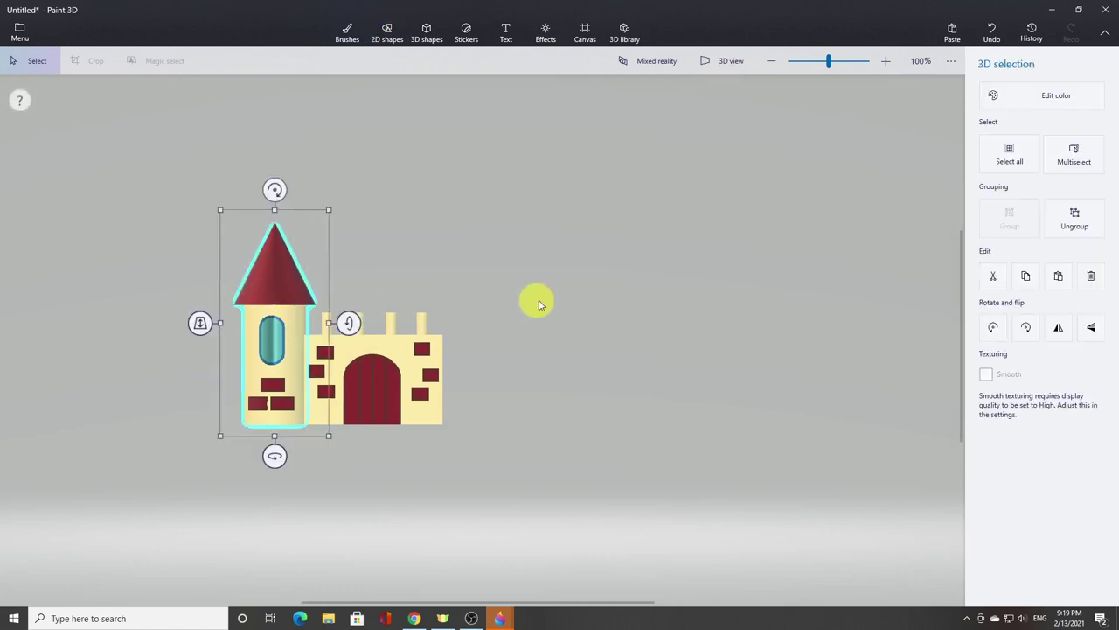
click(1026, 278)
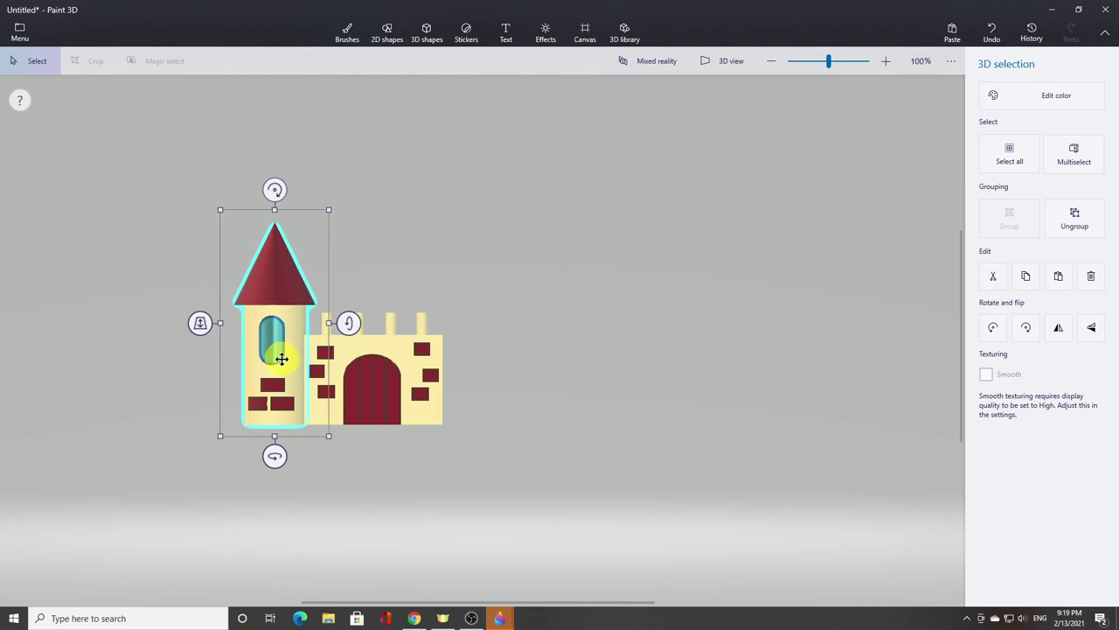
drag(281, 359, 476, 399)
click(1060, 279)
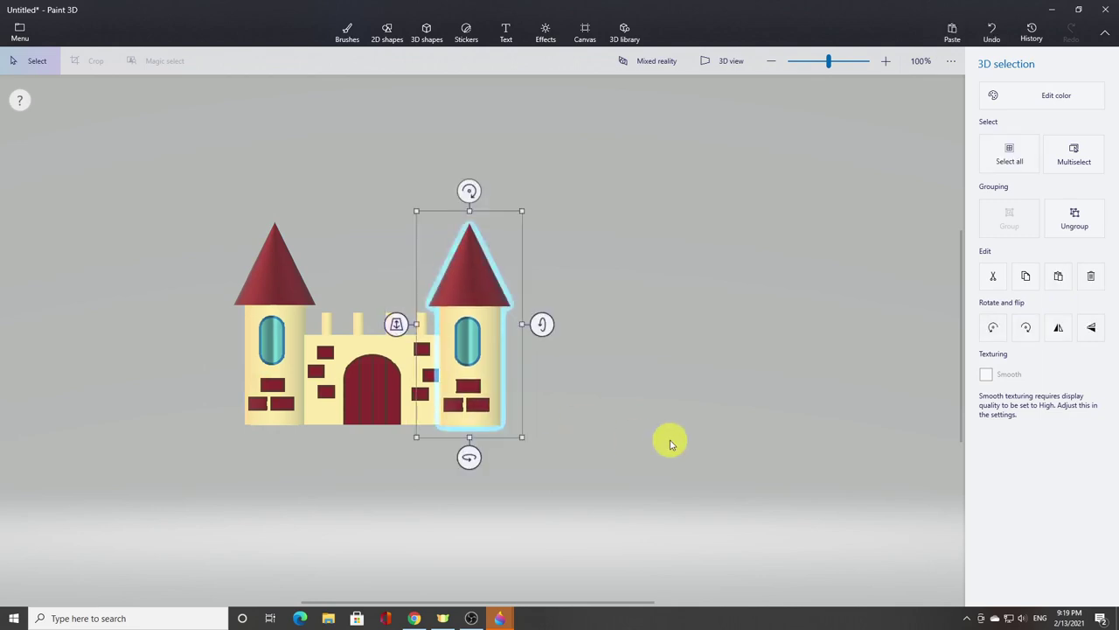
click(598, 407)
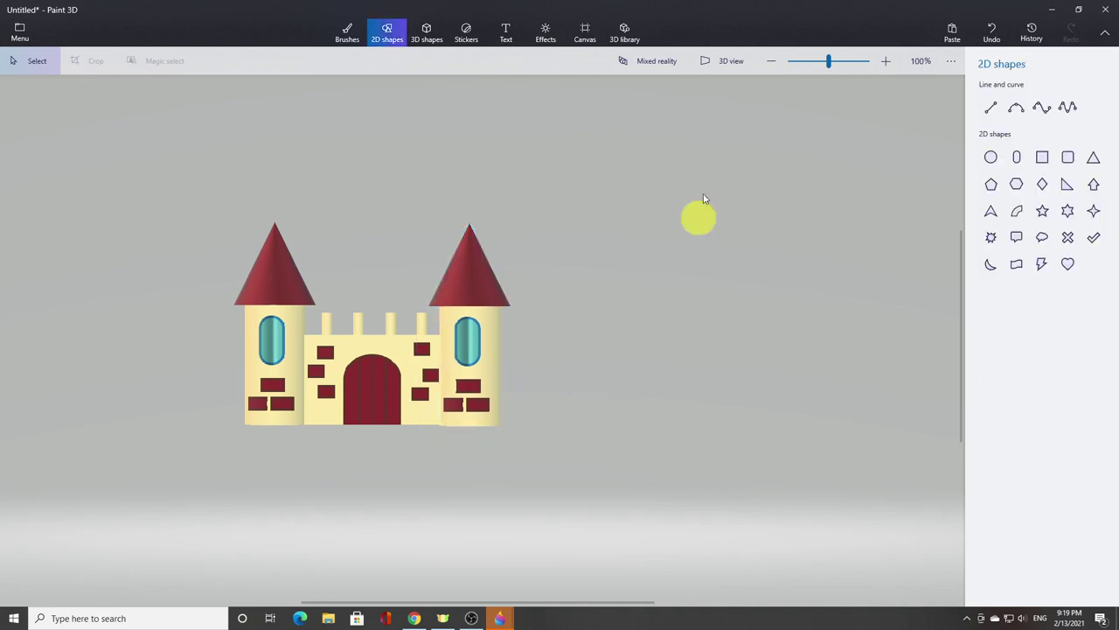
click(729, 68)
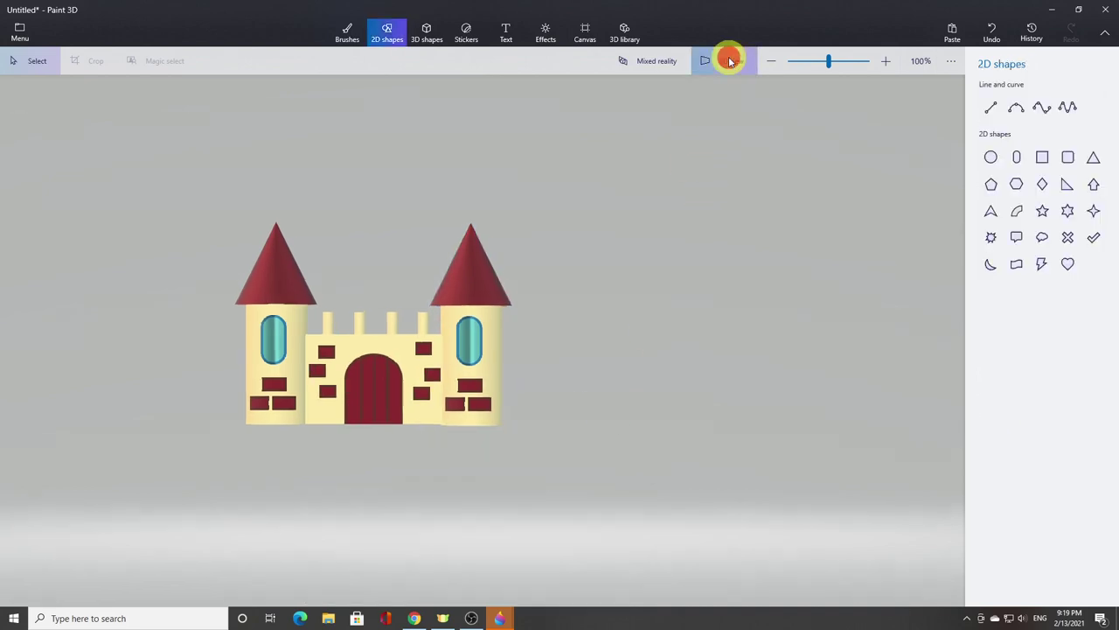
drag(684, 368, 761, 149)
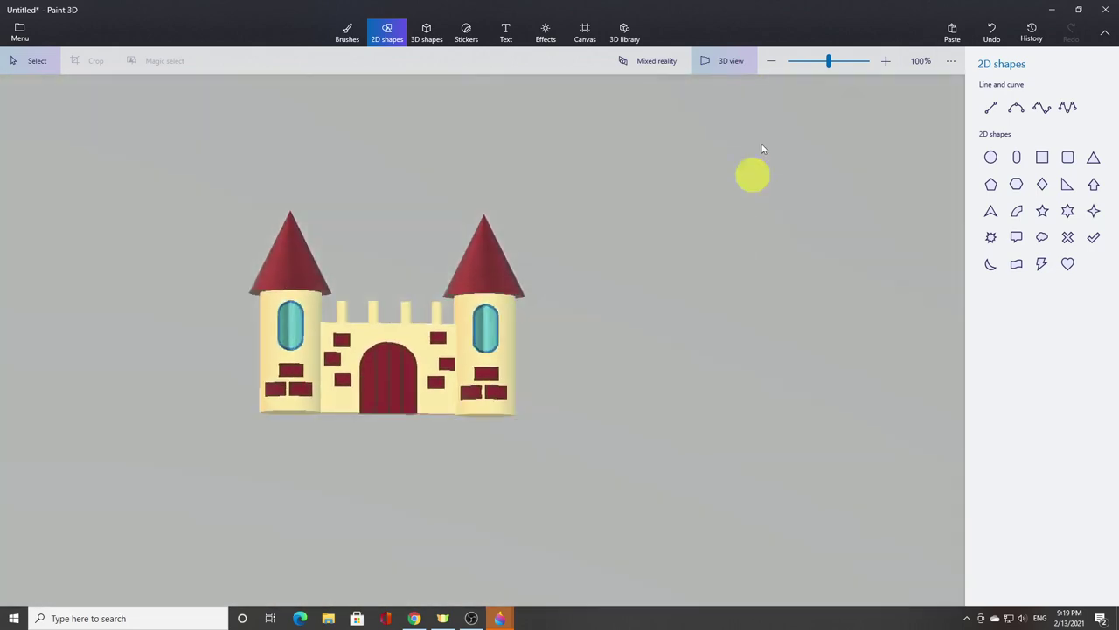
click(736, 60)
- Duplicate both towers and the wall together, rotate the copy 180° around the y-axis, and shift its depth behind the original
drag(101, 166, 597, 464)
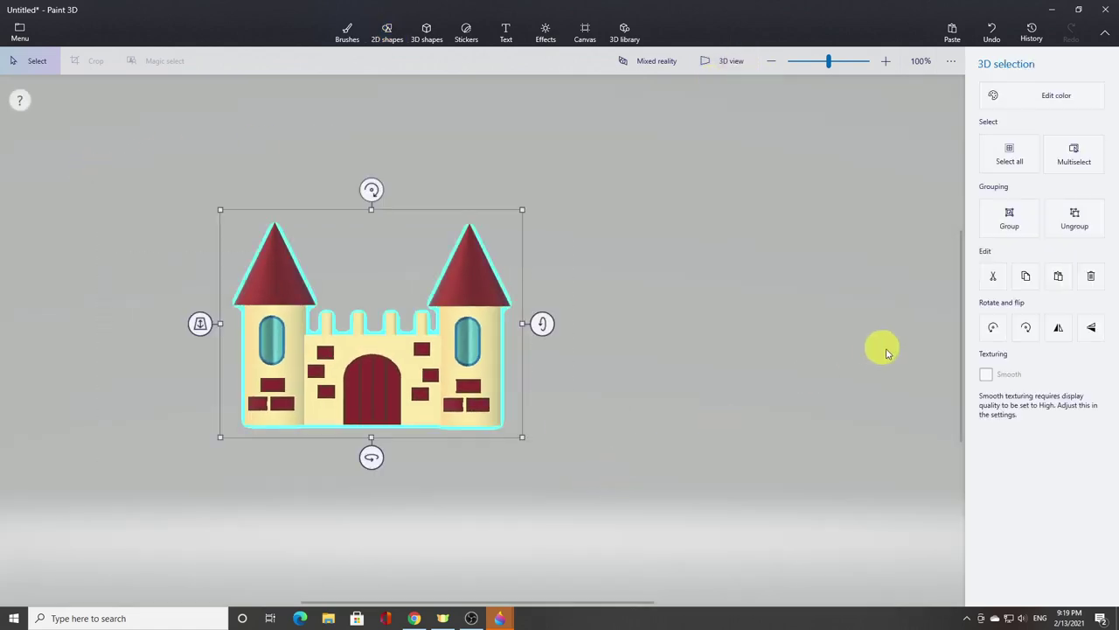
click(1024, 277)
click(1057, 276)
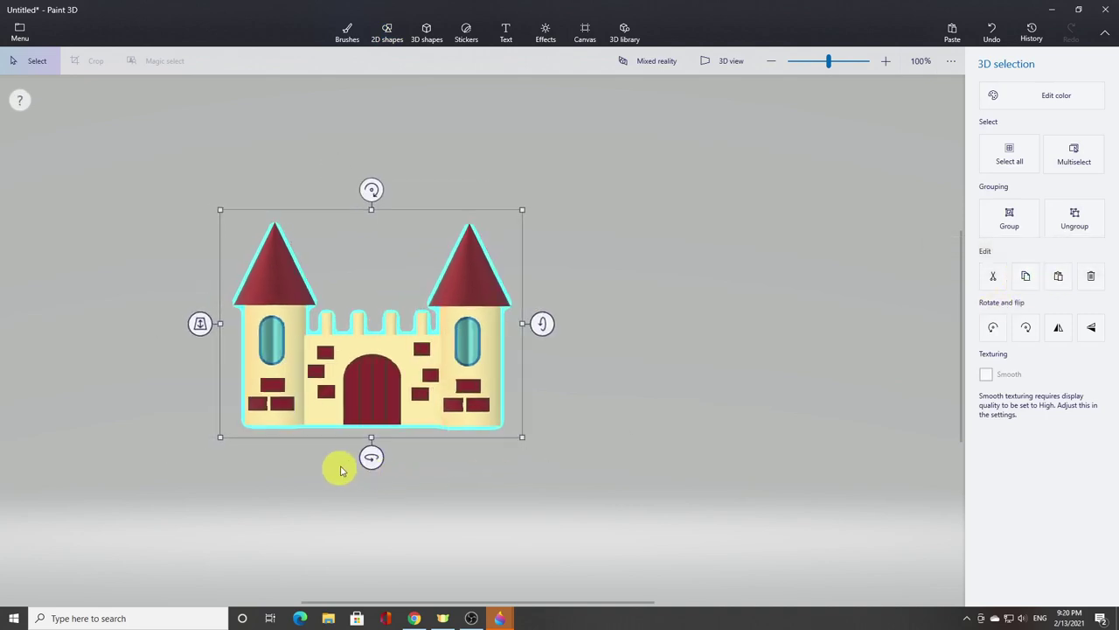
drag(367, 458, 650, 458)
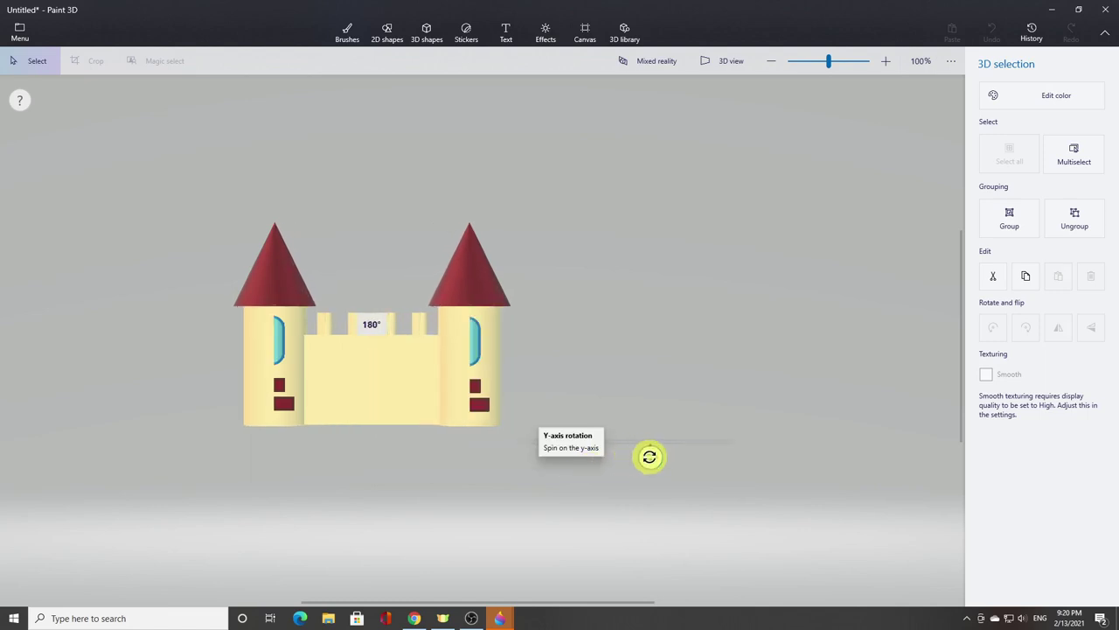
drag(195, 320, 258, 247)
- Duplicate the gate wall and move the copy to the empty space right of the castle
click(372, 384)
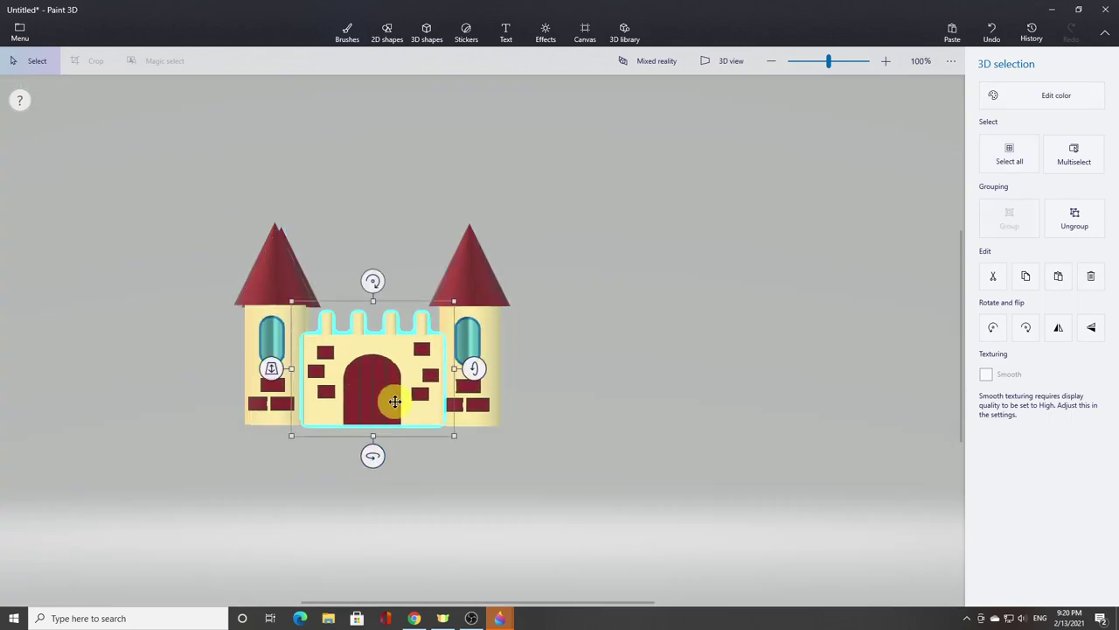
click(1058, 278)
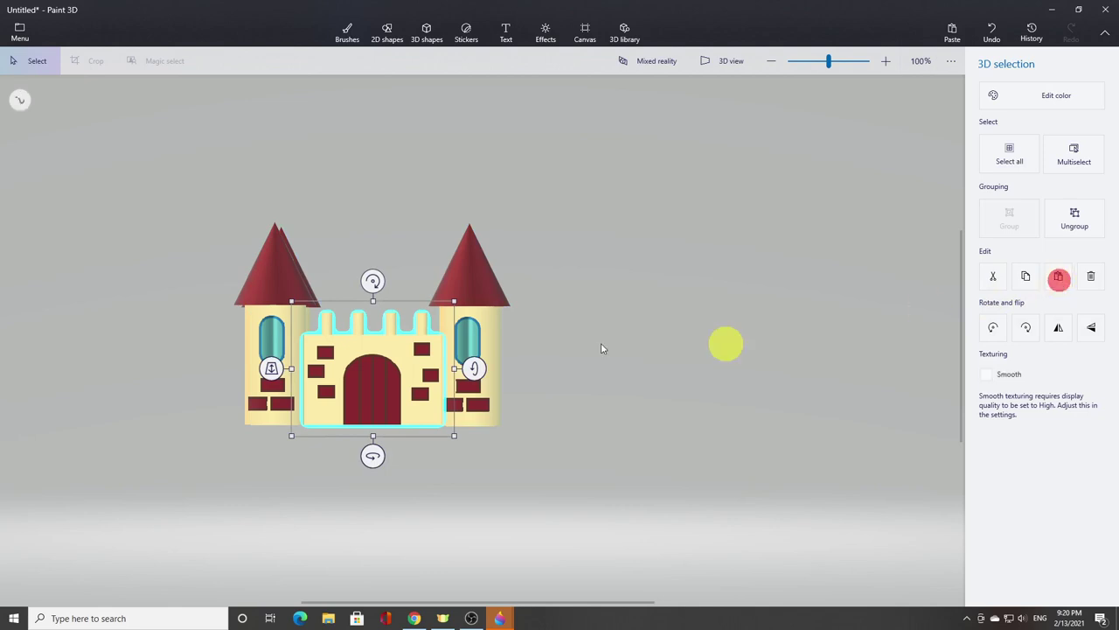
drag(395, 362, 823, 343)
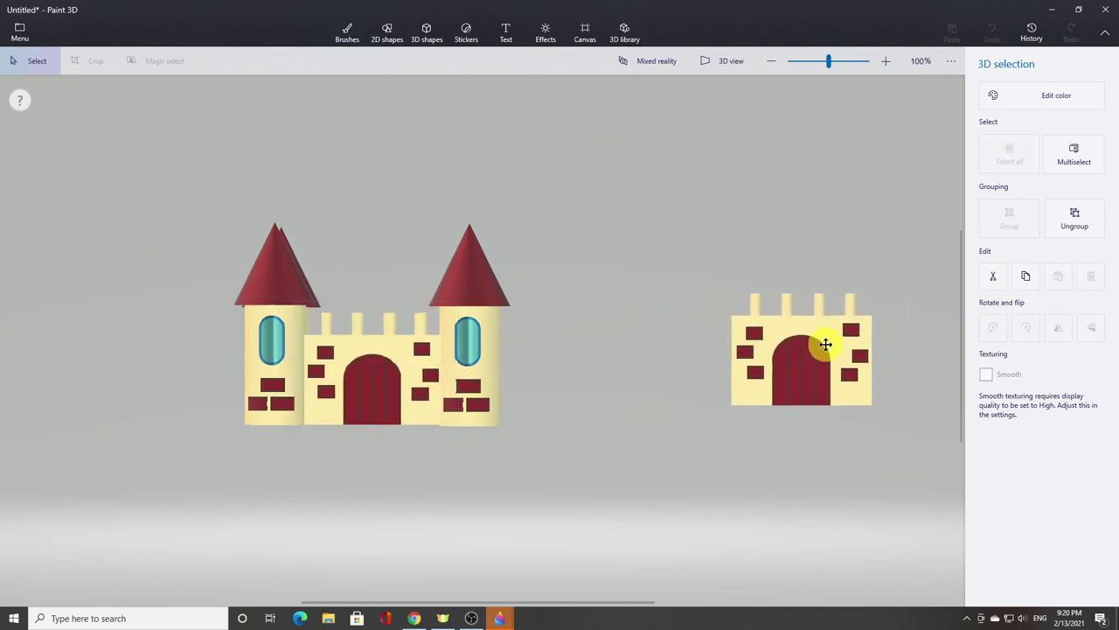
- Select all the castle parts except the separate wall copy and rotate them about a quarter turn around the y-axis
drag(172, 175, 576, 493)
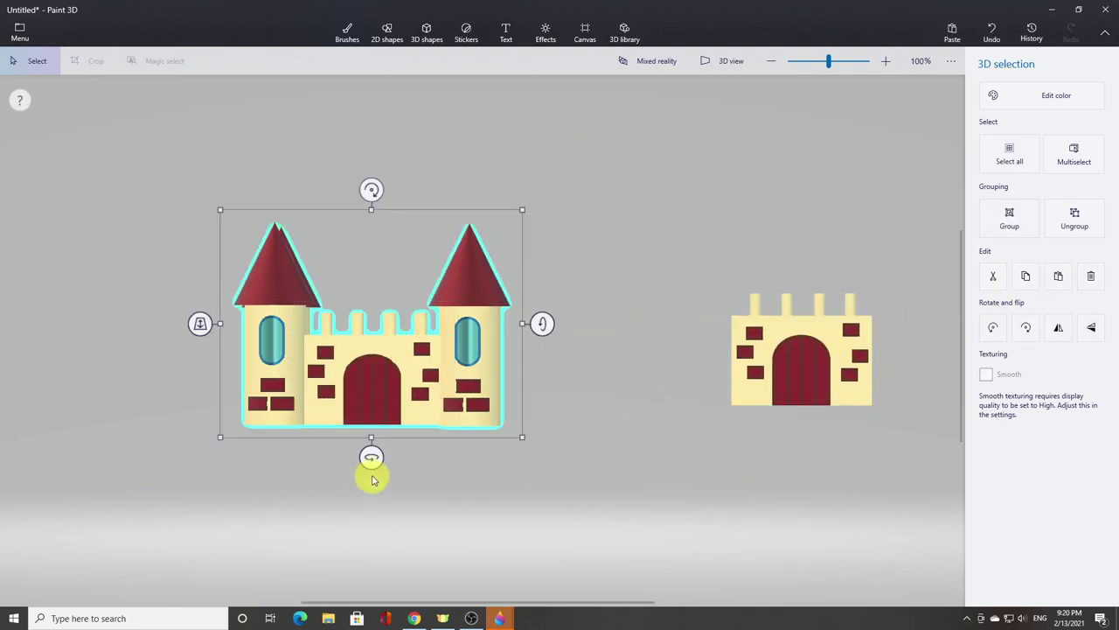
drag(371, 457, 229, 468)
click(542, 579)
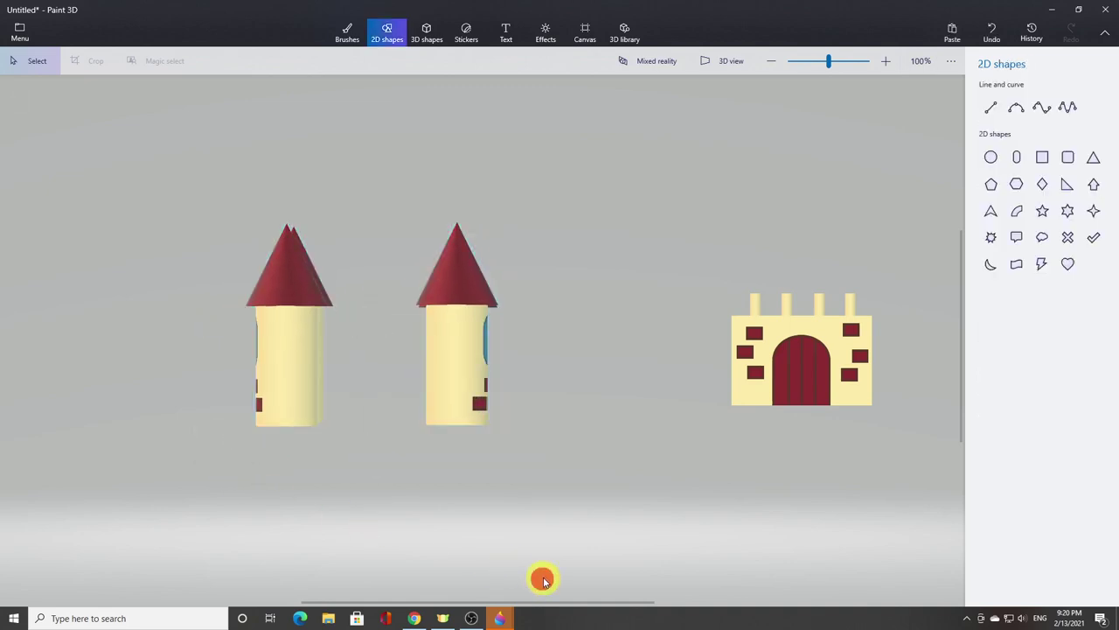
- Move the separate gate wall between the two visible towers and bring it forward in depth to the castle's front
click(786, 366)
drag(787, 365, 372, 383)
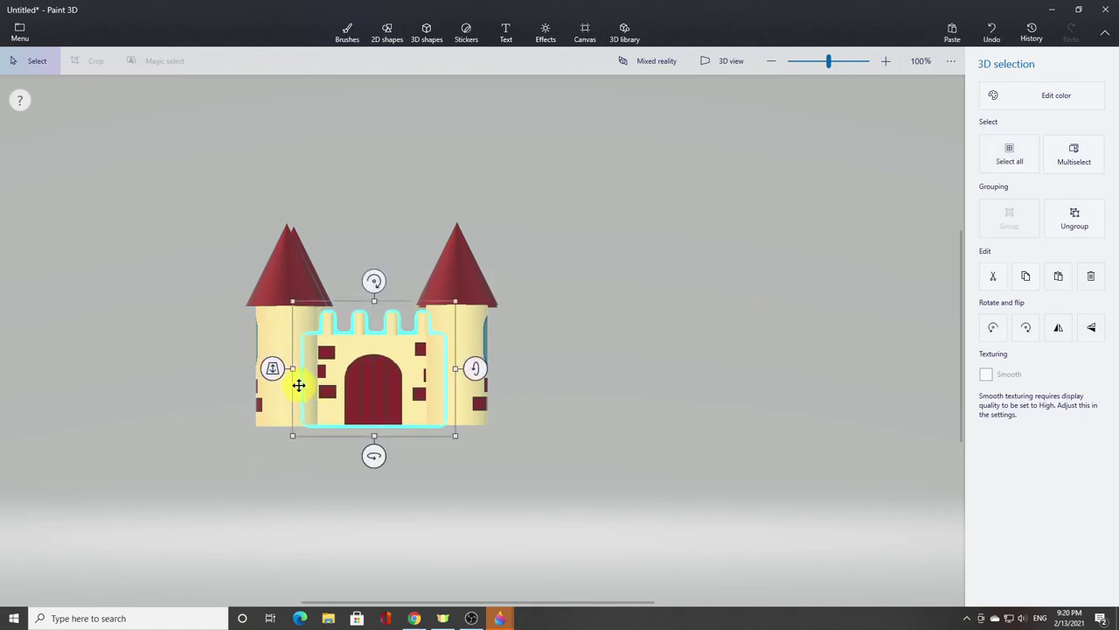
drag(279, 374, 277, 390)
drag(273, 391, 492, 489)
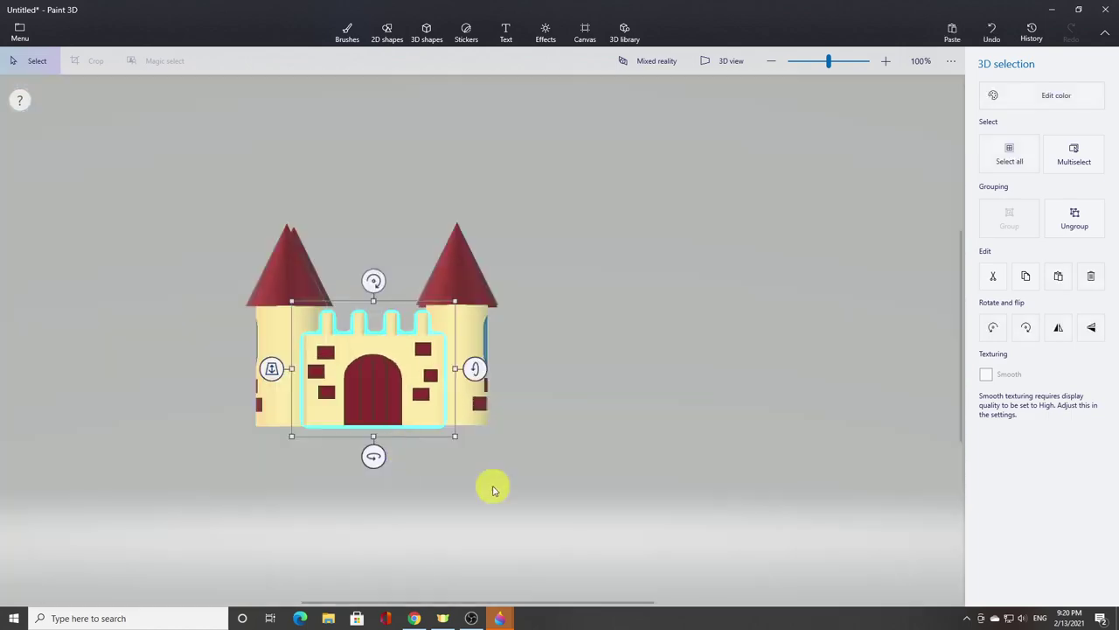
- Undo back to before the gate wall placement, and group each side's towers and connecting wall separately
drag(456, 341, 476, 347)
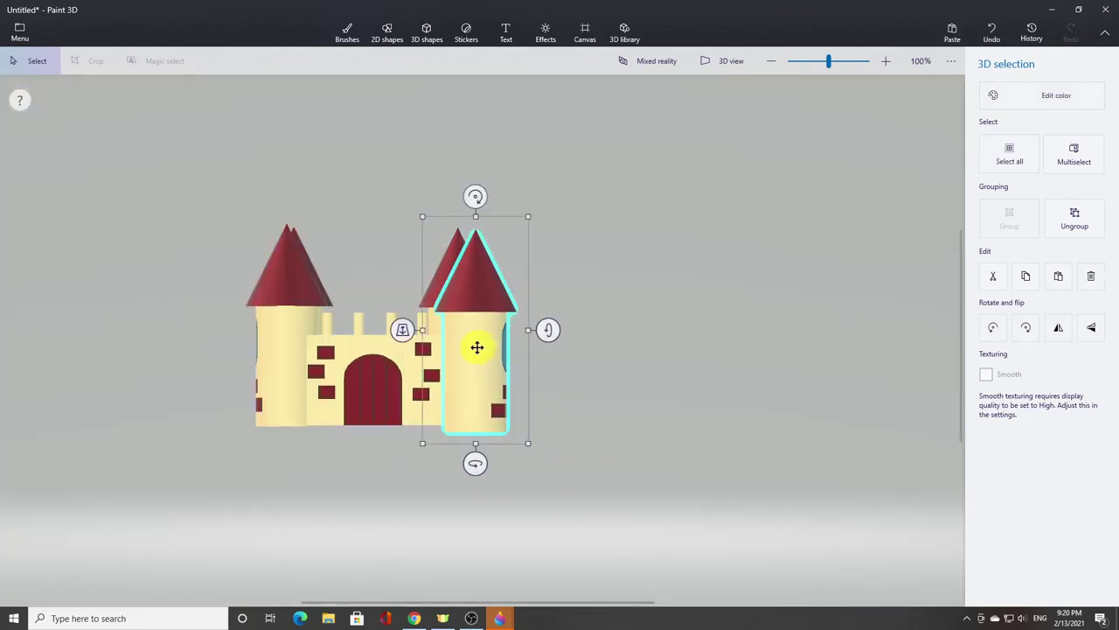
click(992, 33)
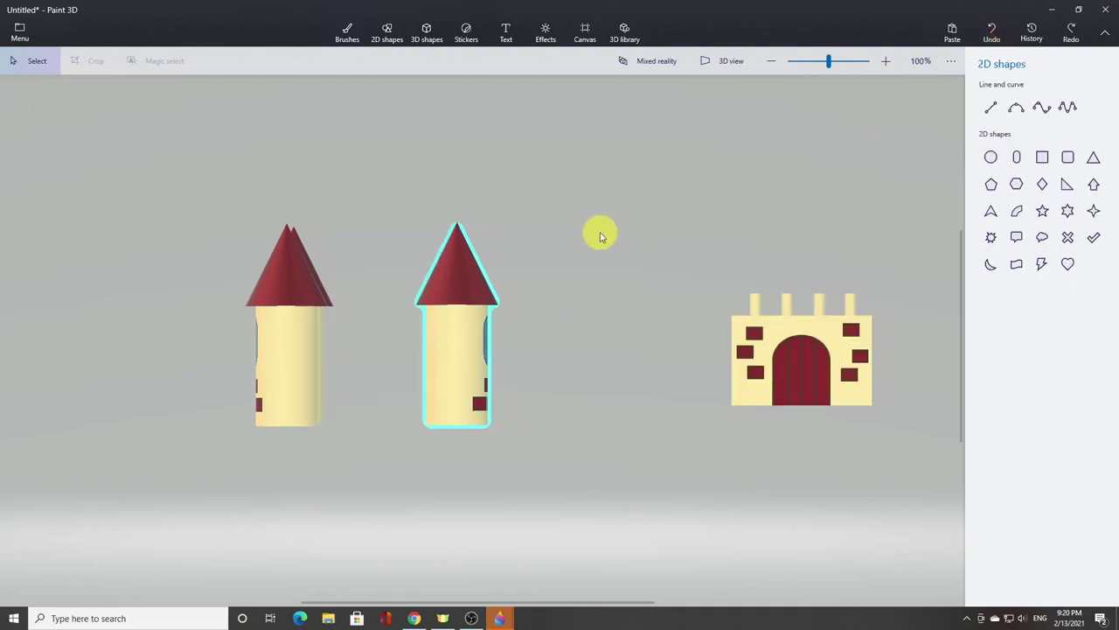
click(522, 491)
drag(372, 170, 555, 484)
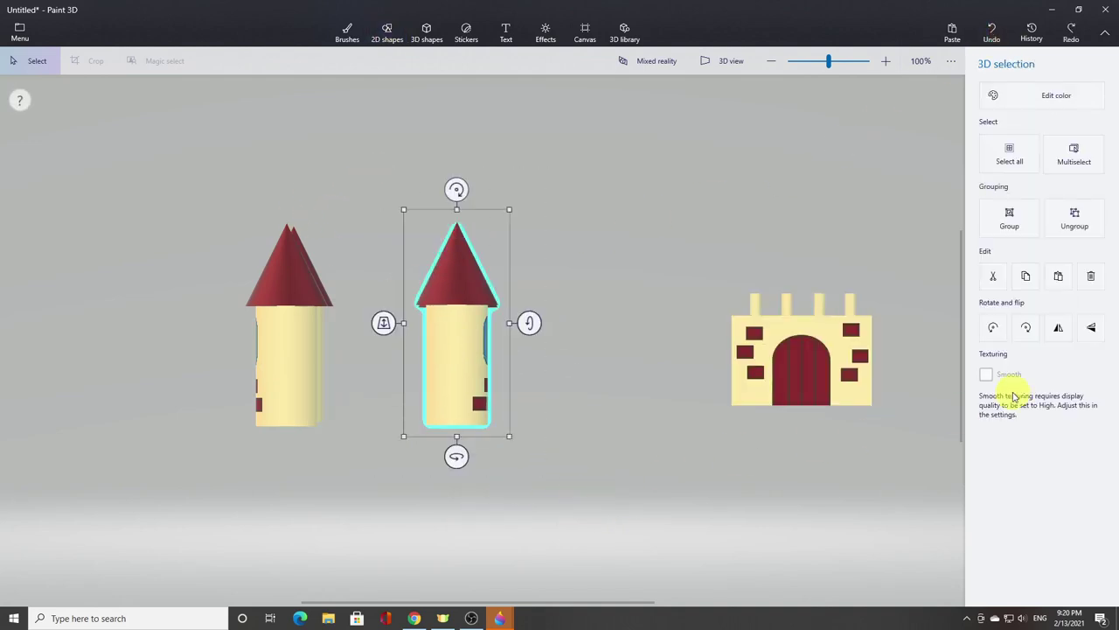
click(1012, 223)
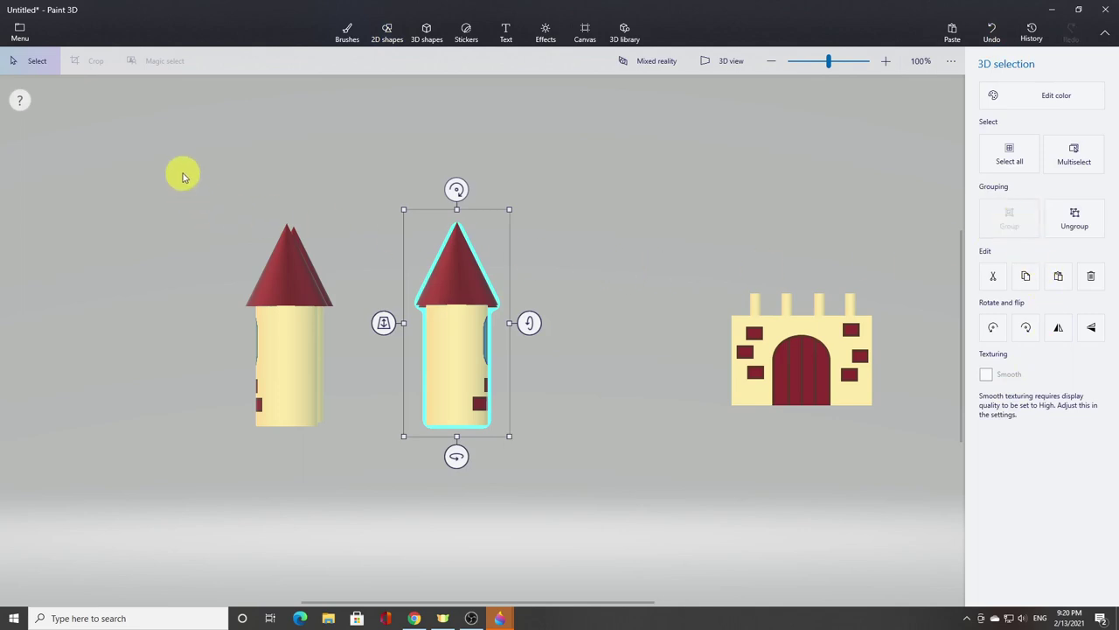
drag(183, 172, 366, 478)
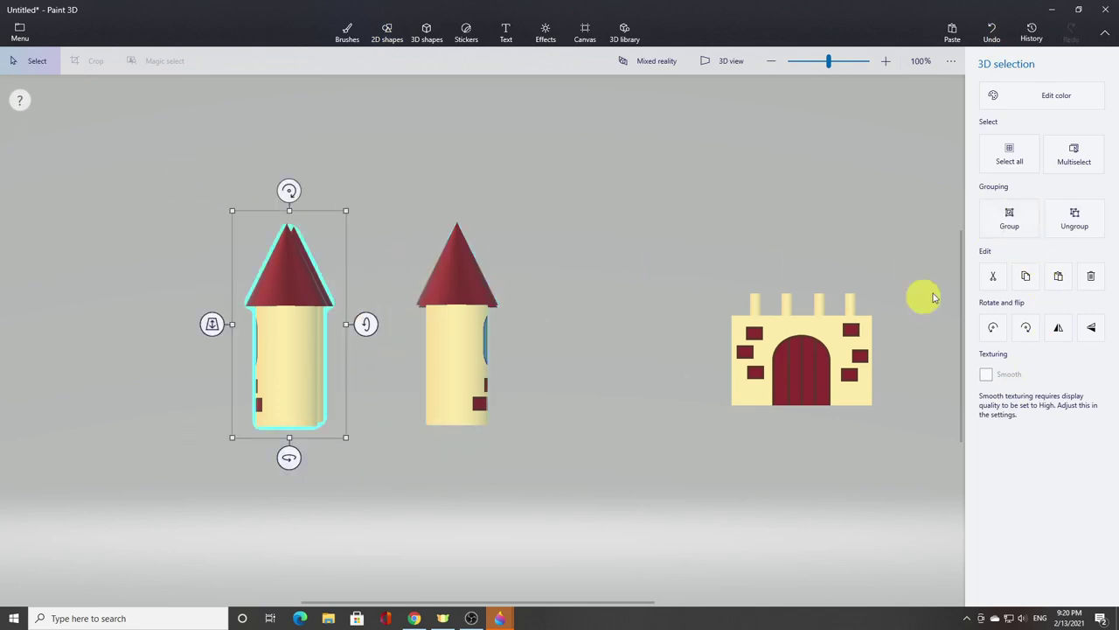
click(1008, 223)
- Shift the right tower group outward and place the separate gate wall between the two tower groups
drag(470, 385, 492, 382)
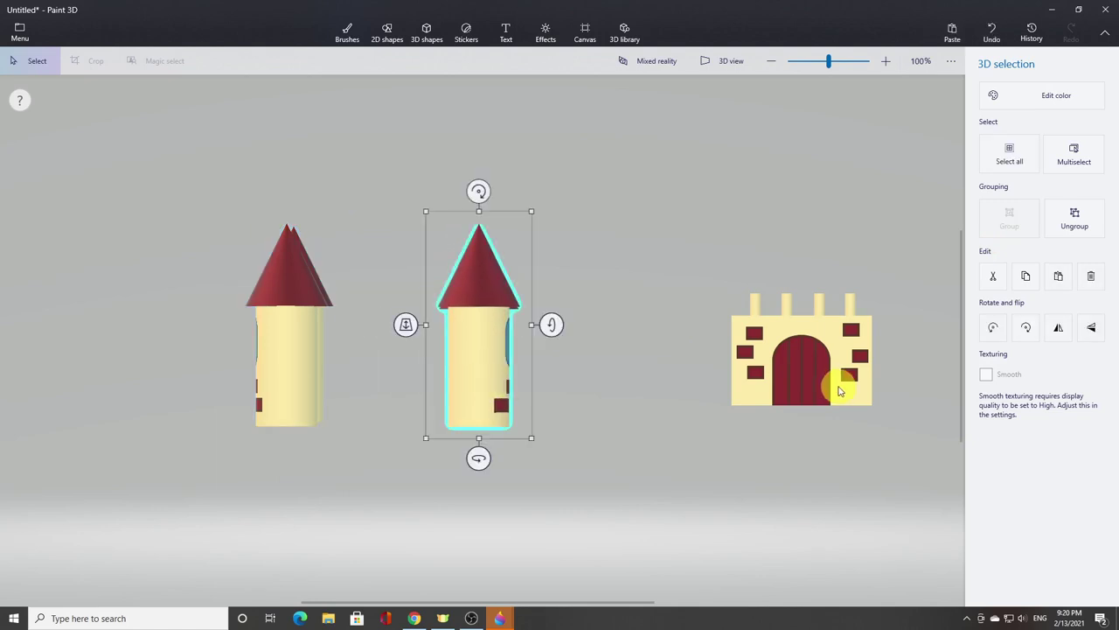
drag(835, 374, 418, 399)
click(500, 339)
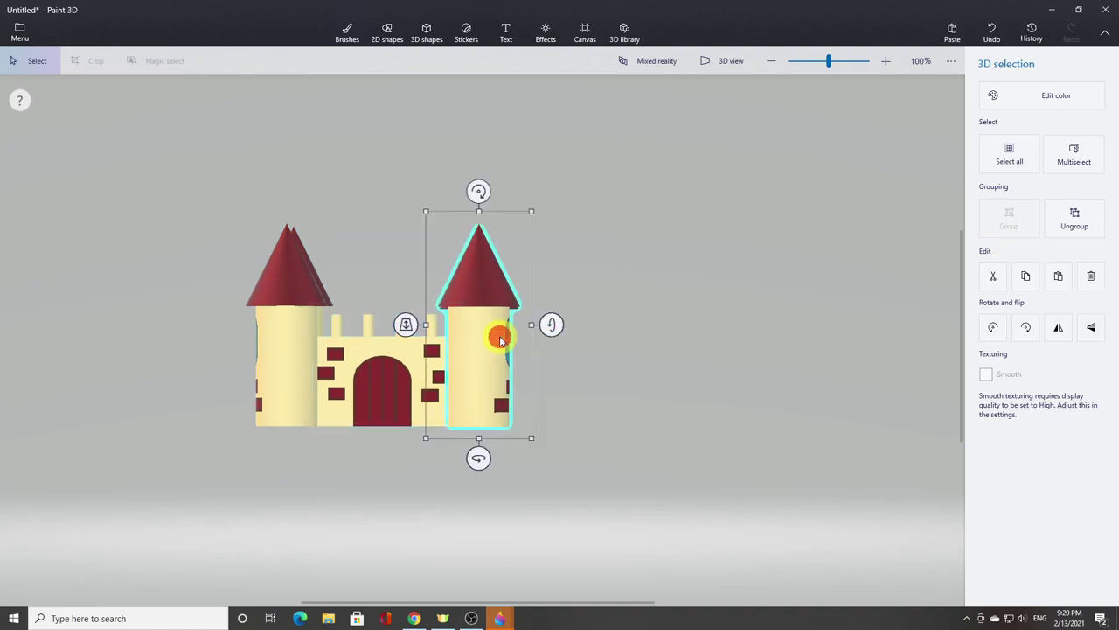
drag(499, 338, 512, 339)
click(403, 368)
drag(403, 368, 408, 365)
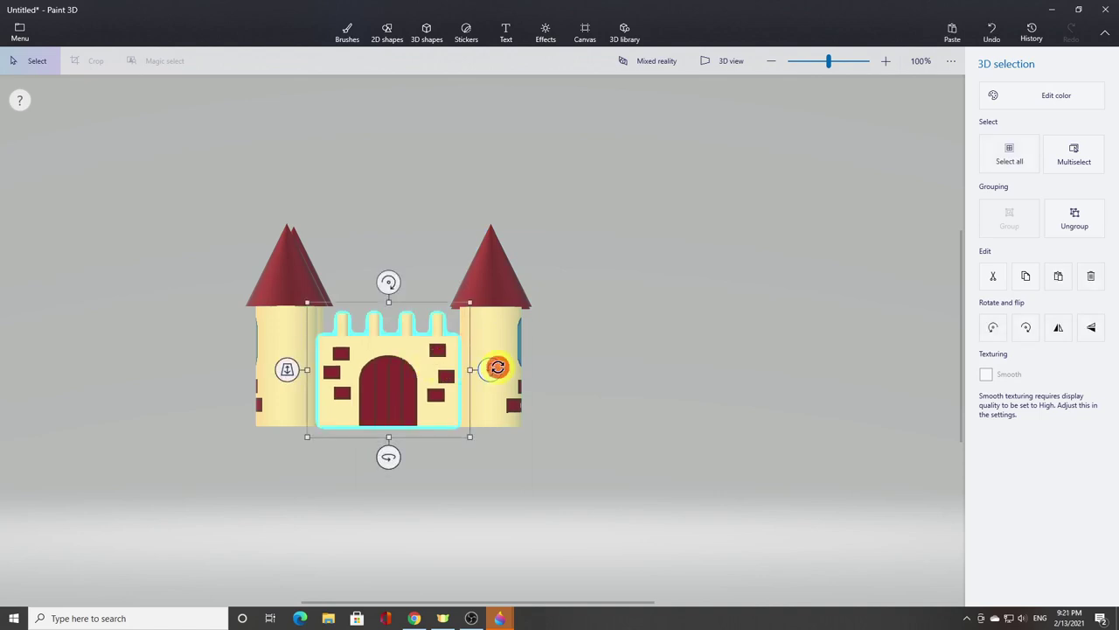
mouse_move(503, 343)
mouse_down()
mouse_move(502, 324)
mouse_move(497, 340)
mouse_up()
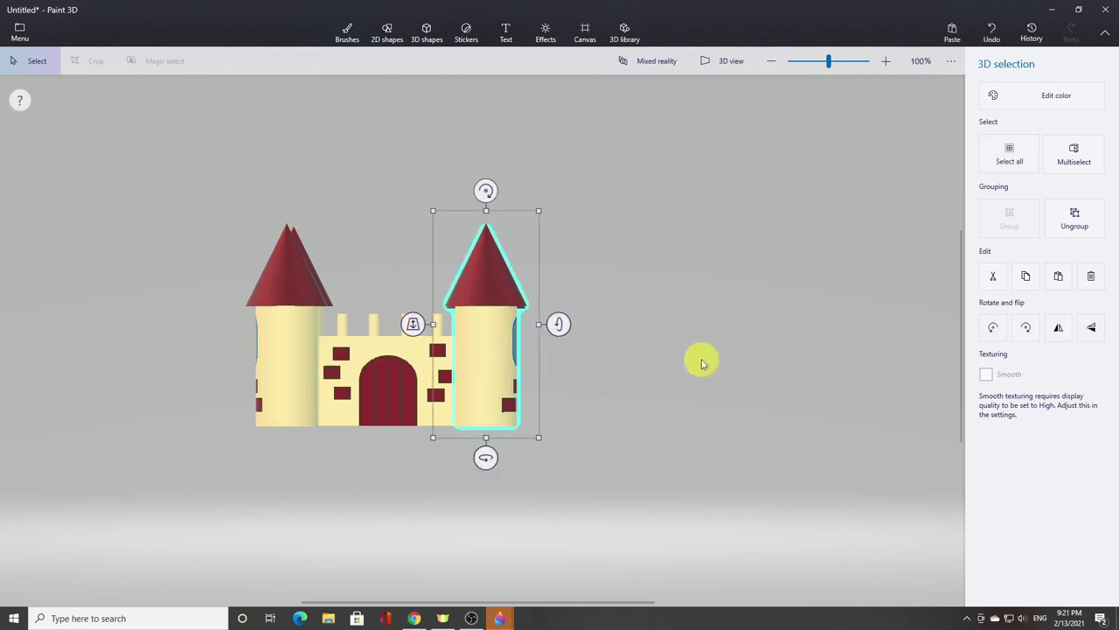
- Viewing the castle from below, nudge the connecting gate wall and the left tower group so the wall meets both corner towers
click(702, 360)
click(731, 60)
drag(681, 419, 618, 228)
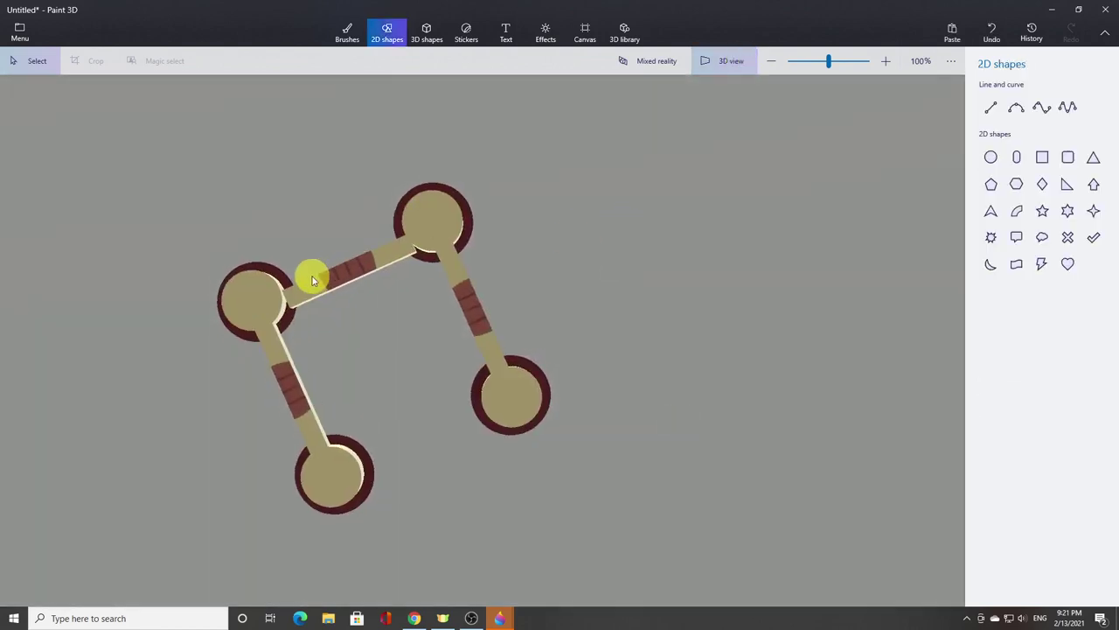
click(354, 272)
drag(354, 272, 353, 264)
click(282, 373)
drag(284, 374, 294, 376)
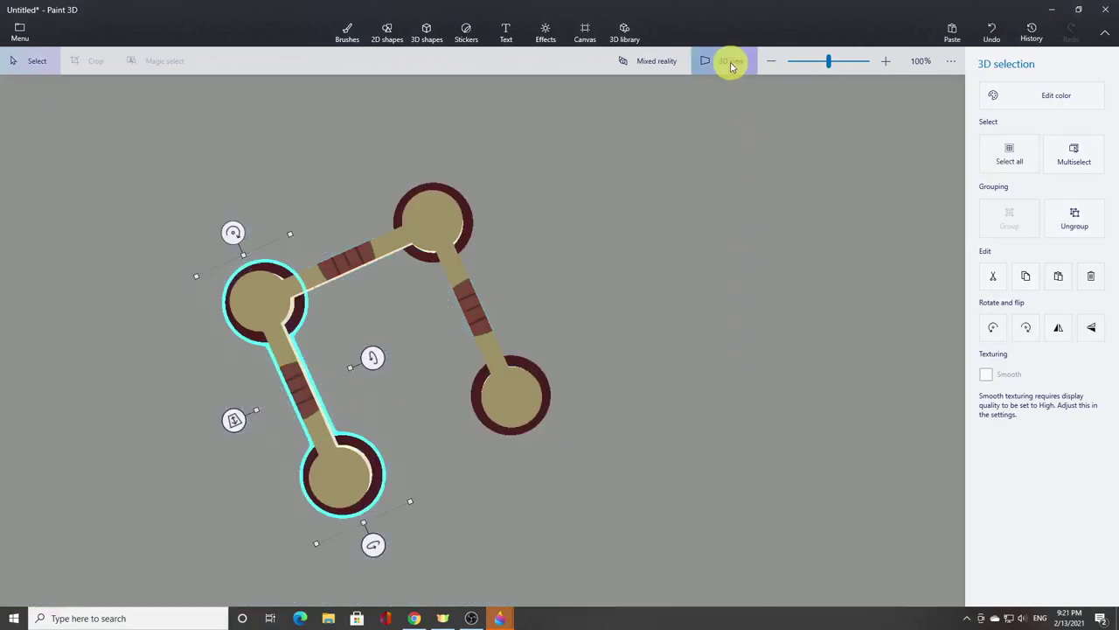
click(731, 61)
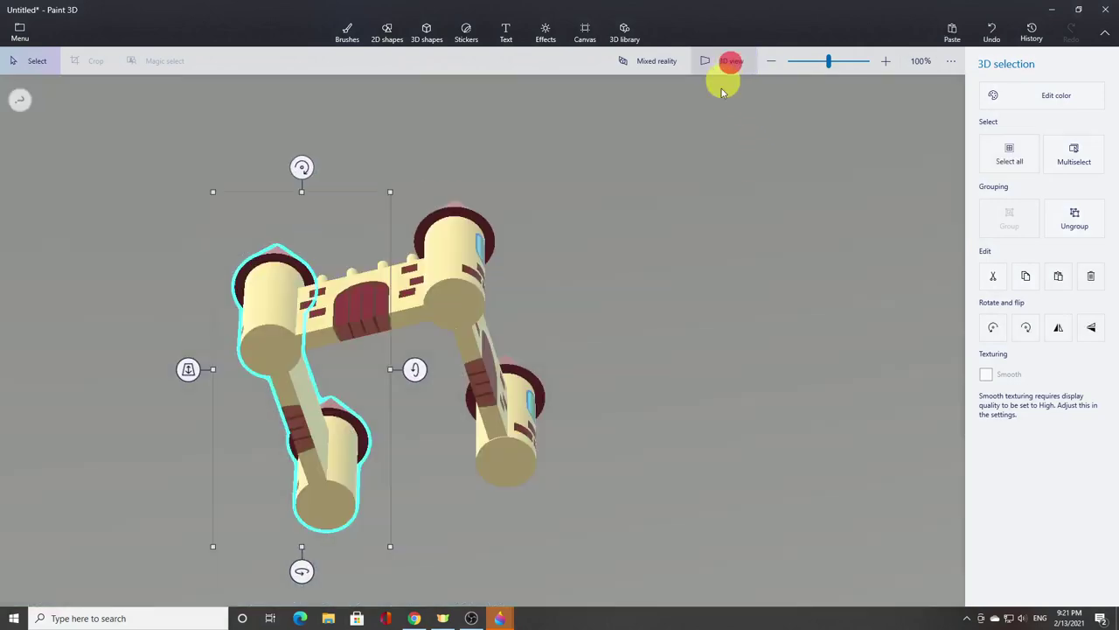
- Paste a copy of the gate wall, rotate it around the y-axis, and position it in depth to close the castle's open side
click(428, 400)
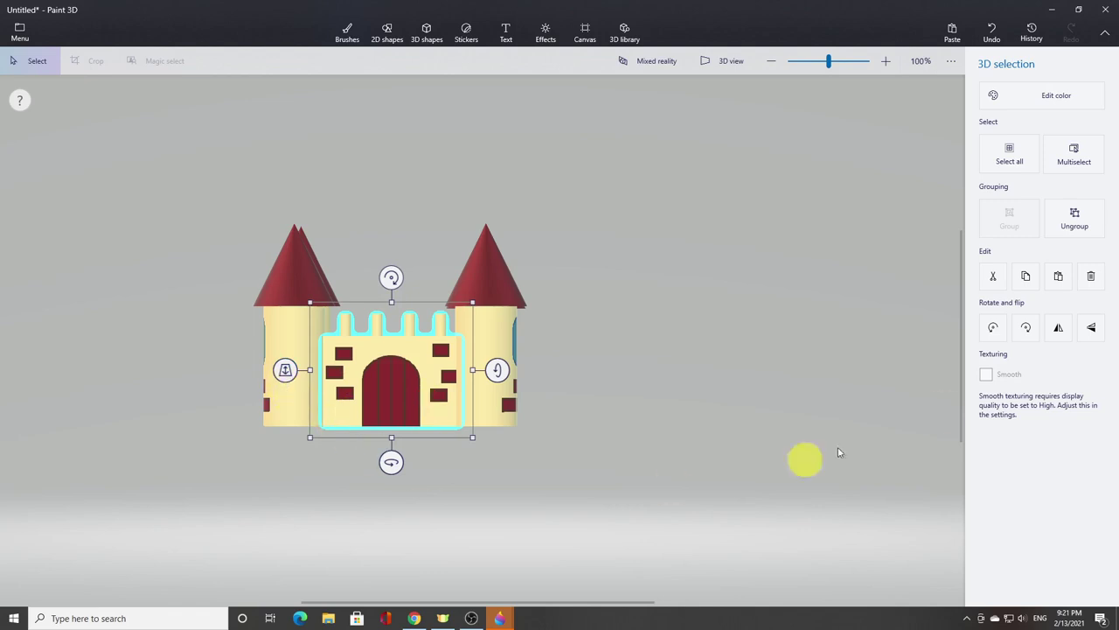
click(1060, 280)
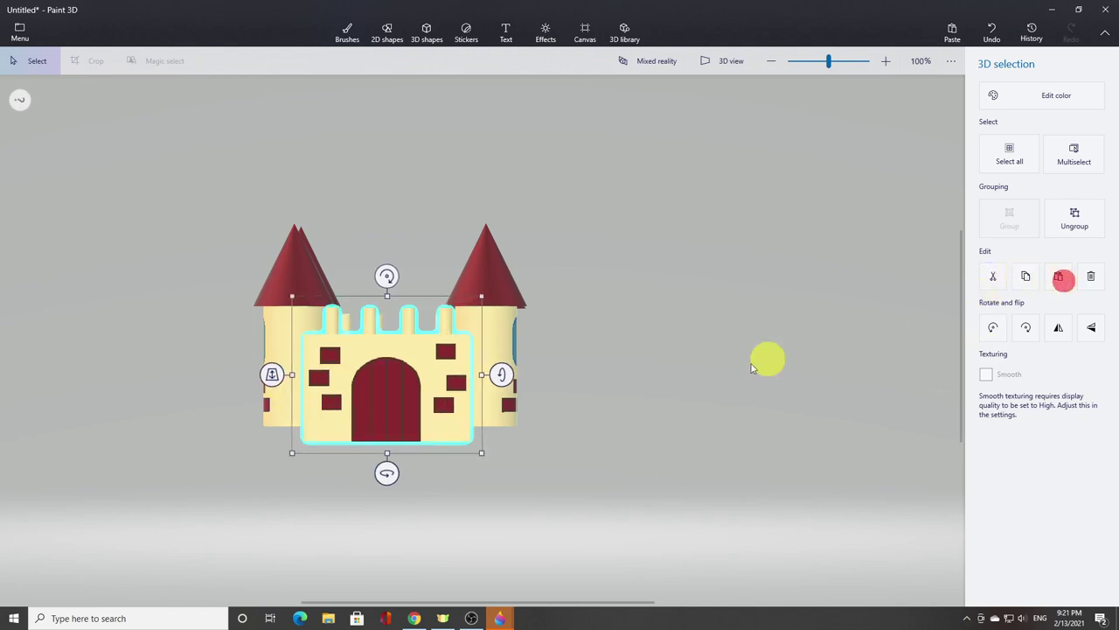
drag(390, 458, 528, 452)
drag(292, 374, 358, 278)
click(729, 61)
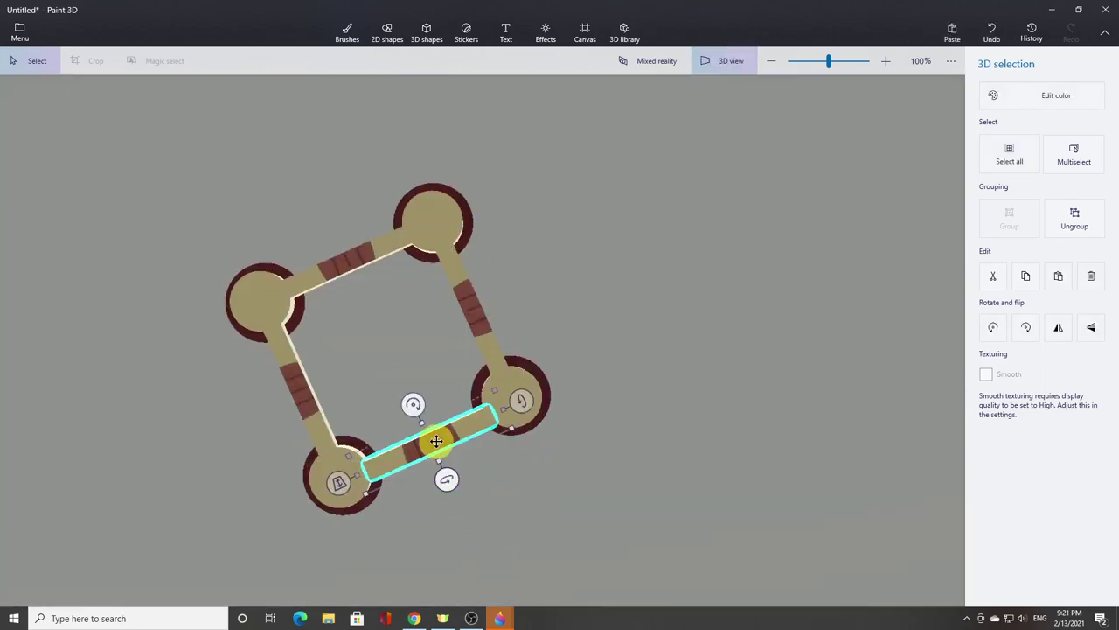
drag(436, 442, 434, 440)
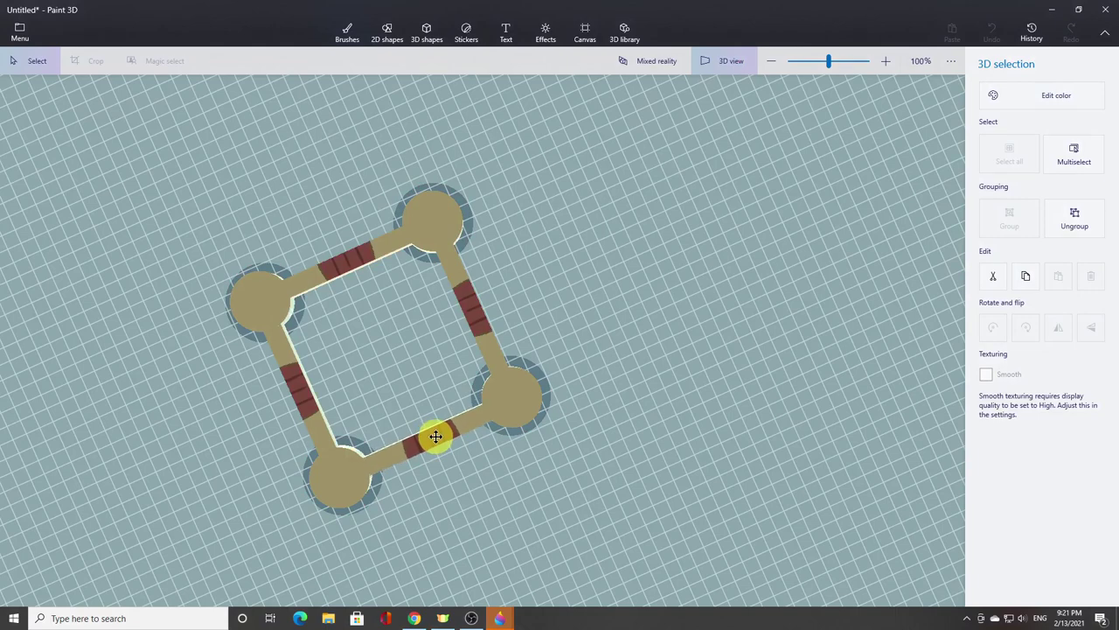
drag(436, 436, 435, 436)
click(720, 61)
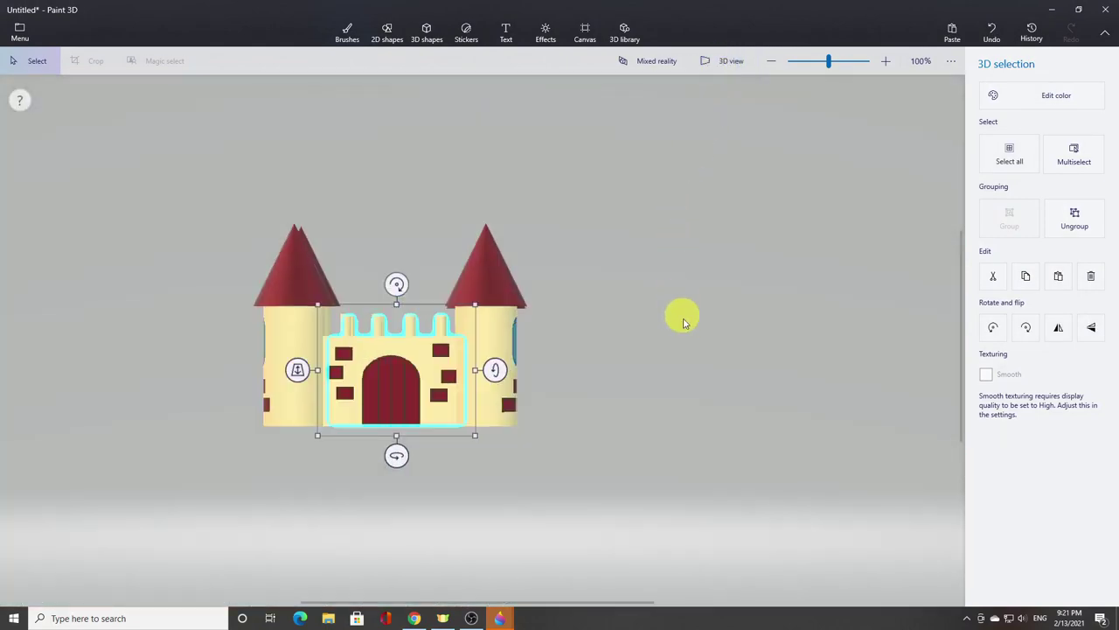
- Group all the castle parts into one object and move the castle toward the left of the scene
click(683, 321)
drag(175, 161, 635, 486)
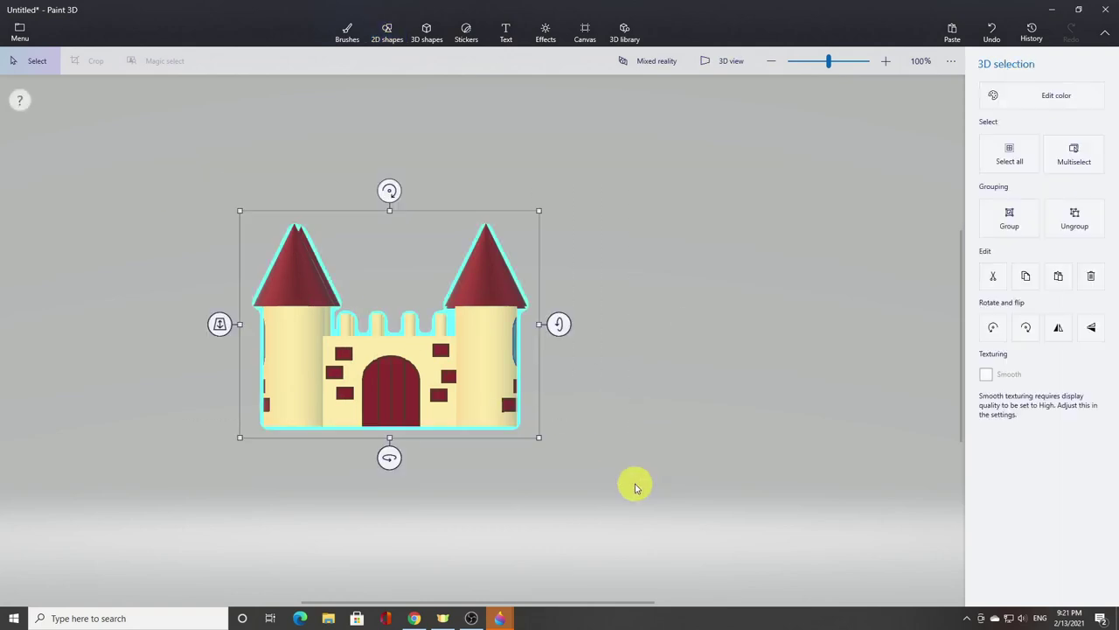
click(1007, 224)
drag(433, 365, 353, 368)
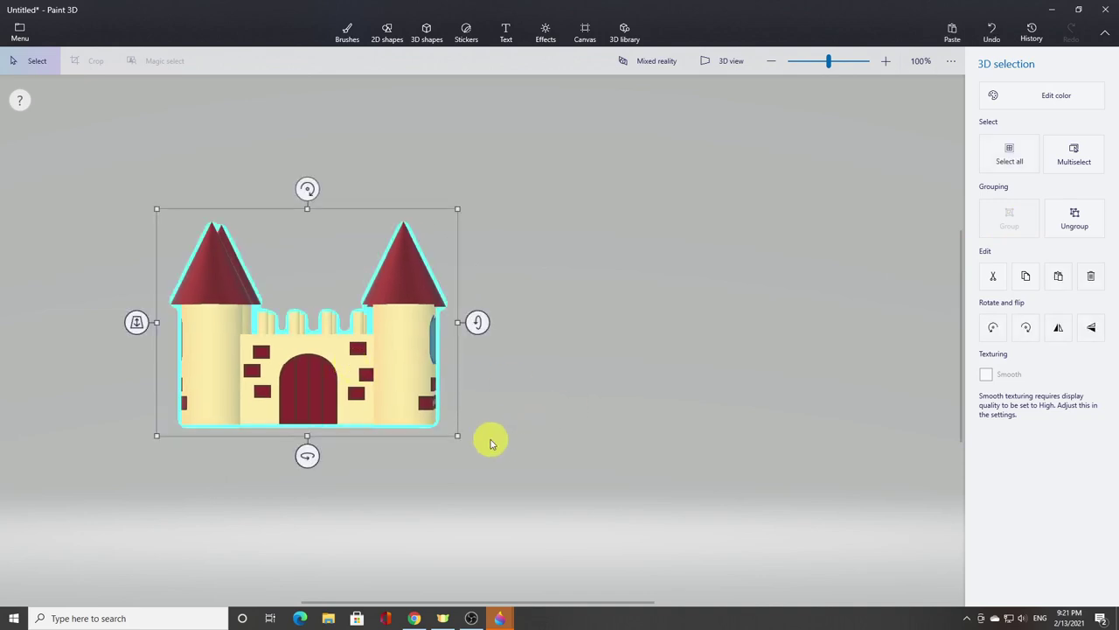
- Check the castle from several angles in 3D view and shift it farther back in the scene
click(565, 434)
click(724, 63)
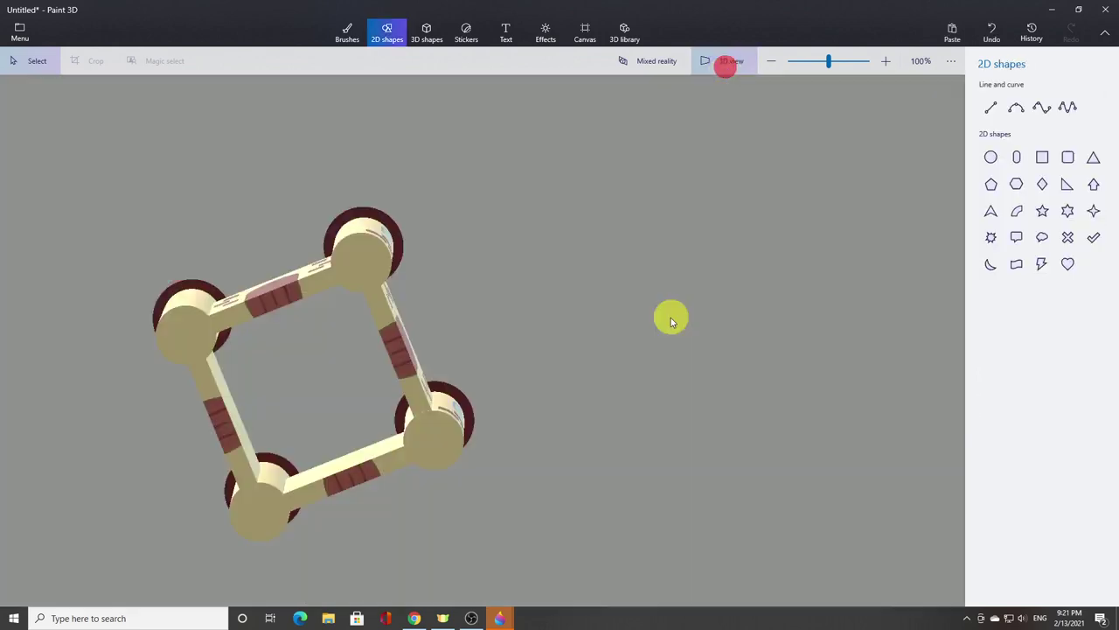
mouse_move(654, 358)
mouse_down()
mouse_move(524, 465)
mouse_move(337, 517)
mouse_move(130, 418)
mouse_move(117, 357)
mouse_move(188, 357)
mouse_move(387, 480)
mouse_move(420, 452)
mouse_move(464, 363)
mouse_move(676, 371)
mouse_move(710, 405)
mouse_move(449, 290)
mouse_move(237, 397)
mouse_move(259, 473)
mouse_up()
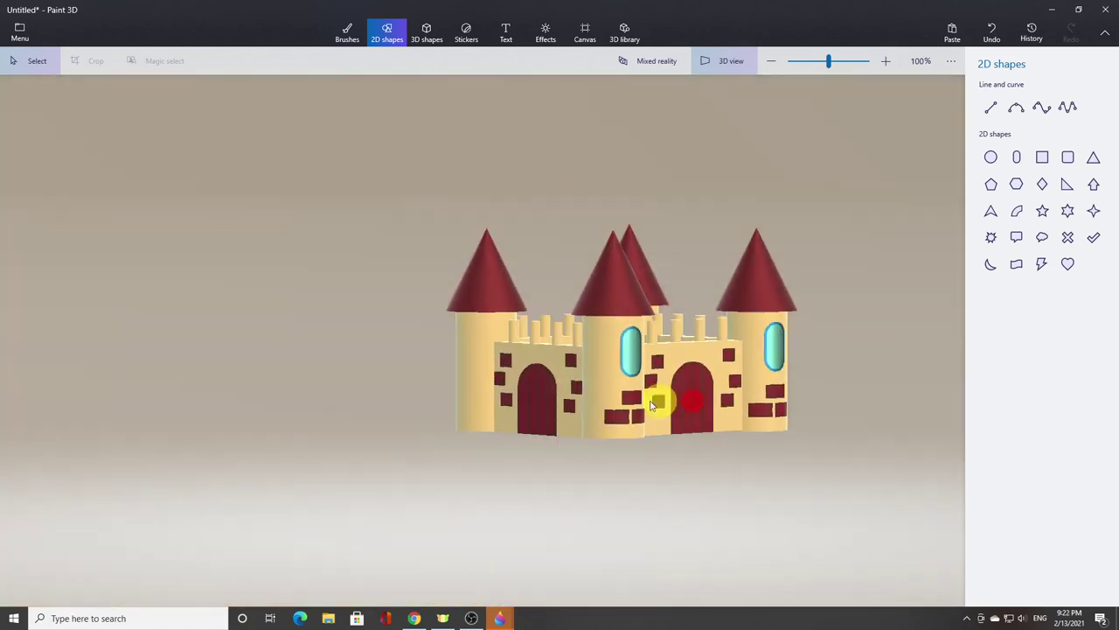
click(693, 380)
drag(693, 380, 381, 369)
click(726, 64)
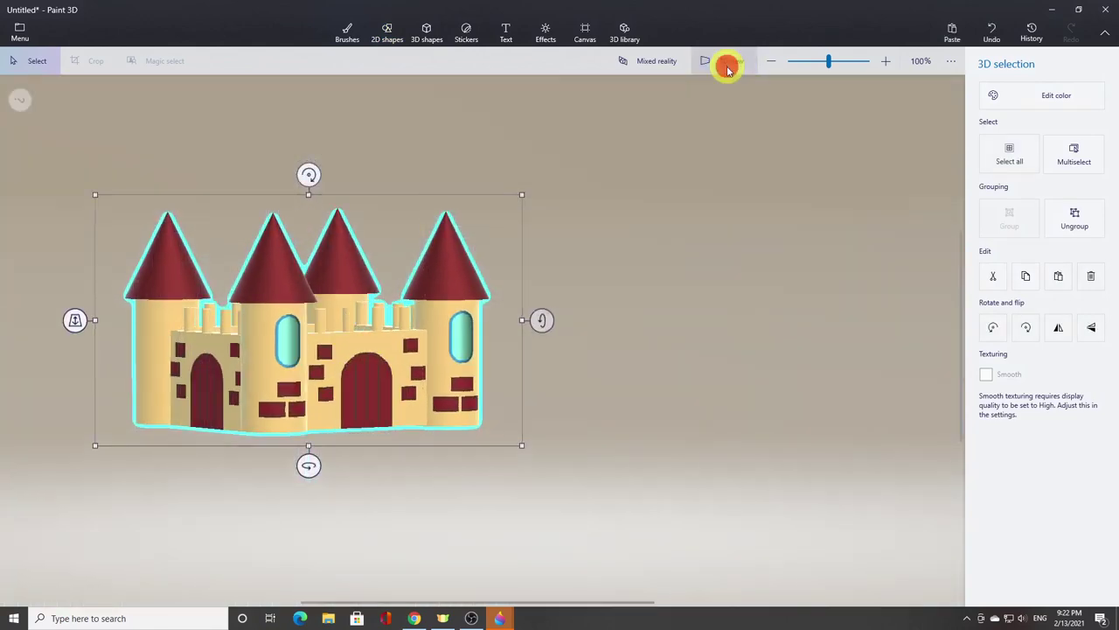
click(651, 322)
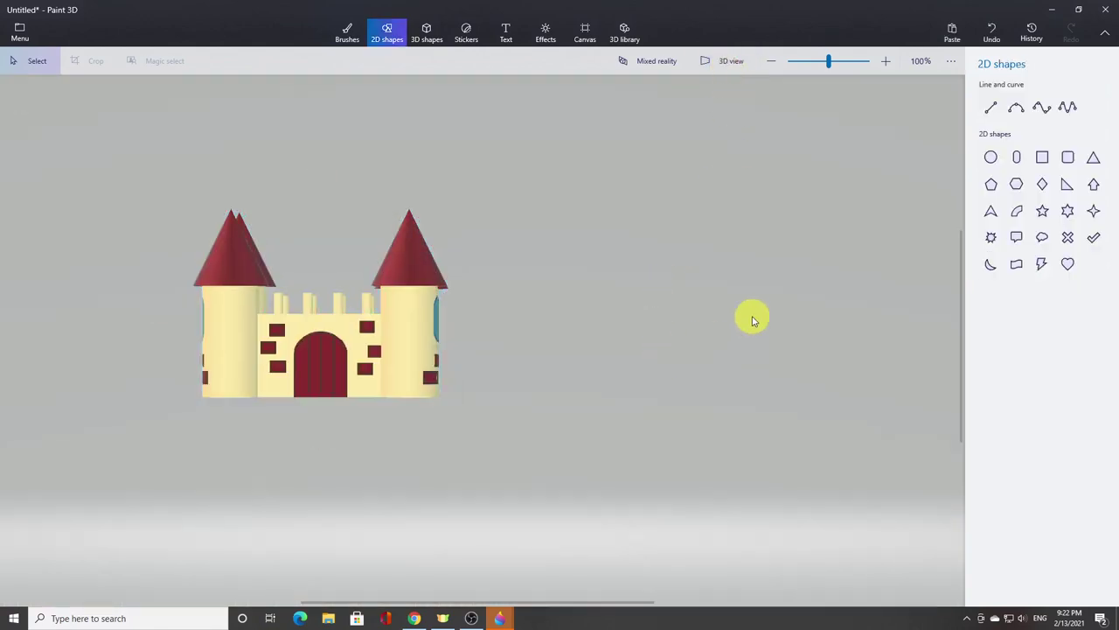
- Draw a closed ten-sided, matte pale yellow shape with the Sharp edge 3D doodle in the empty space right of the castle
click(428, 35)
click(1042, 141)
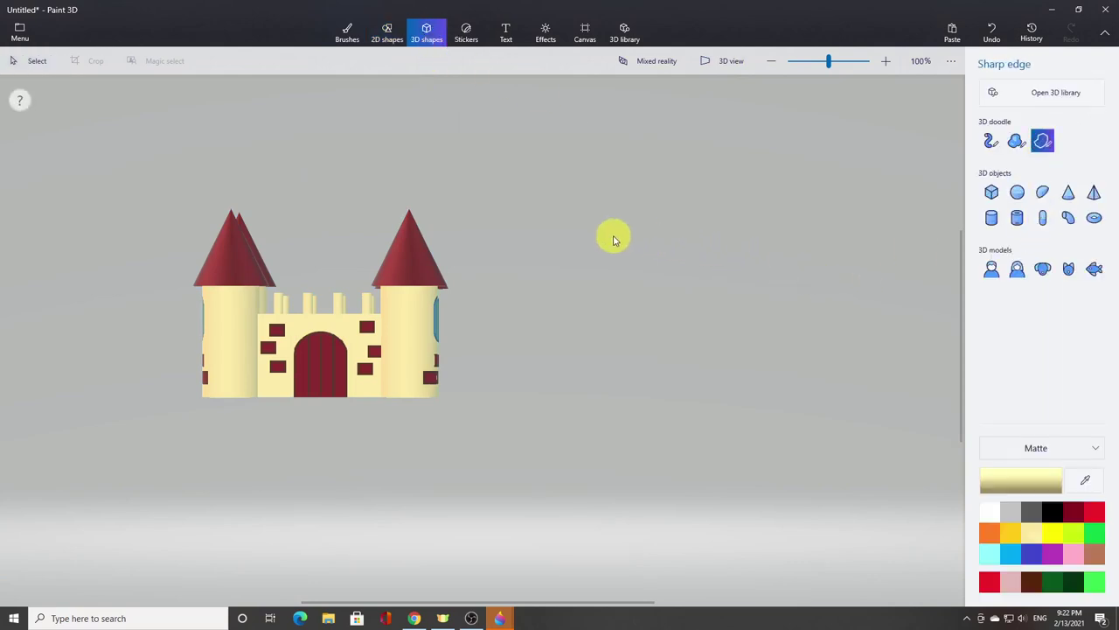
click(655, 189)
click(729, 180)
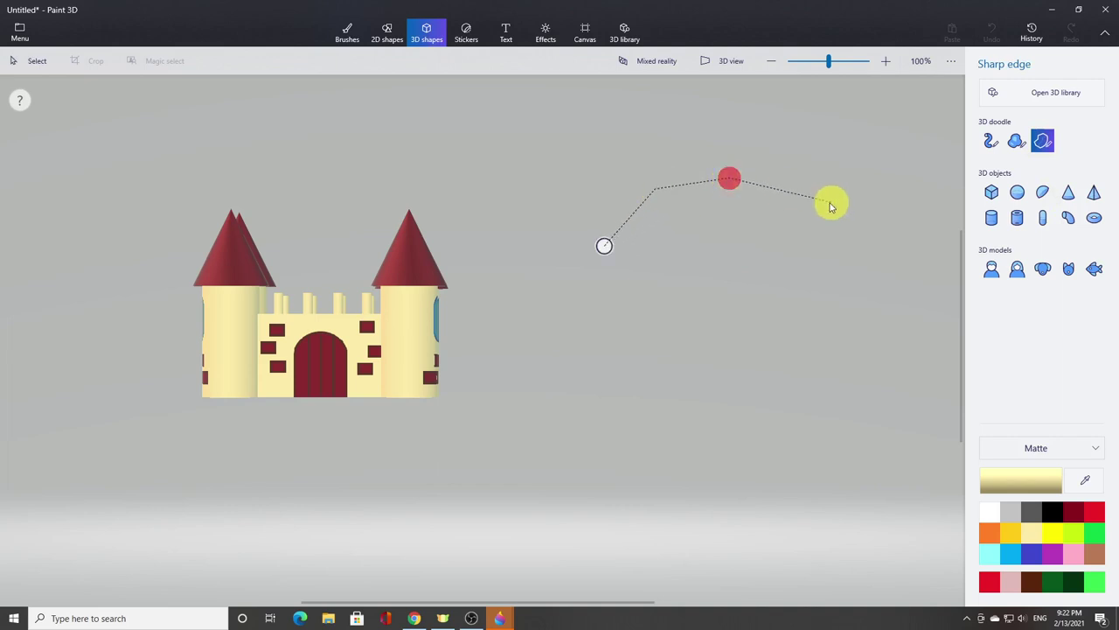
click(821, 204)
click(846, 258)
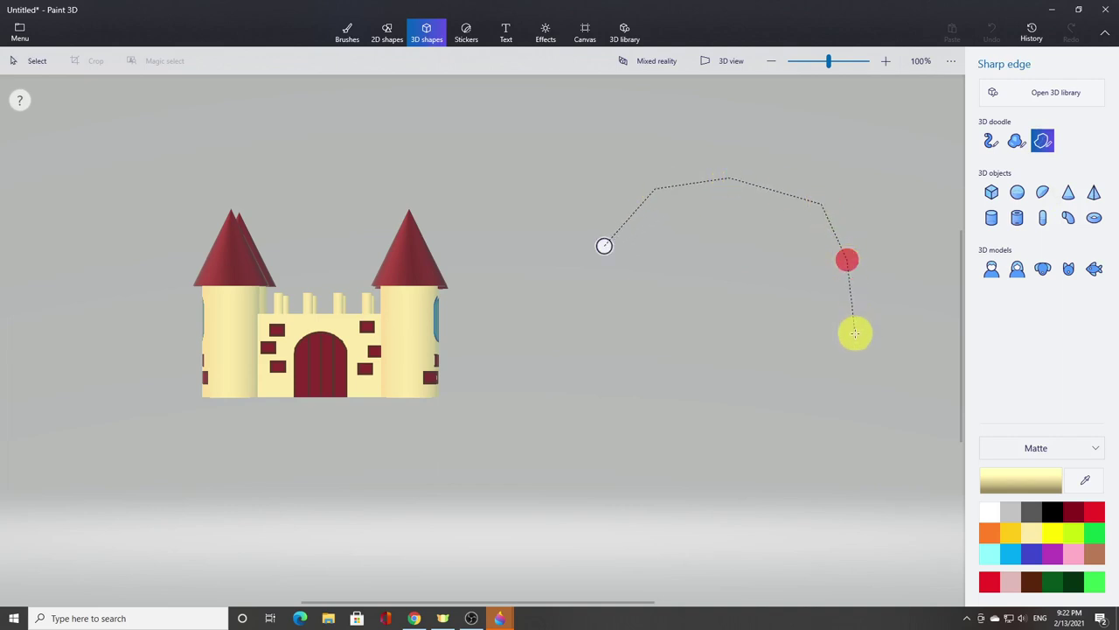
click(843, 331)
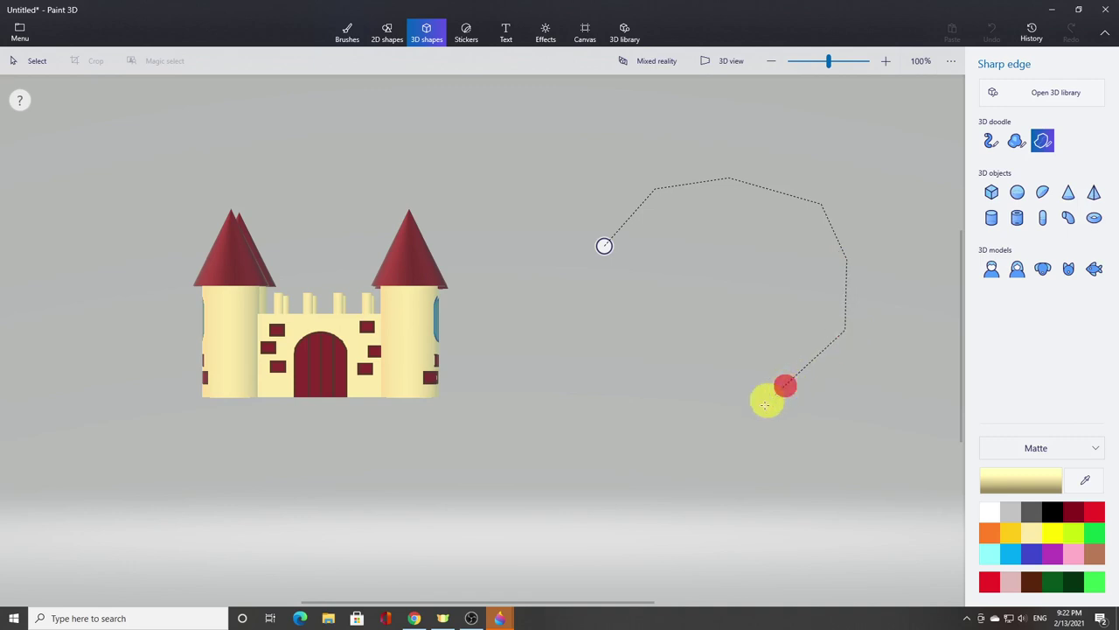
click(686, 410)
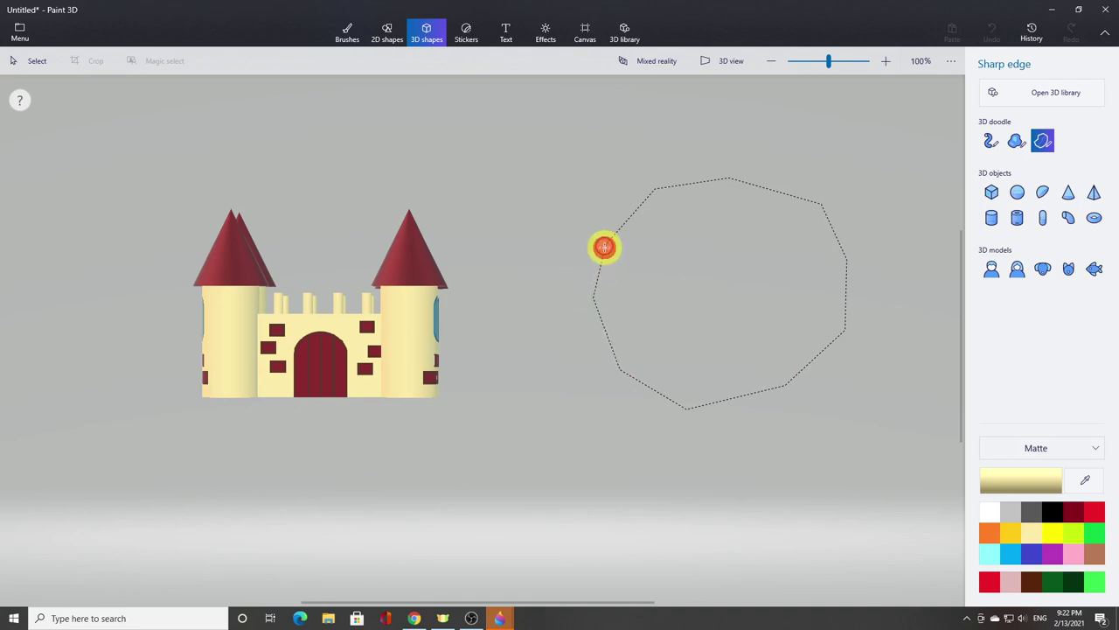
click(604, 247)
- Turn the ten-sided shape edge-on around the x-axis, reduce its thickness, and rotate it back to face the front
drag(883, 296, 865, 180)
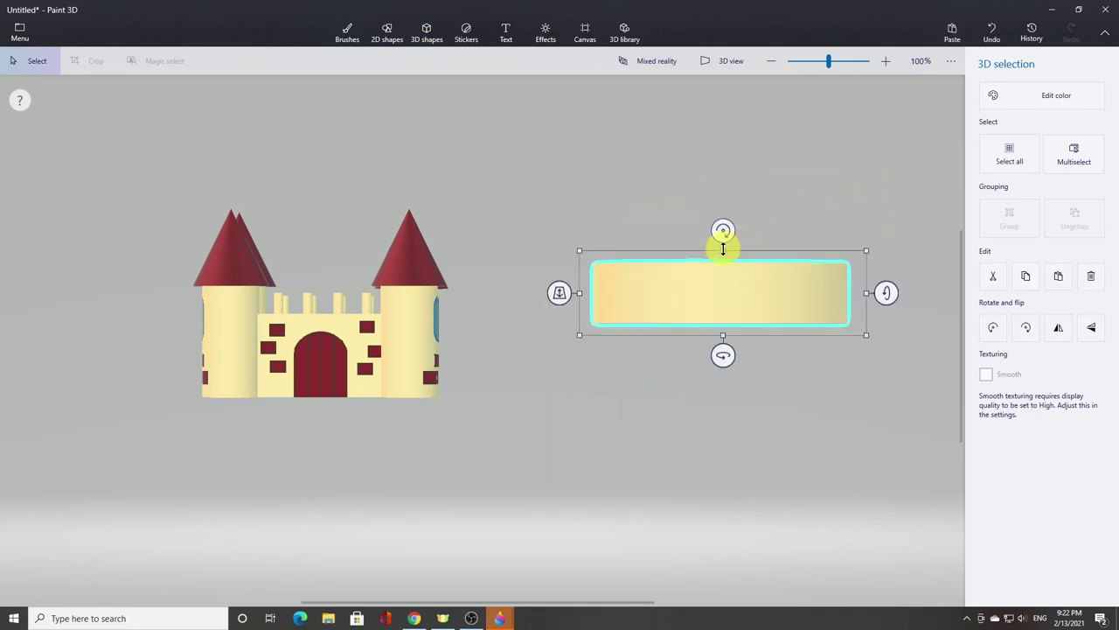
drag(723, 249, 724, 287)
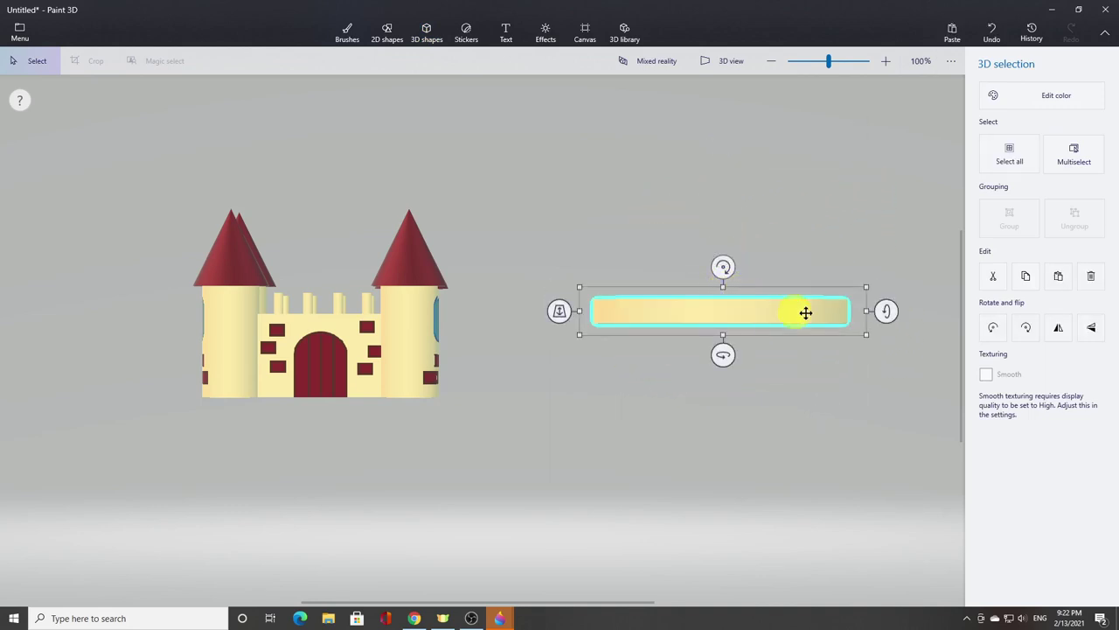
drag(888, 312, 884, 370)
click(829, 487)
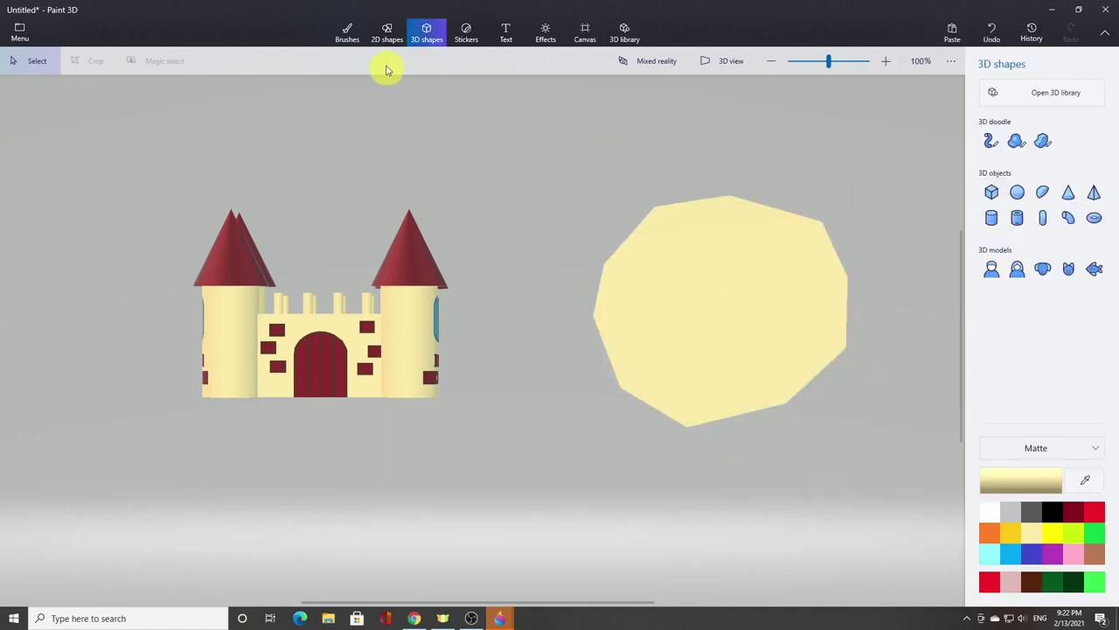
- Cover the ten-sided shape's face with the Bark texture sticker and rotate the shape -90° around the x-axis
click(468, 39)
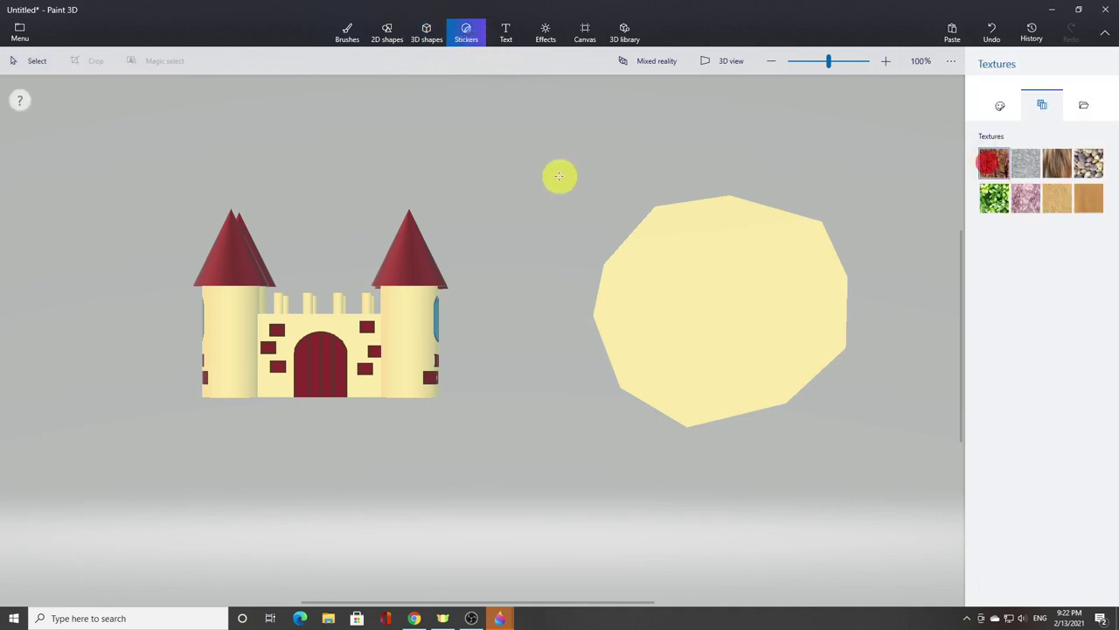
drag(529, 145, 903, 439)
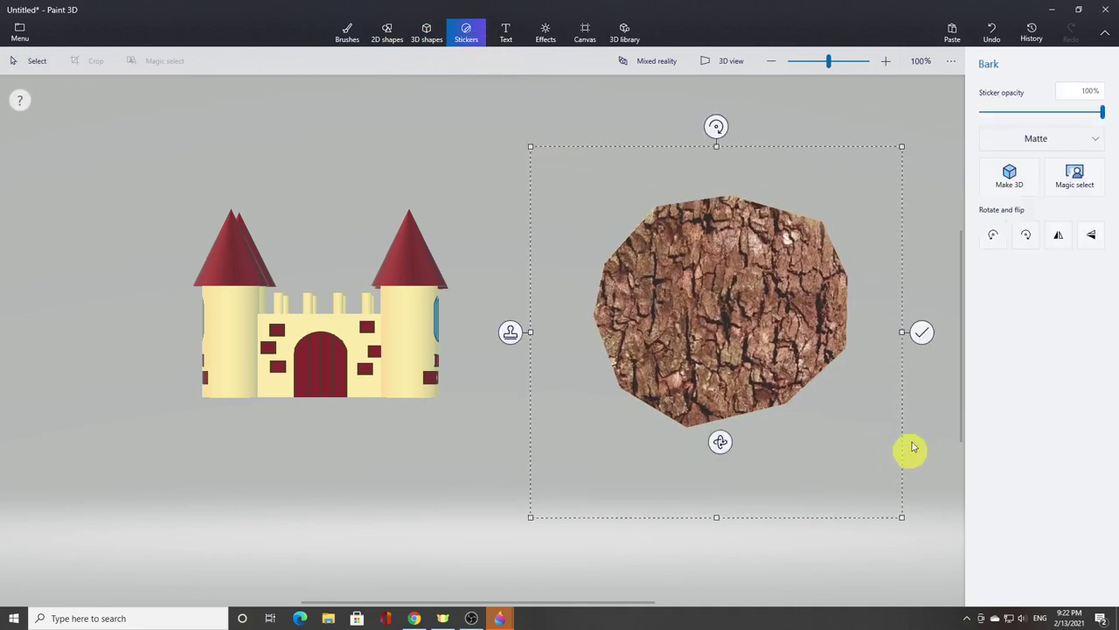
click(923, 333)
click(771, 304)
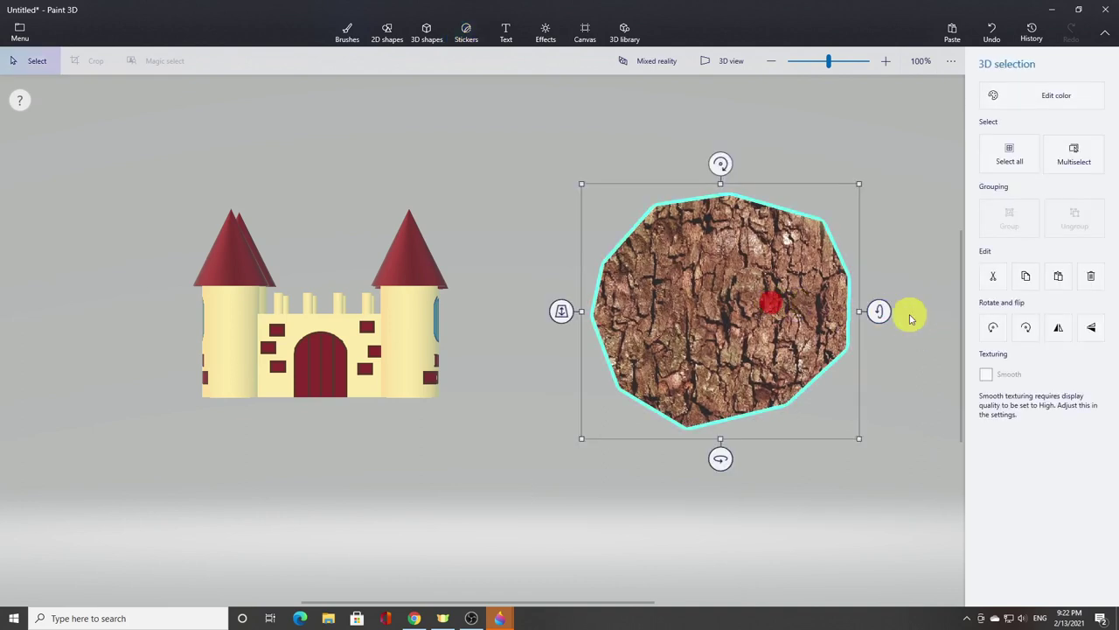
drag(880, 313, 872, 195)
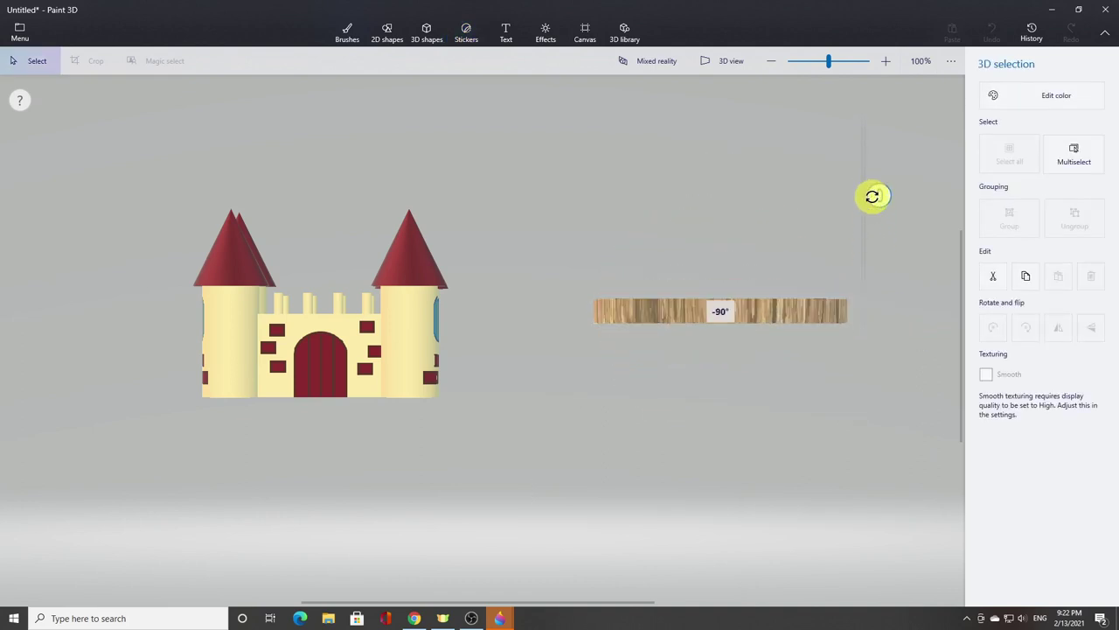
- Rotate the ten-sided shape to expose its plain pale yellow face and cover that face with the Bark texture sticker
drag(890, 313, 891, 258)
click(857, 498)
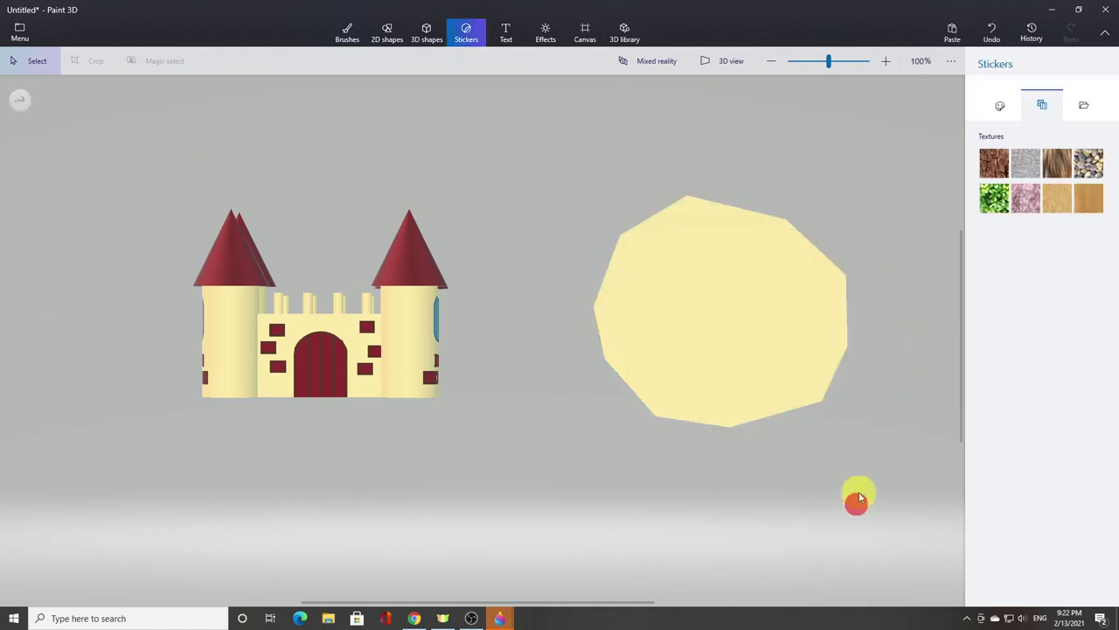
click(995, 158)
drag(510, 133, 896, 443)
click(914, 320)
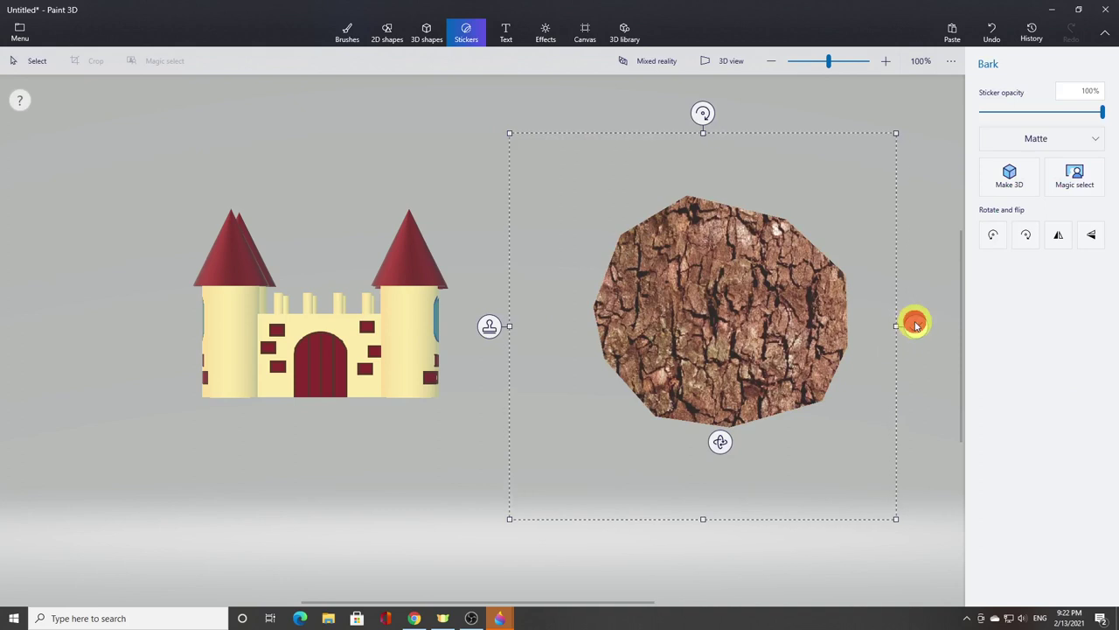
- Tip the bark-covered shape flat around the x-axis and move it beneath the castle as a base
click(775, 279)
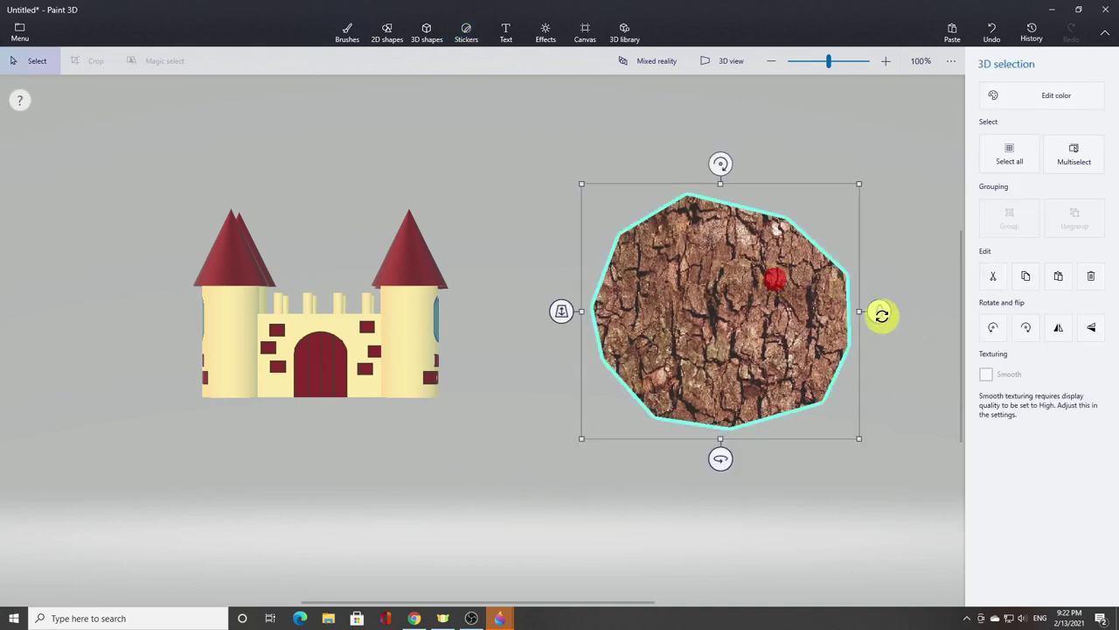
drag(883, 311, 877, 429)
drag(781, 320, 375, 412)
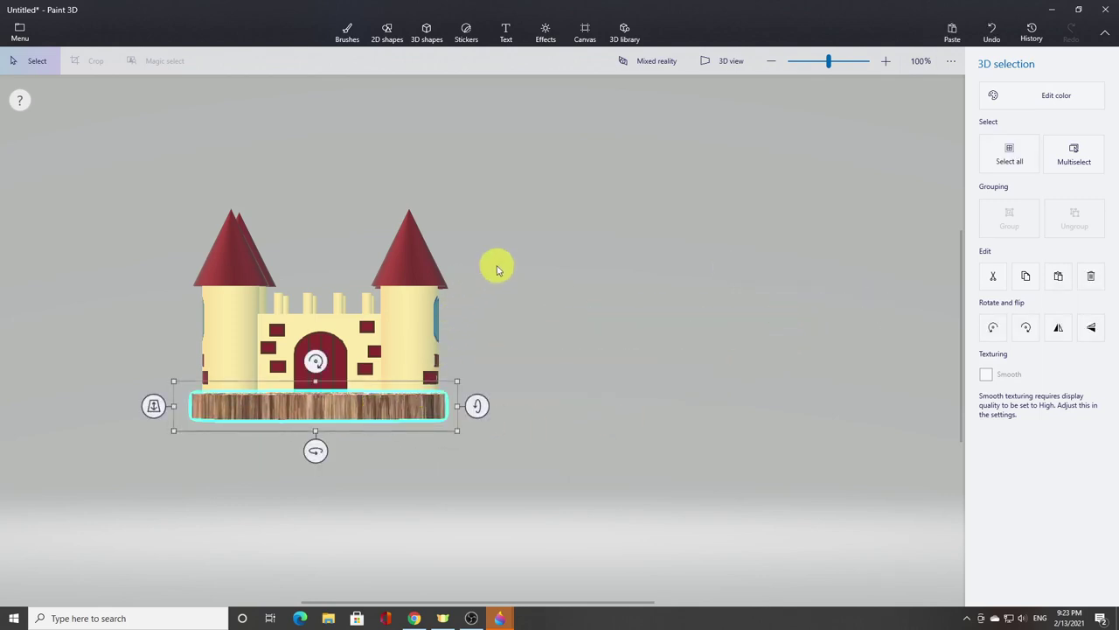
- Rotate the castle and bark base together to show them from above, and bring the castle and base together so they overlap
drag(87, 140, 542, 497)
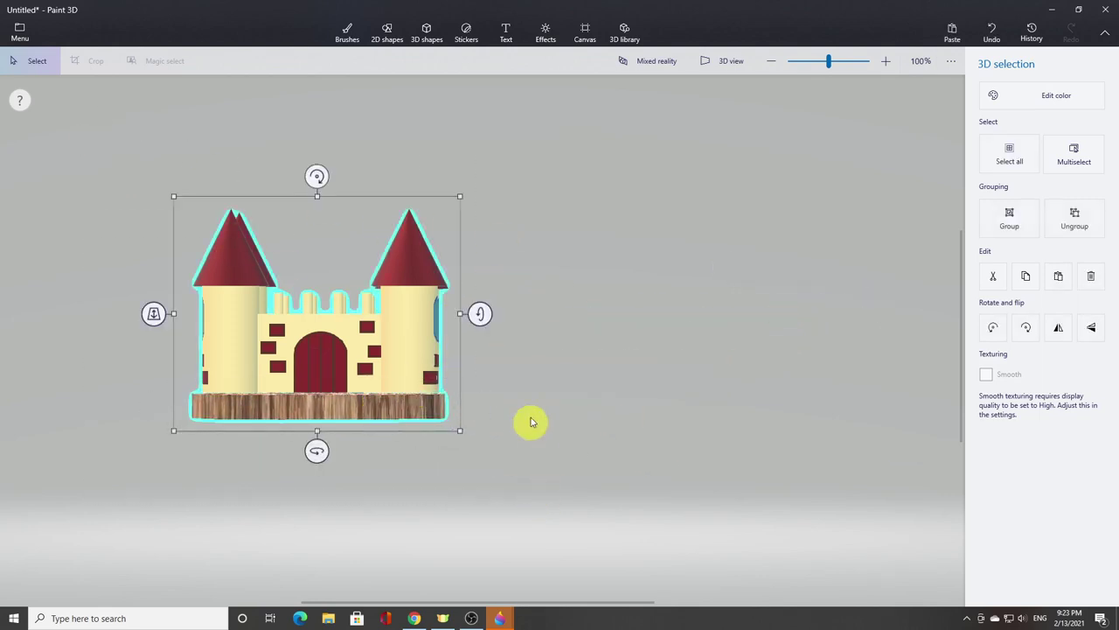
drag(484, 317, 474, 488)
click(362, 507)
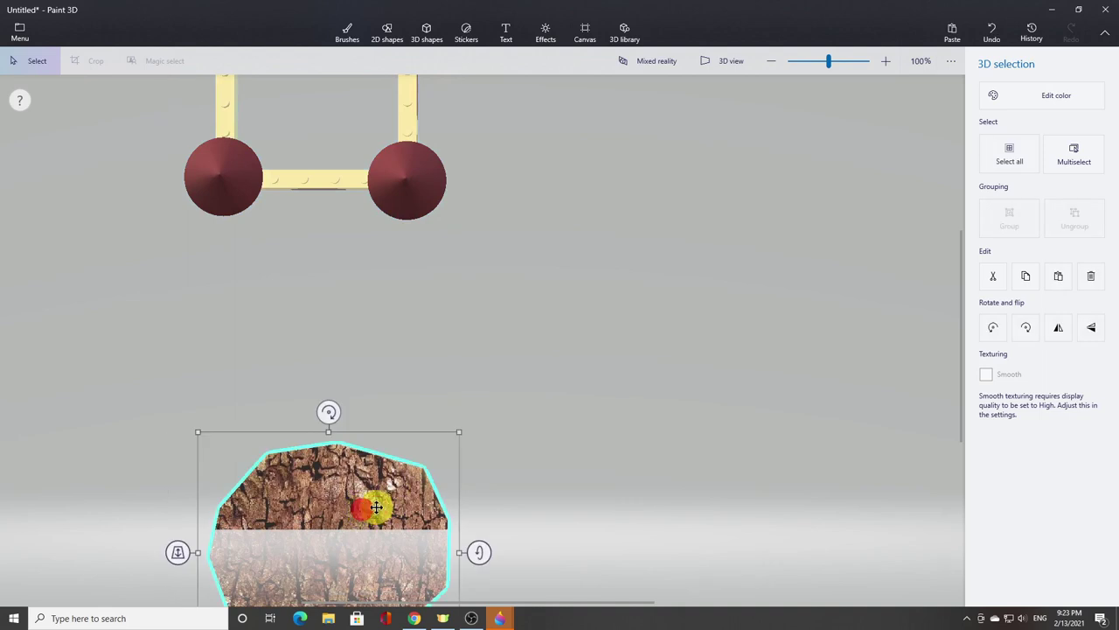
drag(376, 508, 395, 328)
click(409, 188)
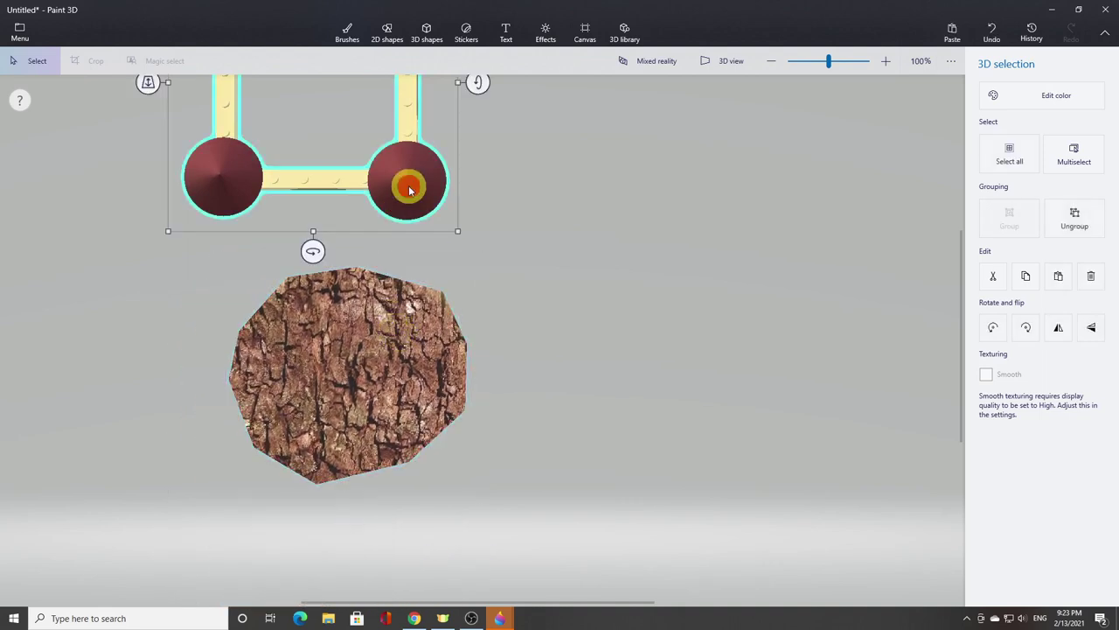
drag(410, 182, 440, 457)
- Enlarge the bark base and center it under the castle so it extends beyond all four towers
click(375, 376)
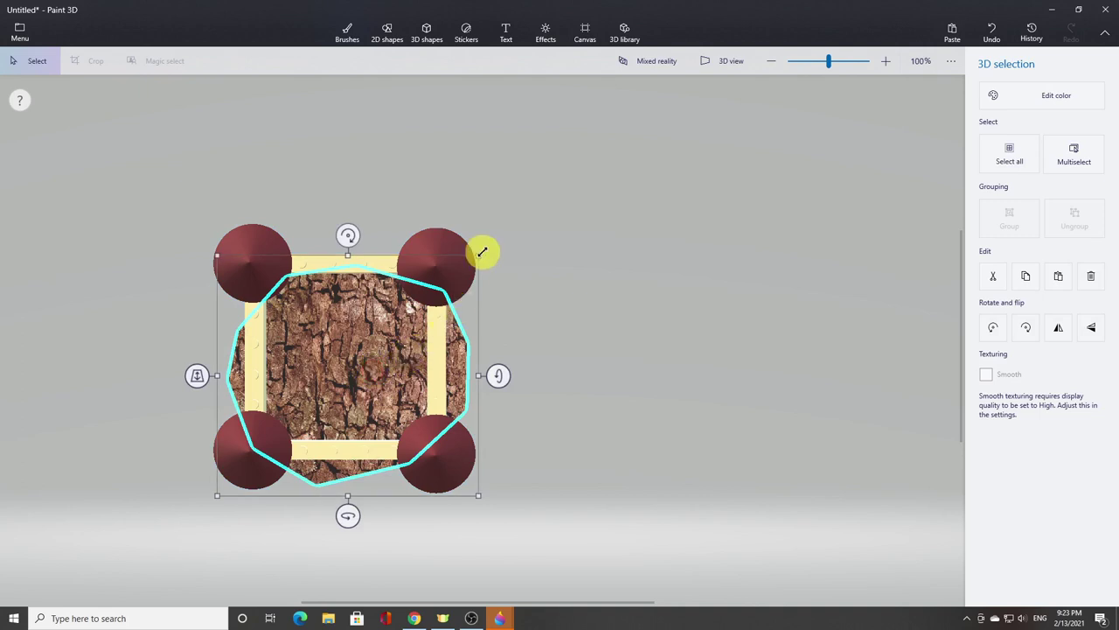
drag(482, 253, 599, 195)
click(517, 349)
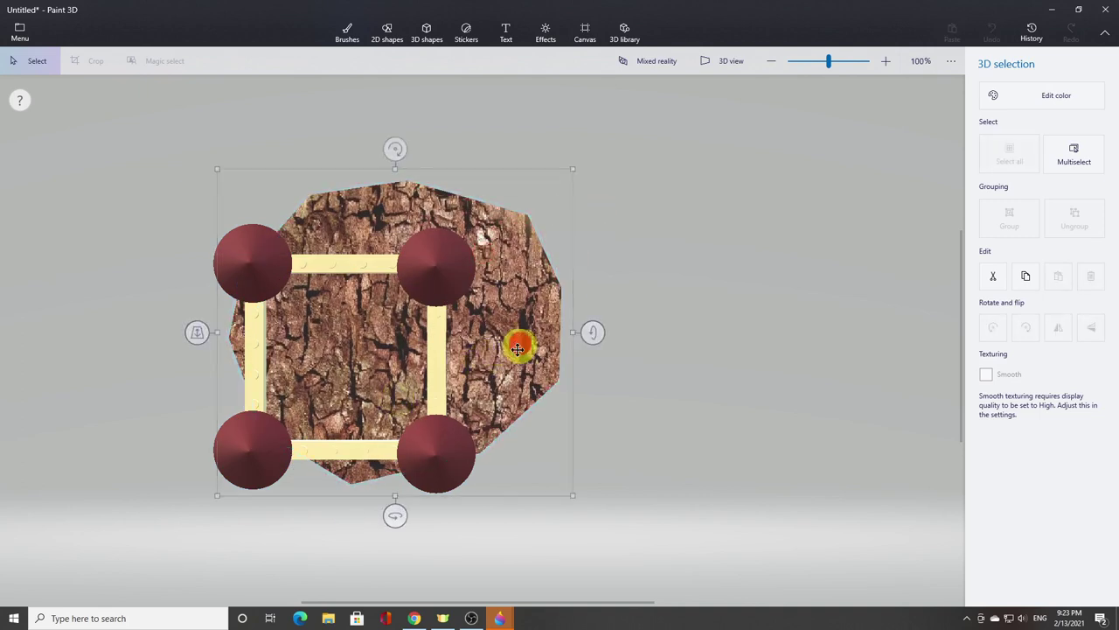
drag(517, 348, 470, 368)
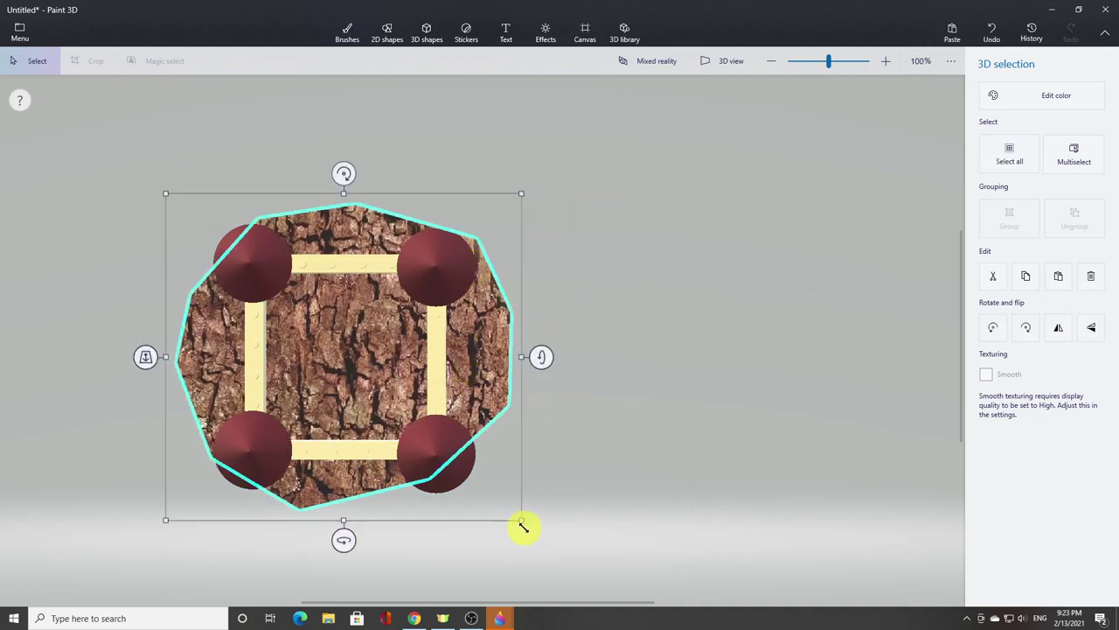
drag(522, 522, 538, 547)
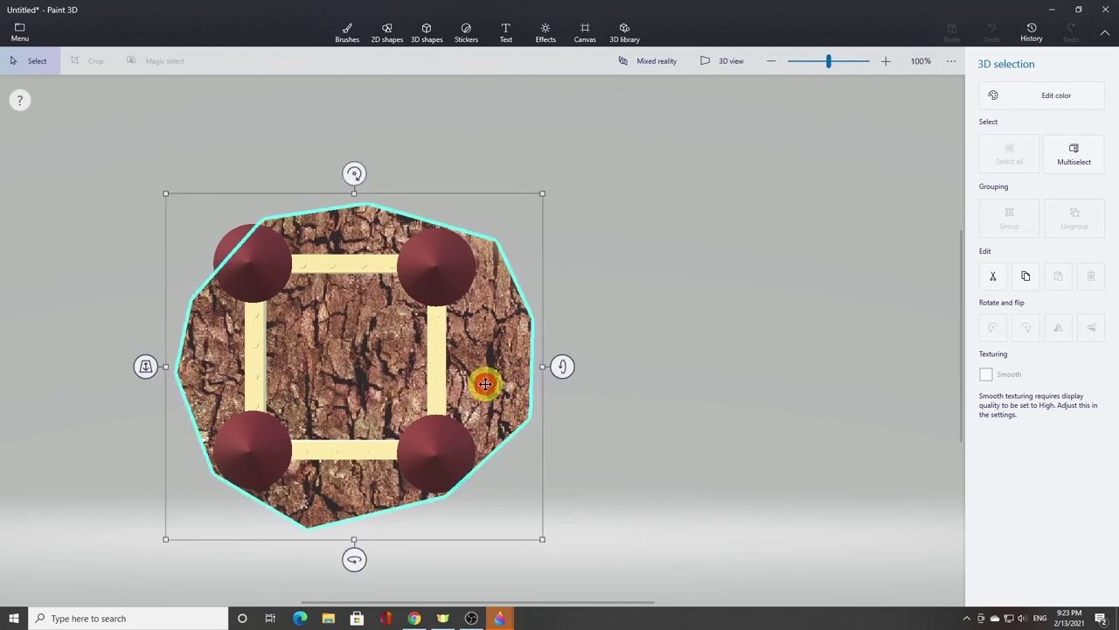
mouse_move(482, 382)
mouse_down()
mouse_move(464, 382)
mouse_move(477, 397)
mouse_up()
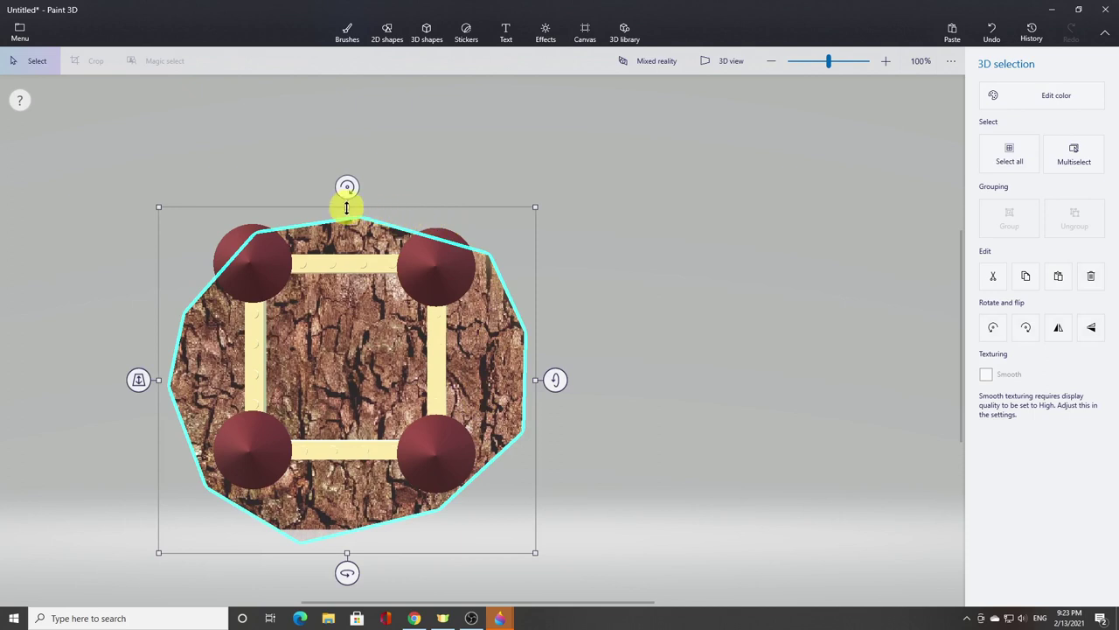
mouse_move(149, 208)
mouse_down()
mouse_move(145, 172)
mouse_move(153, 188)
mouse_up()
drag(324, 357, 337, 358)
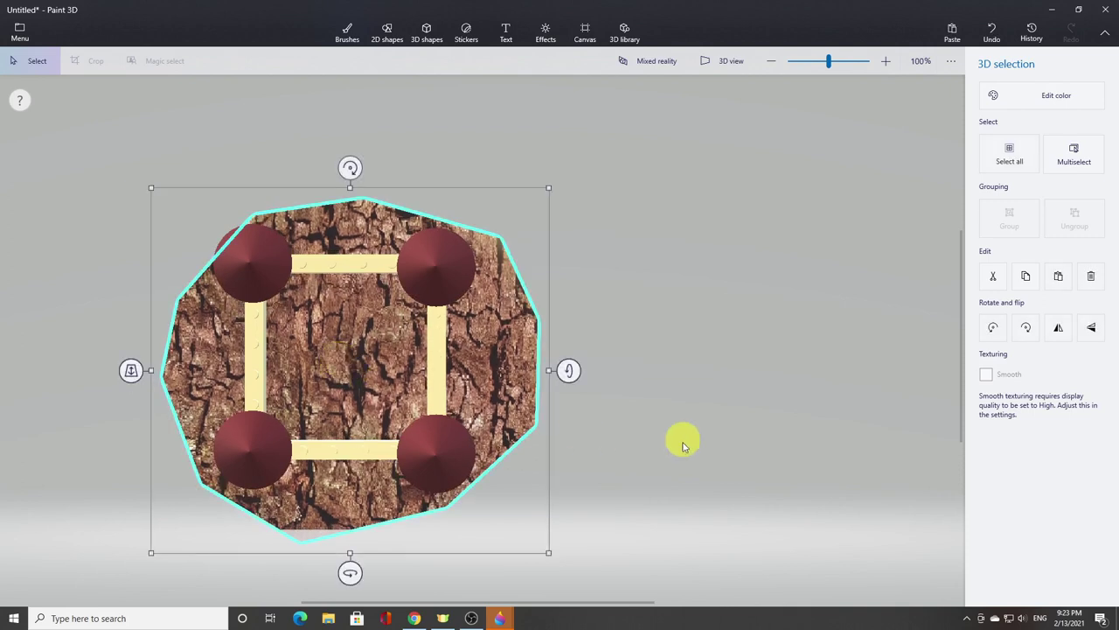
click(750, 469)
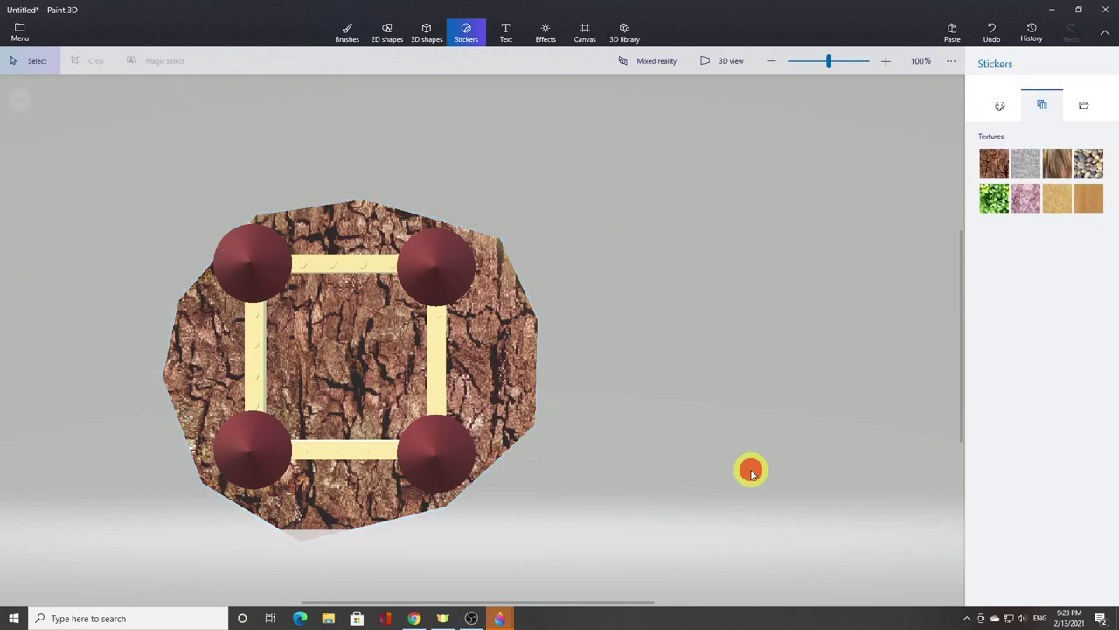
click(365, 374)
drag(148, 185, 139, 172)
click(708, 413)
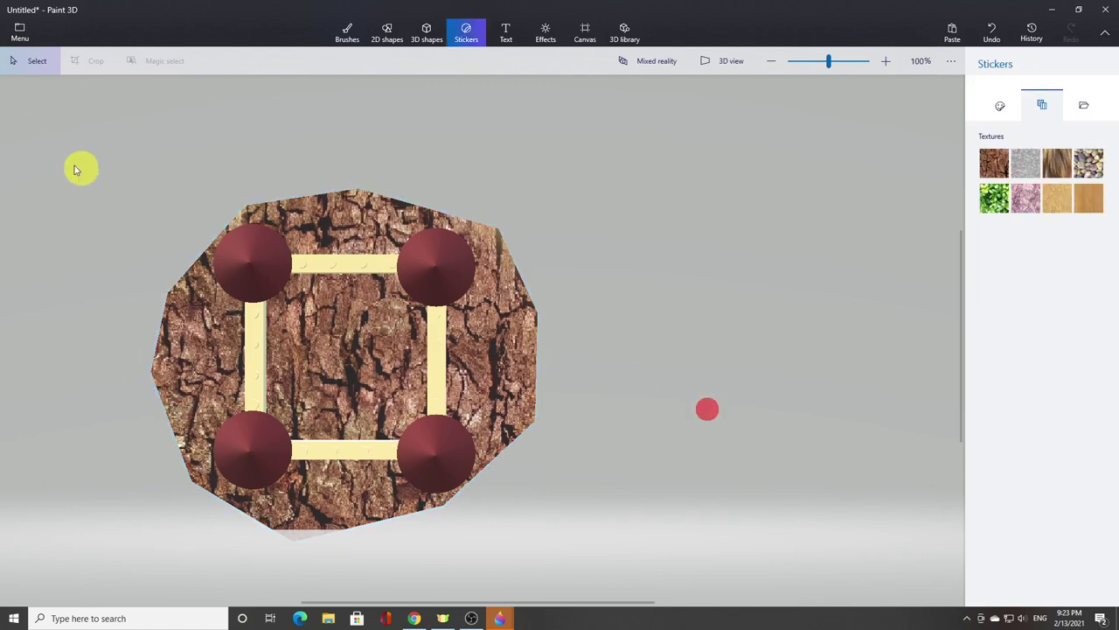
- Rotate the castle and bark base together back upright to face the front, and group them
drag(57, 132, 647, 544)
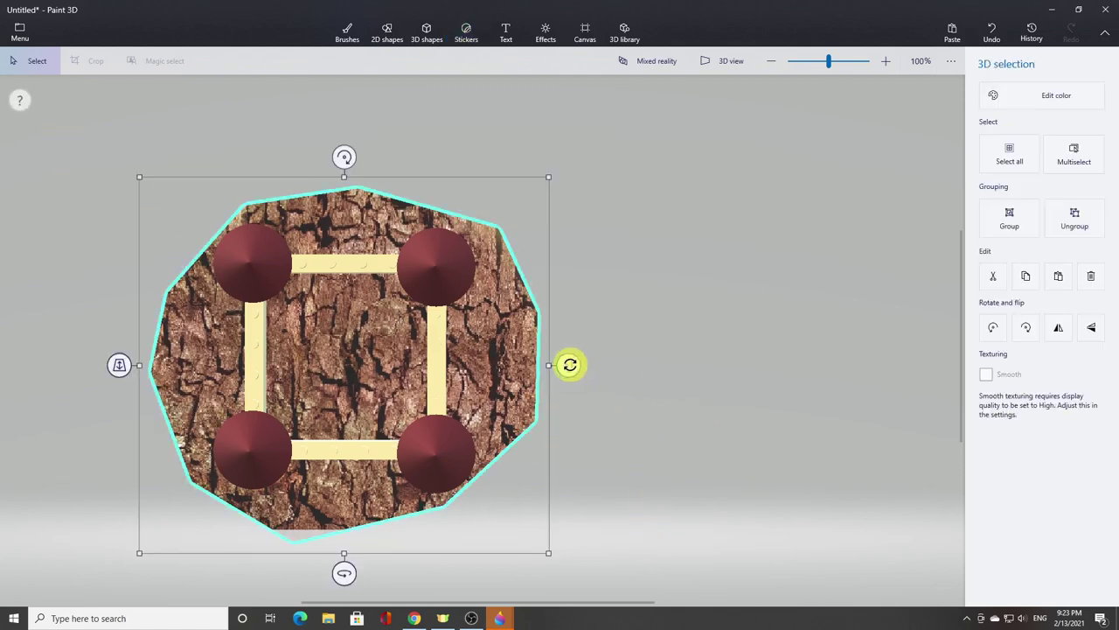
drag(570, 364, 619, 194)
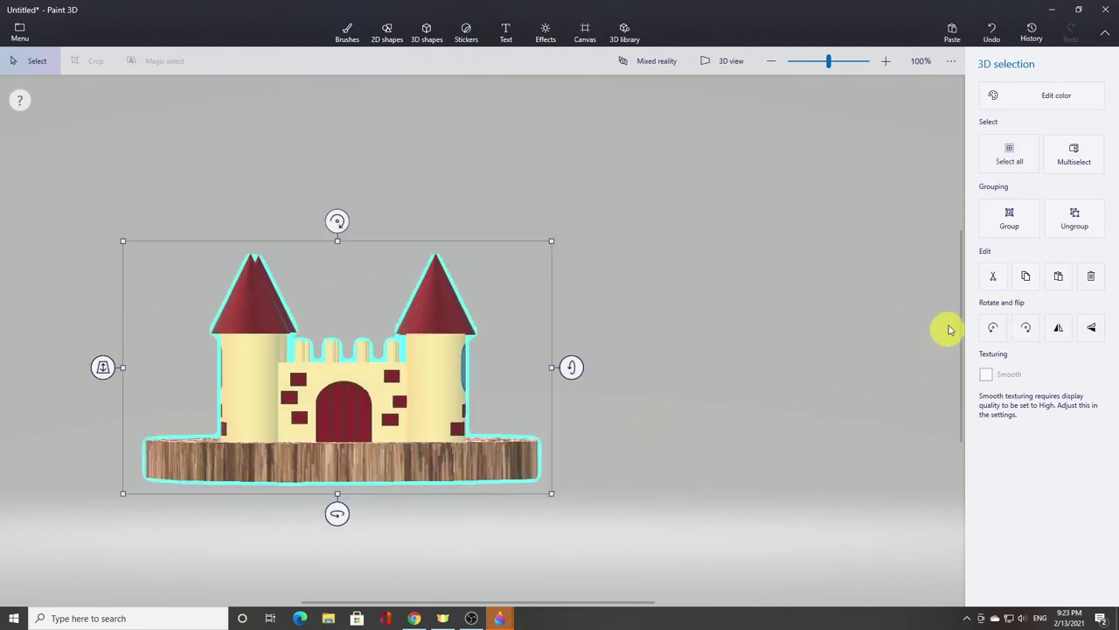
click(1010, 217)
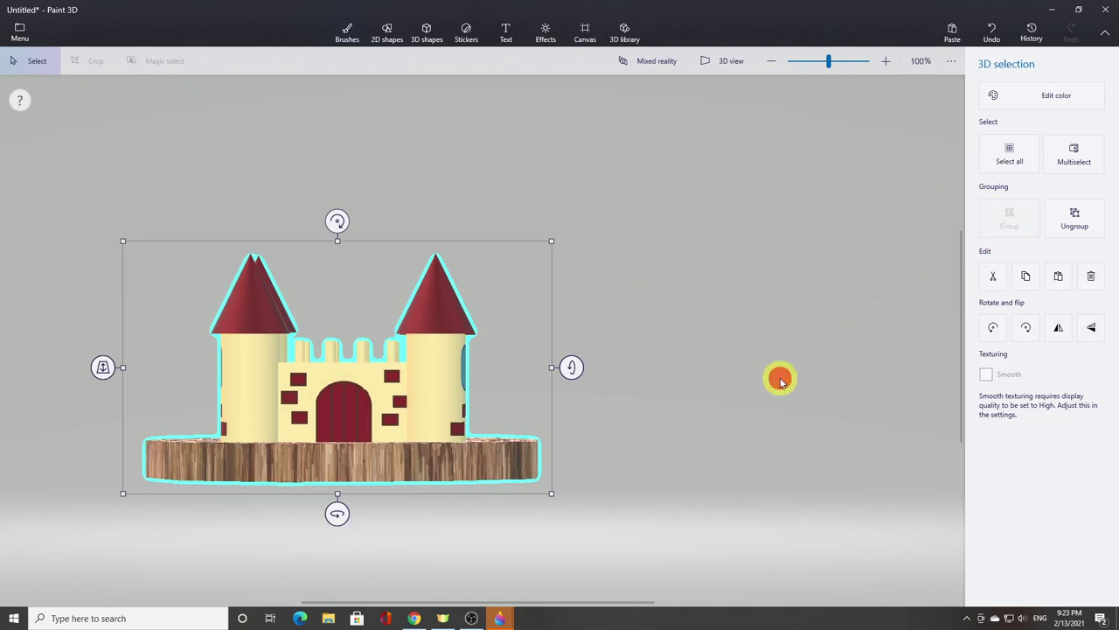
click(781, 383)
- Insert the potted fig tree model from the Flowers and Plants collection of the 3D library
click(625, 33)
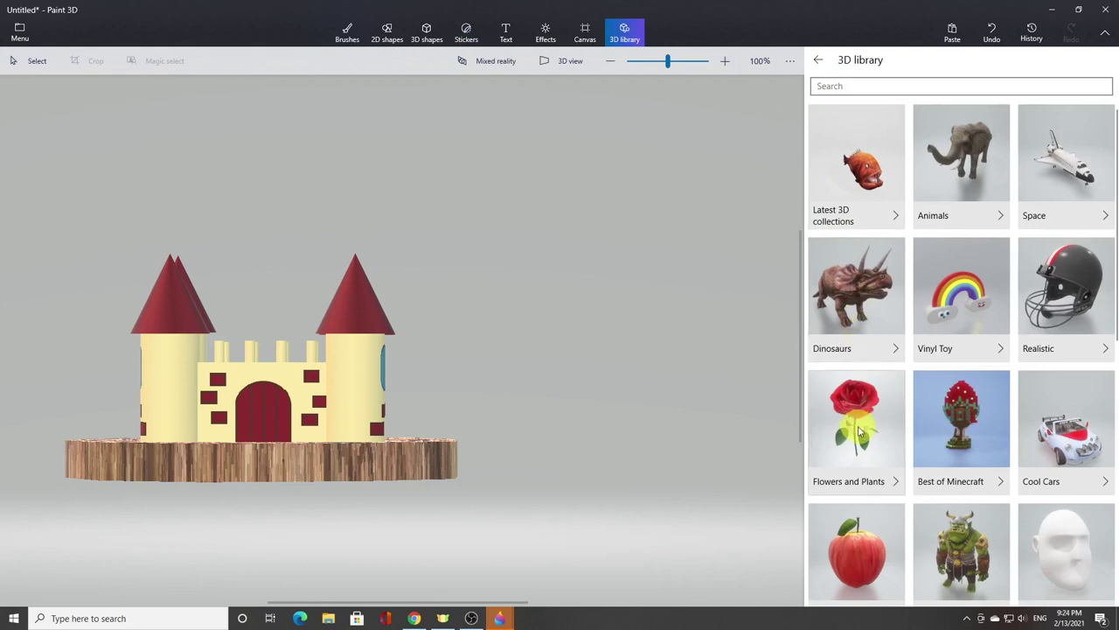
click(860, 431)
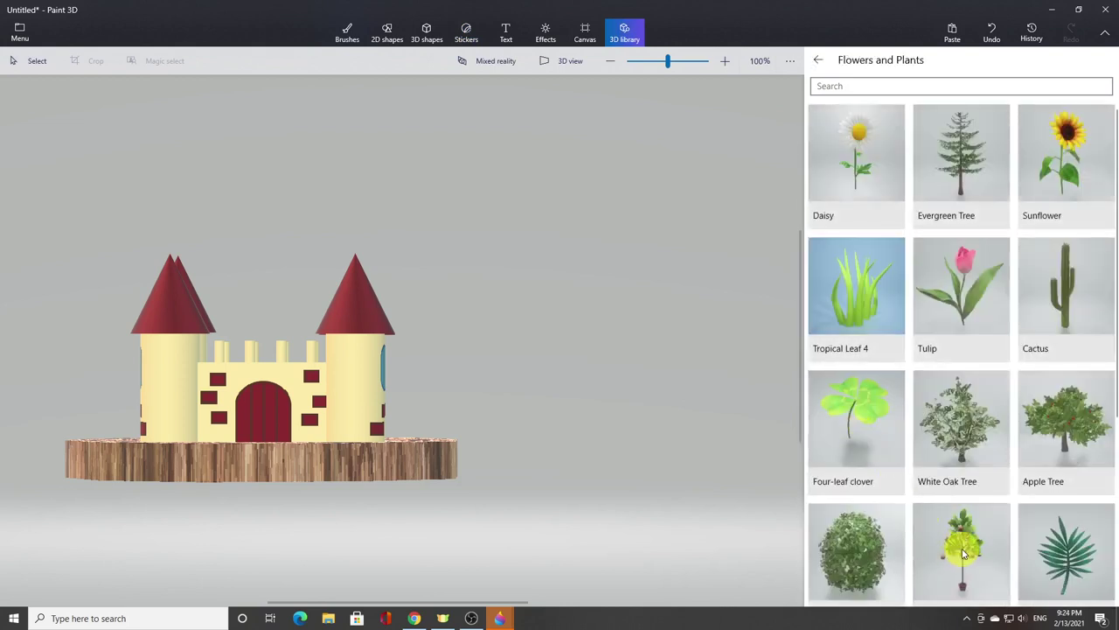
click(963, 553)
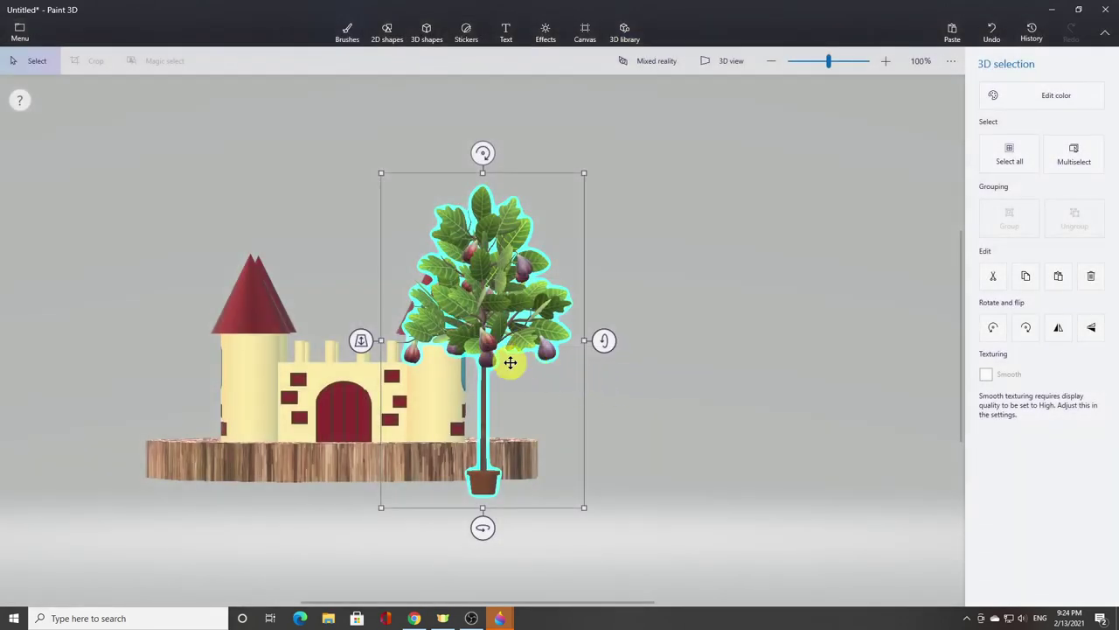
- Move the tree over the castle's middle, reduce its height, and push it back behind the front gate wall
drag(498, 332, 365, 289)
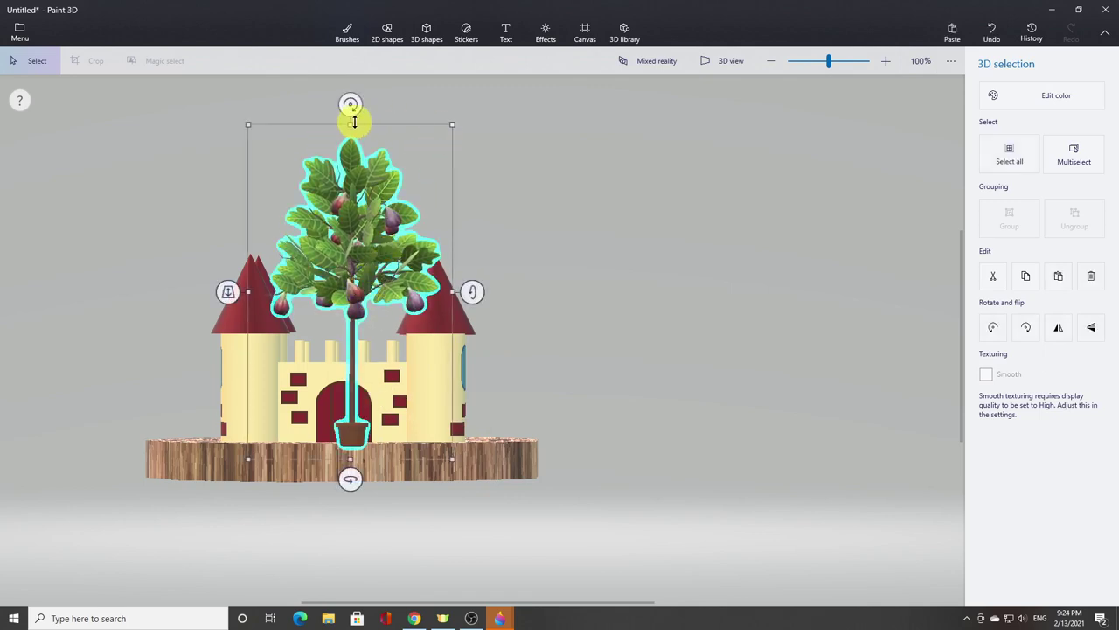
drag(354, 122, 354, 185)
right_drag(230, 320, 352, 187)
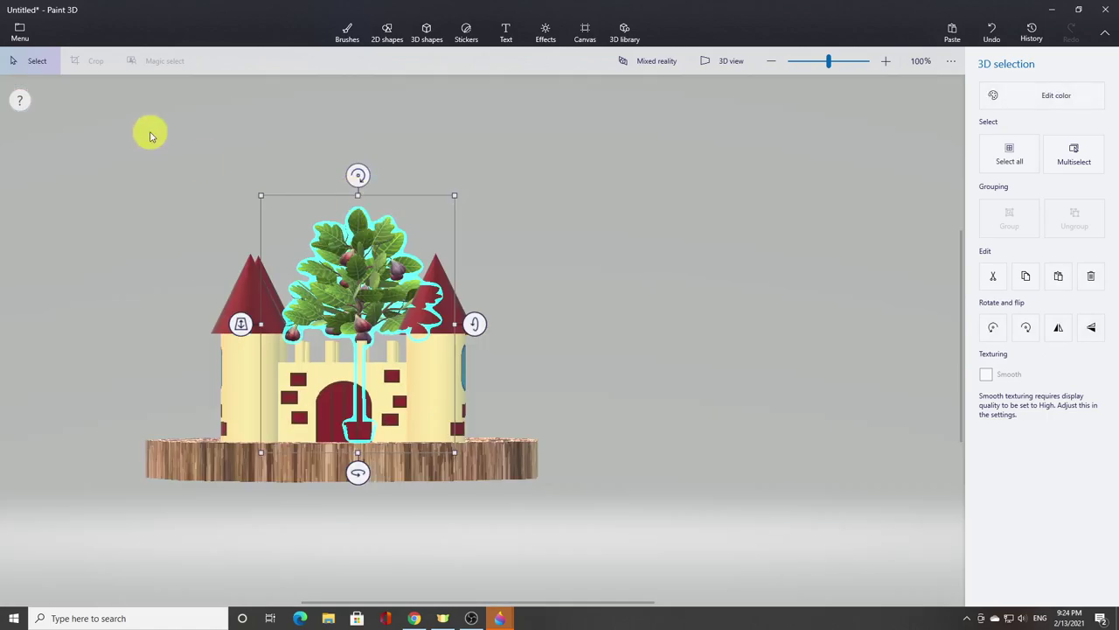
- Rotate the whole scene to show it from above, then center the tree in the courtyard and enlarge it to fill the space between the walls
drag(109, 121, 642, 532)
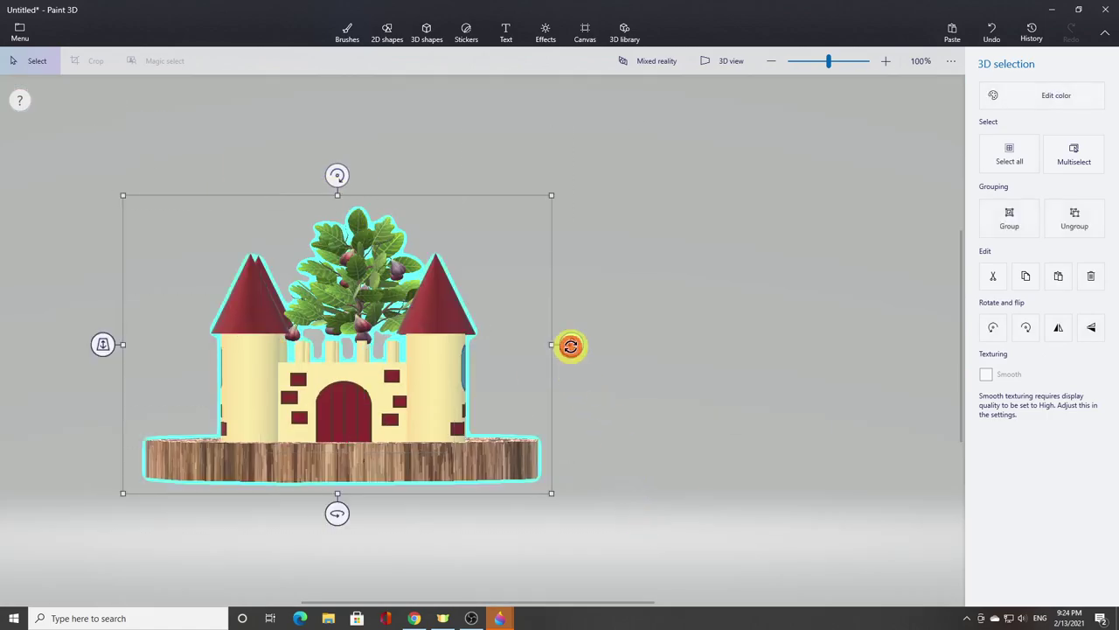
drag(569, 342, 549, 482)
click(353, 338)
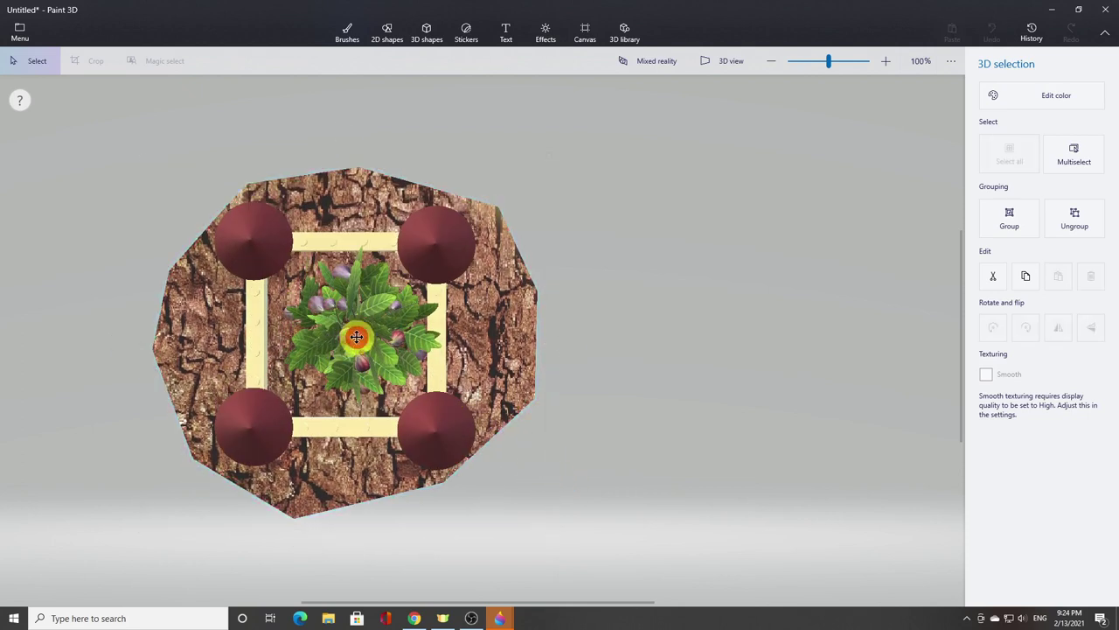
drag(353, 338, 342, 339)
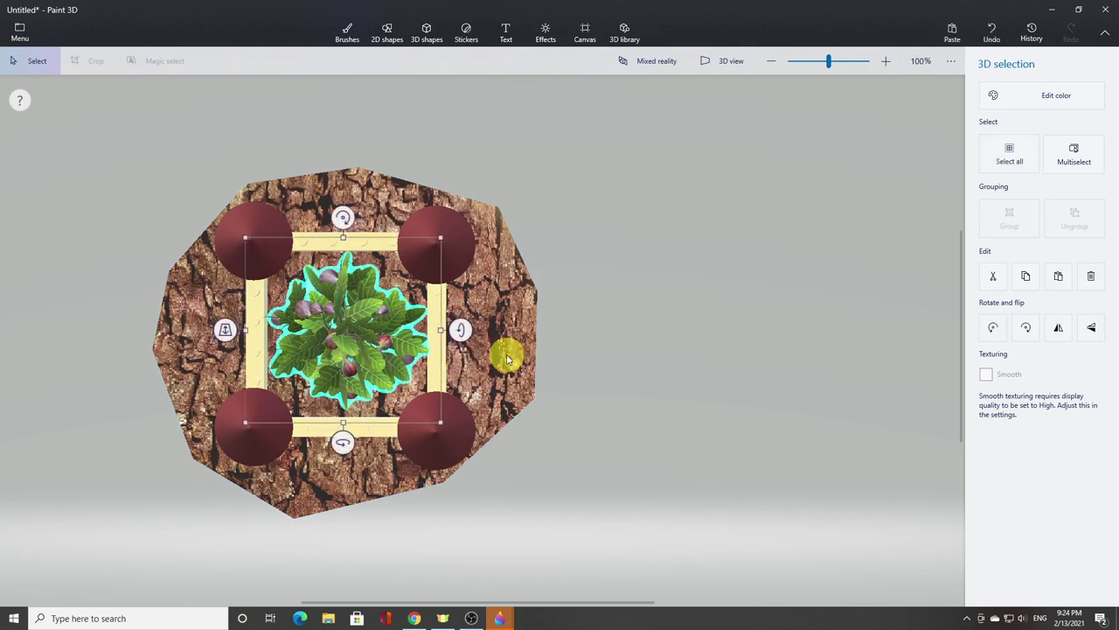
drag(438, 241, 464, 216)
drag(244, 423, 230, 435)
drag(382, 341, 377, 344)
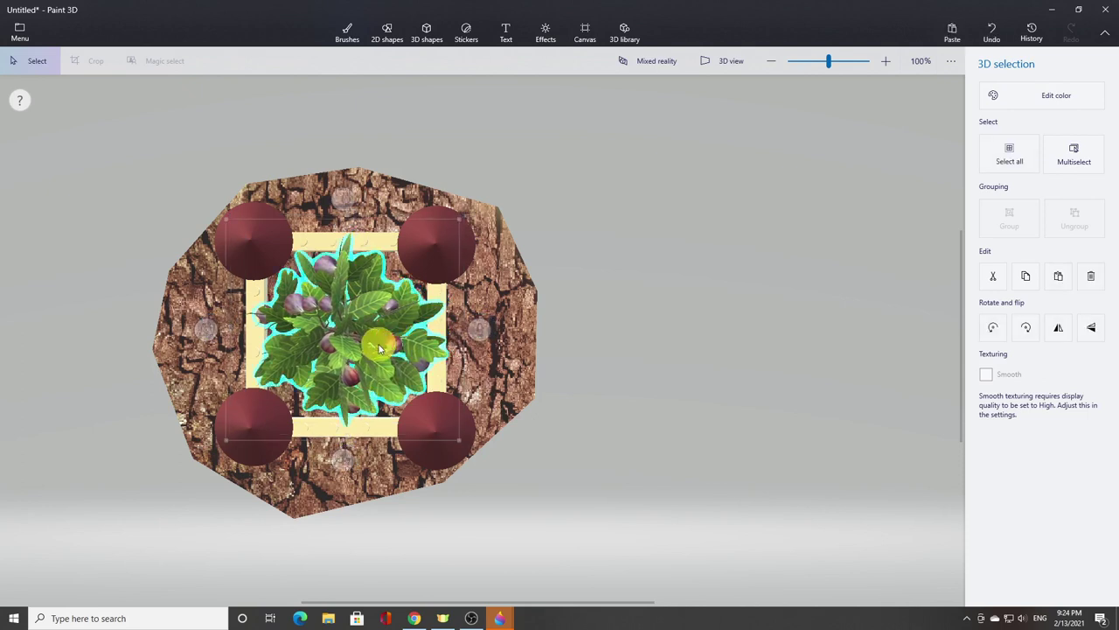
click(618, 391)
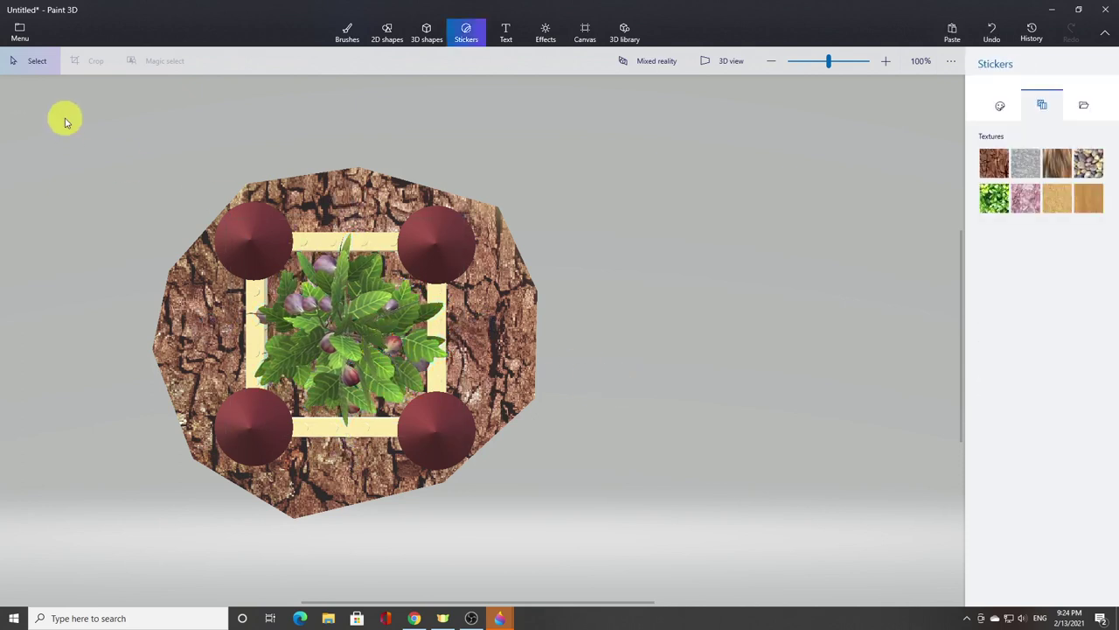
- Rotate the whole model back upright and shorten the tree from its bottom so the pot stays above the base's underside
drag(65, 117, 623, 518)
drag(569, 342, 614, 164)
click(358, 482)
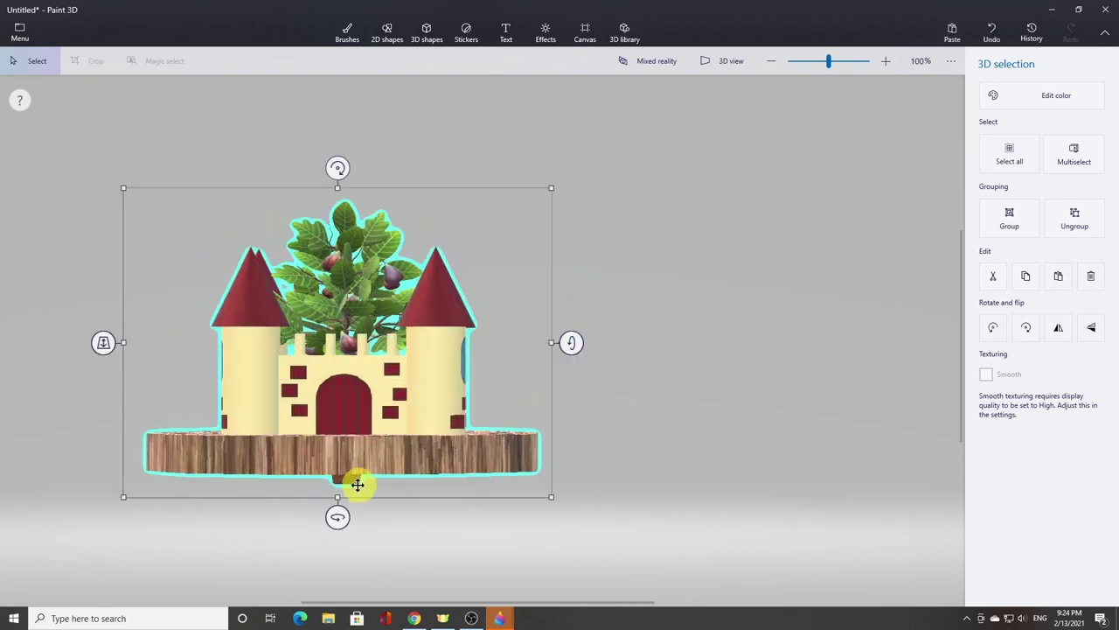
click(344, 487)
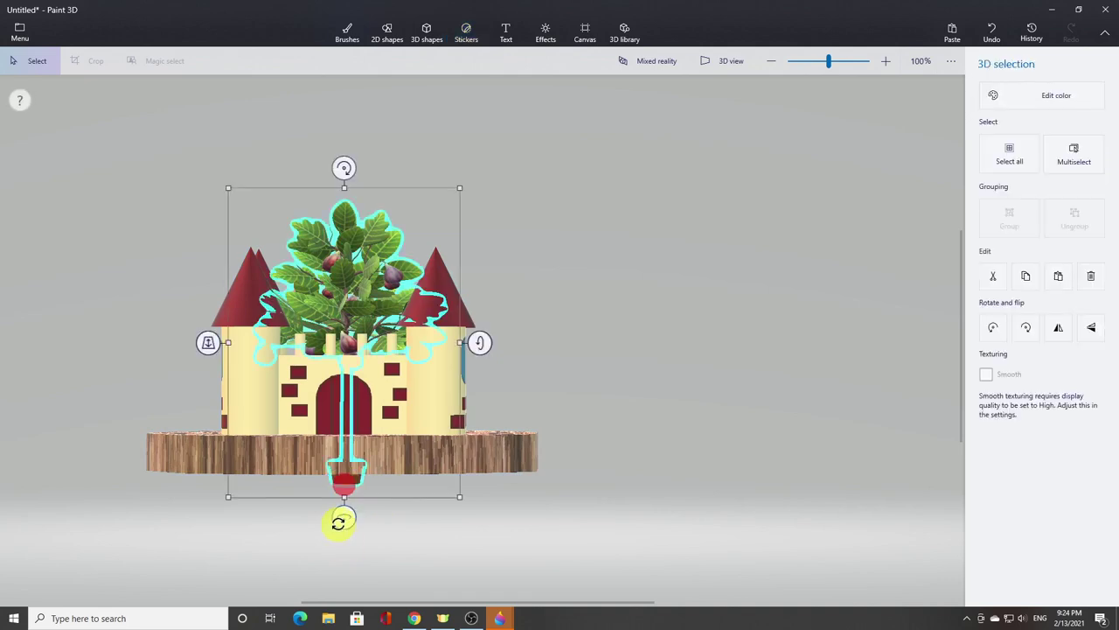
drag(344, 508, 352, 474)
click(639, 470)
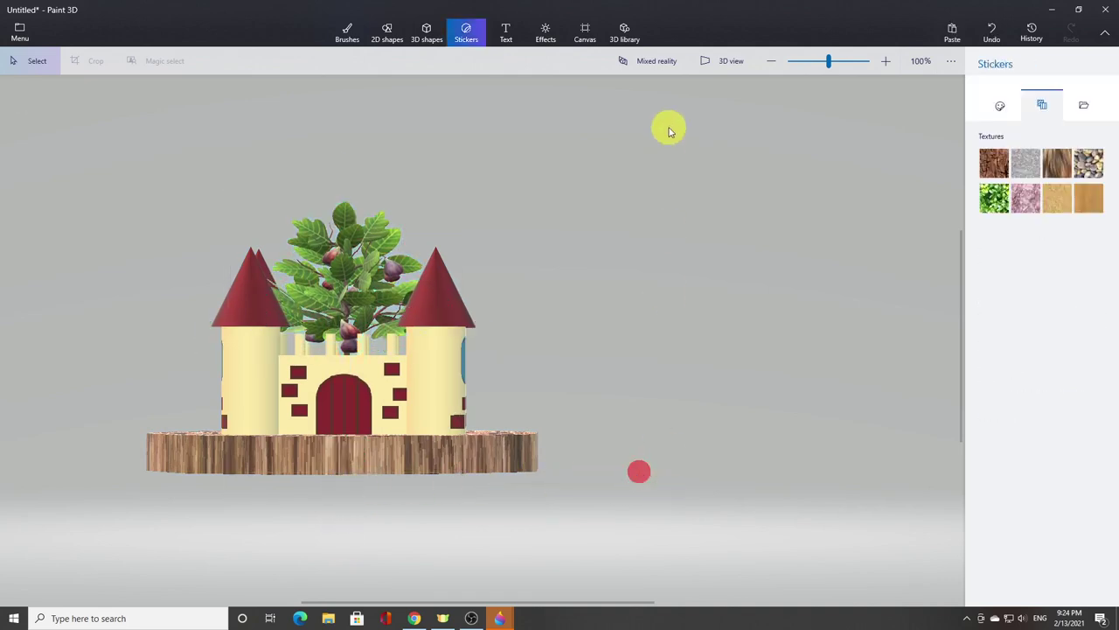
- Check the model from an angle in 3D view, and group the castle, bark base and tree into one object
click(733, 61)
mouse_move(737, 429)
mouse_down()
mouse_move(597, 452)
mouse_move(444, 458)
mouse_move(352, 432)
mouse_move(414, 330)
mouse_move(460, 393)
mouse_move(356, 497)
mouse_move(407, 562)
mouse_move(502, 559)
mouse_move(540, 524)
mouse_move(713, 479)
mouse_move(781, 442)
mouse_move(712, 410)
mouse_move(573, 430)
mouse_move(529, 461)
mouse_up()
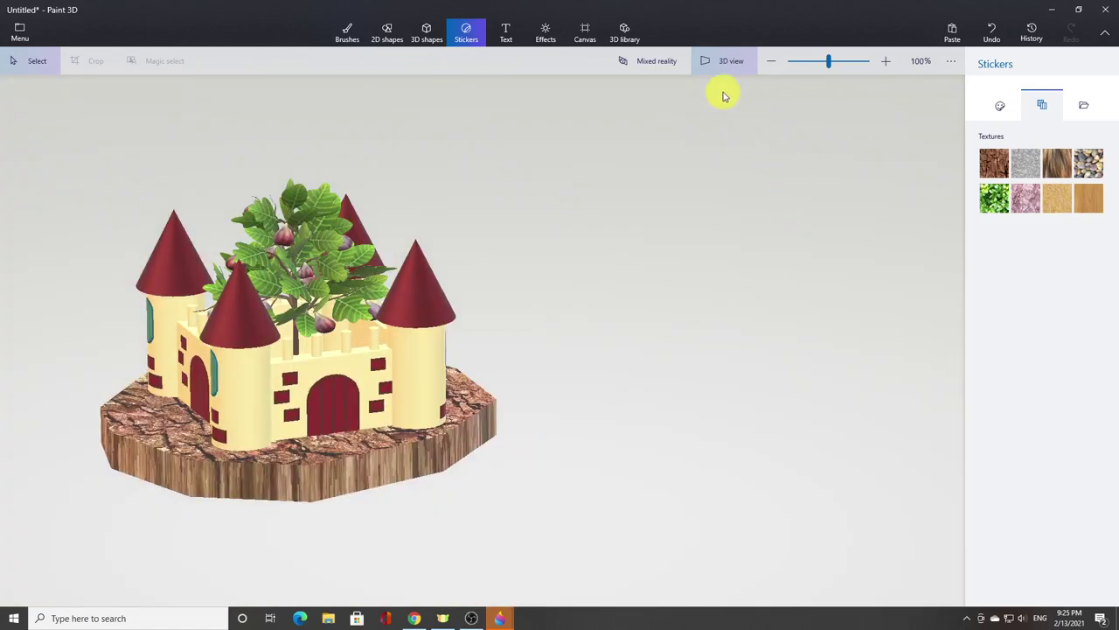
click(729, 61)
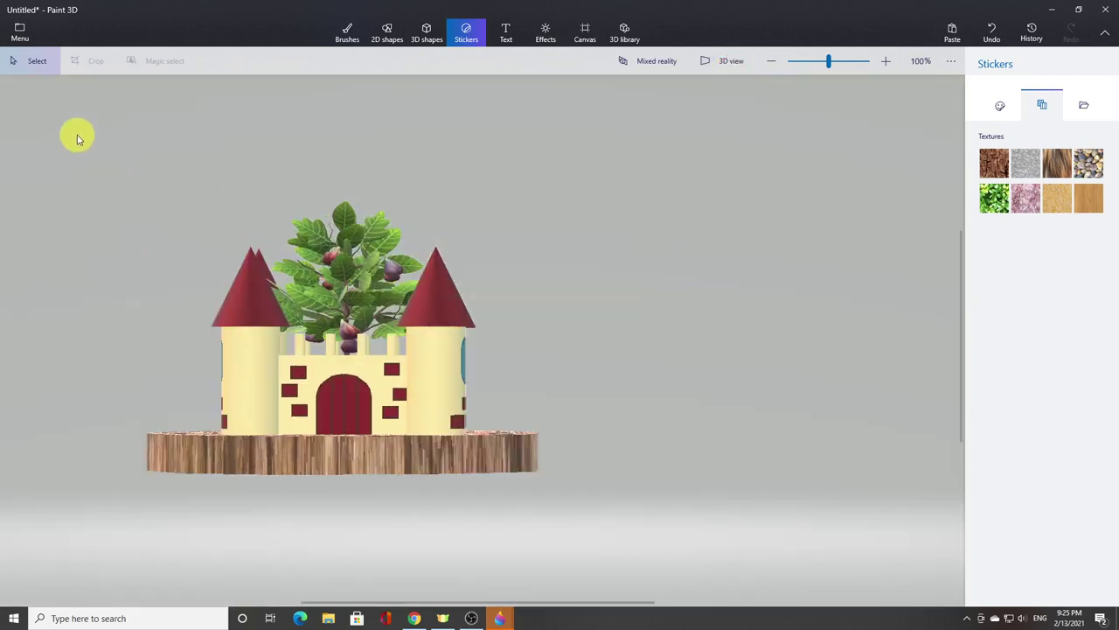
drag(75, 135, 581, 526)
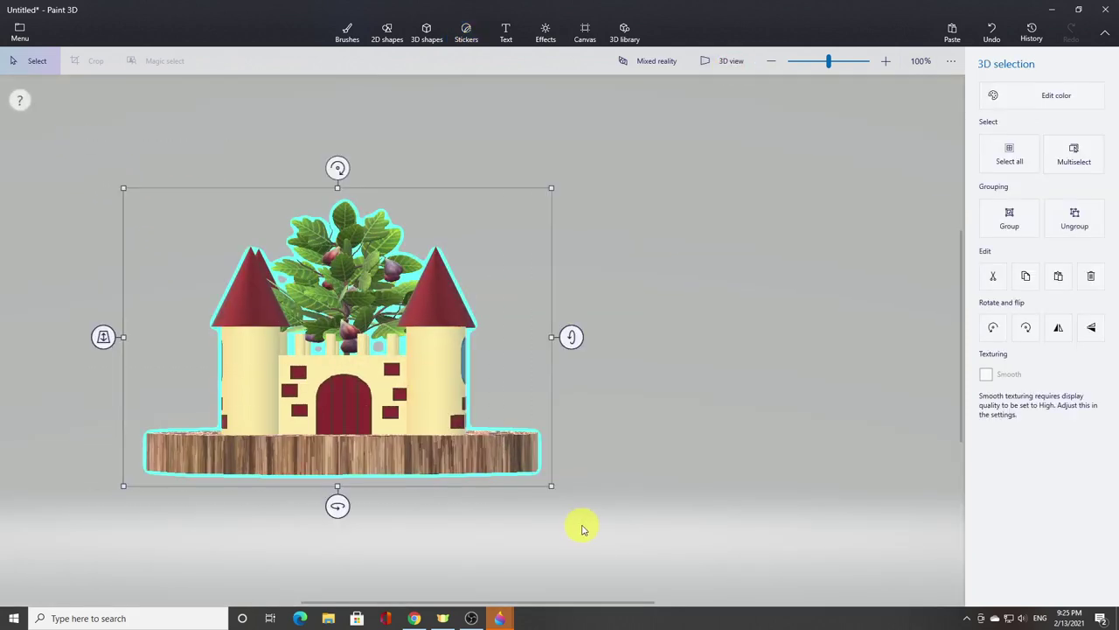
click(1004, 227)
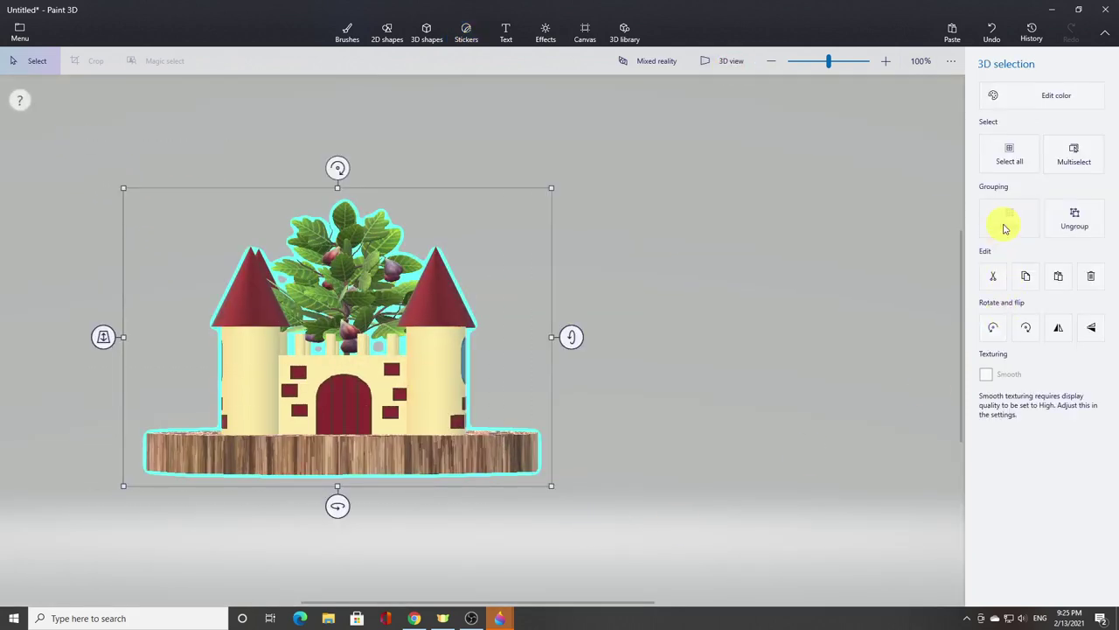
- Turn the grouped castle around its vertical axis so a corner tower faces forward and two gate walls show at an angle
drag(336, 508, 537, 535)
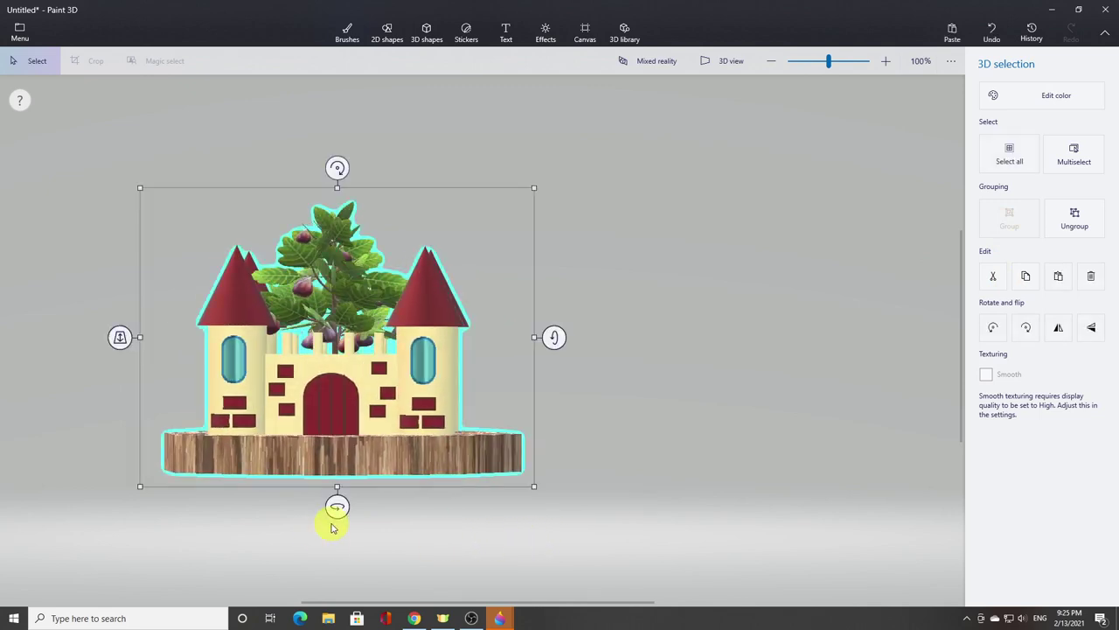
drag(336, 514, 396, 514)
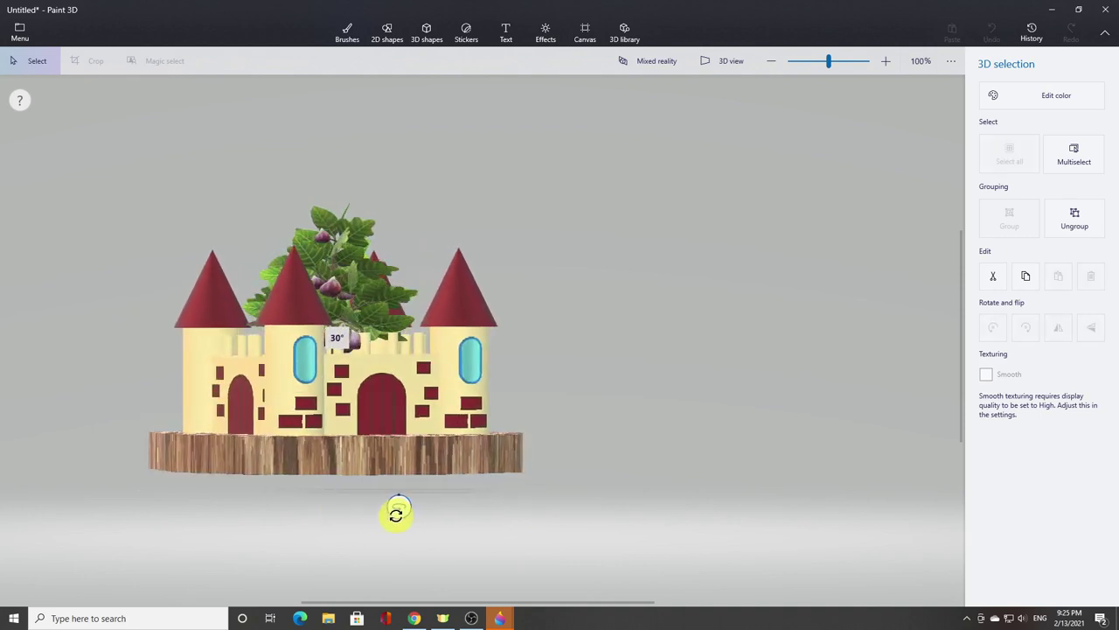
mouse_move(396, 514)
mouse_down()
mouse_move(379, 517)
mouse_move(388, 522)
mouse_up()
key(s)
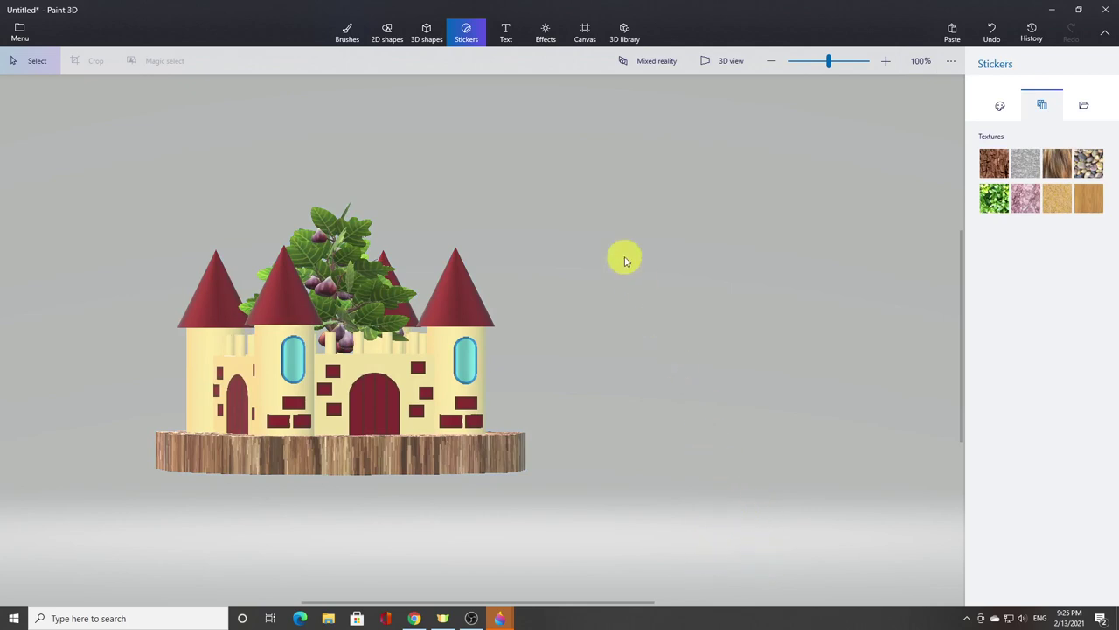
- Apply the Day (Minecraft) lighting filter and move the castle to the middle of the scene
click(544, 33)
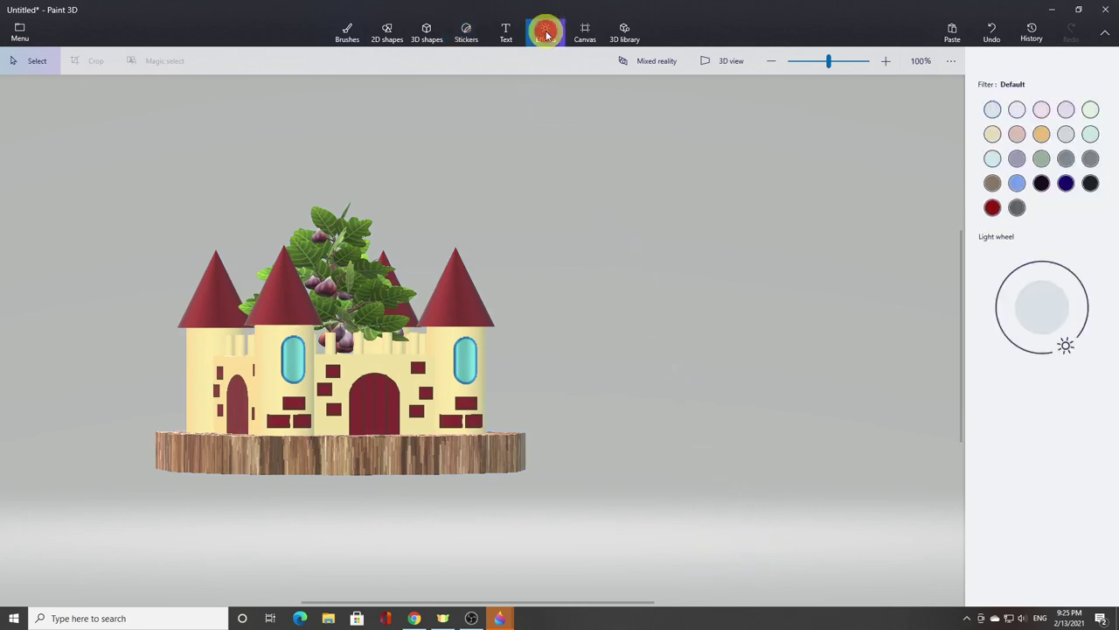
click(1017, 183)
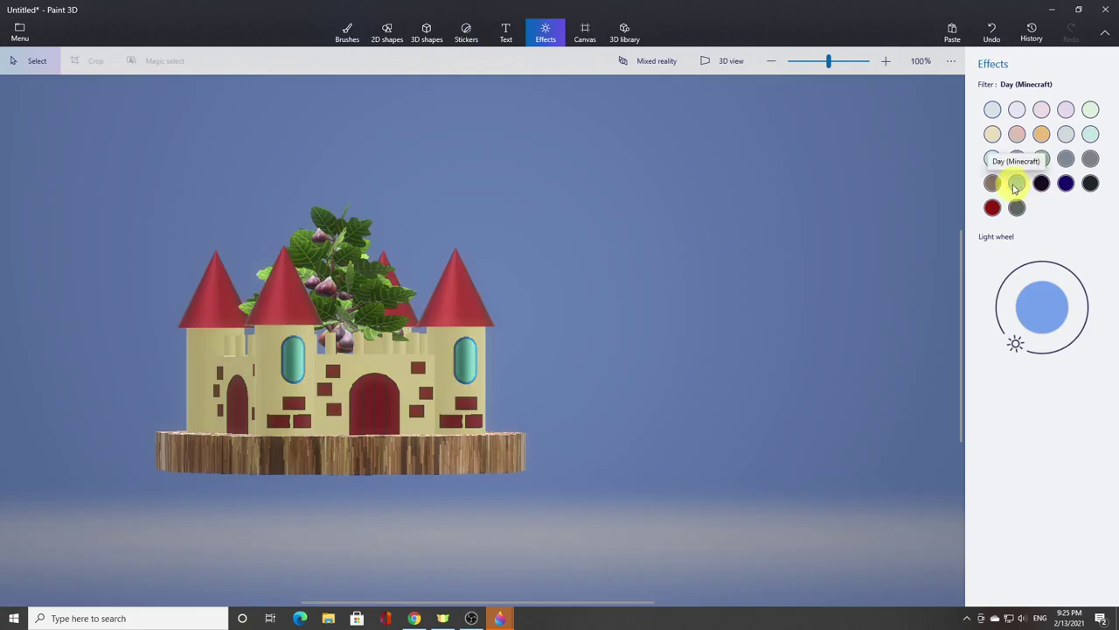
click(390, 362)
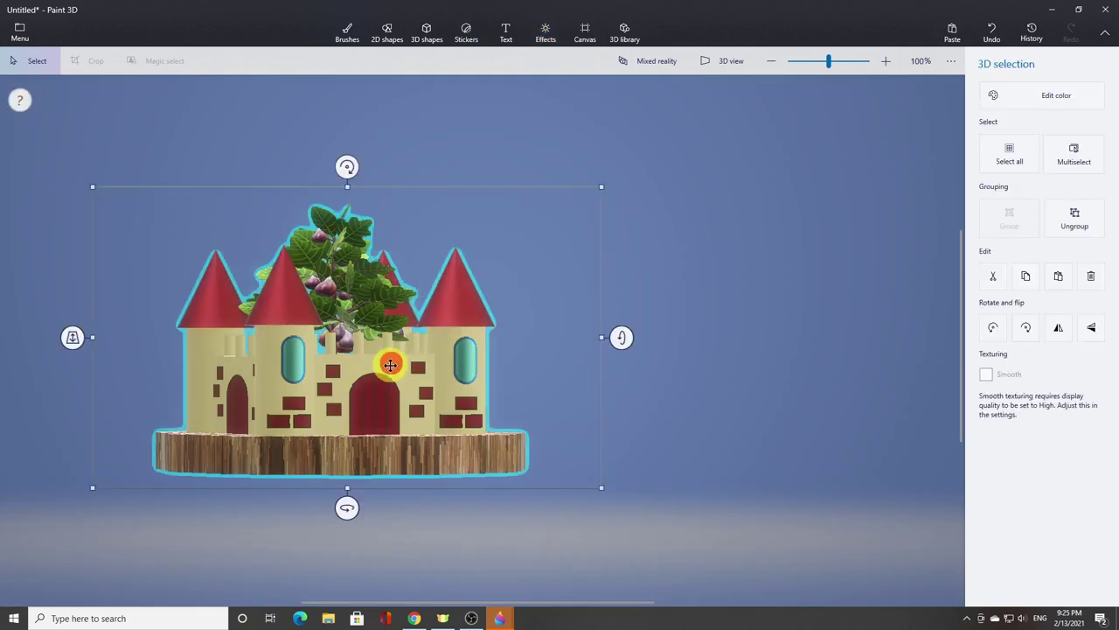
drag(390, 359, 534, 364)
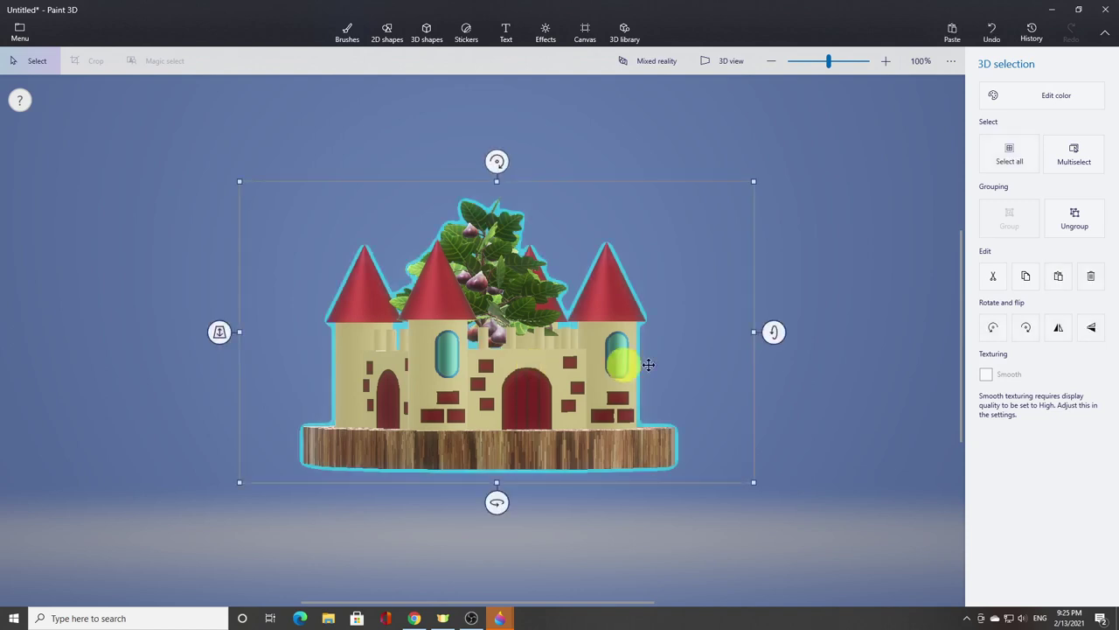
click(822, 366)
- Try other lighting filters on the scene, including Canterbury, Honey, Sky, Clay, Nether, Underwater, Night, Stratus, Spearmint and Lavender, ending with Default
click(545, 33)
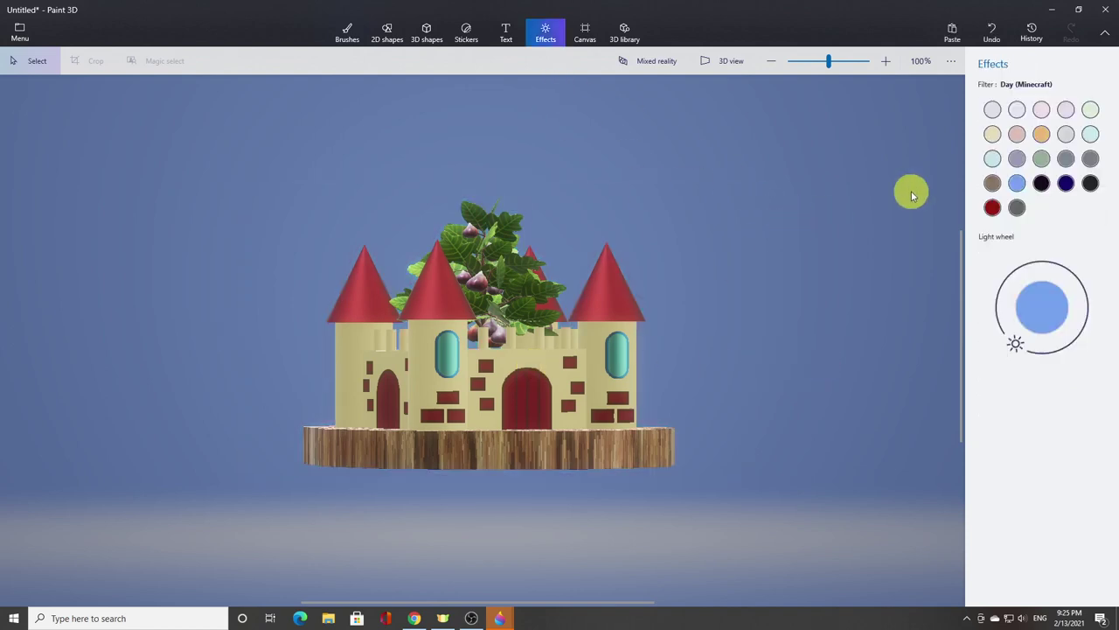
click(1019, 160)
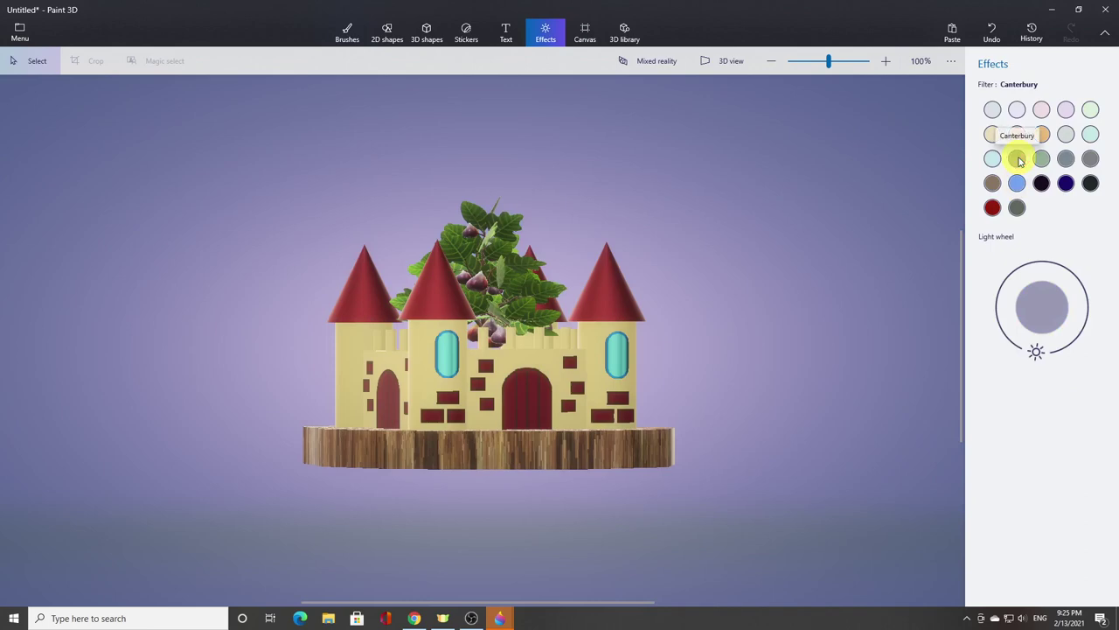
click(1041, 134)
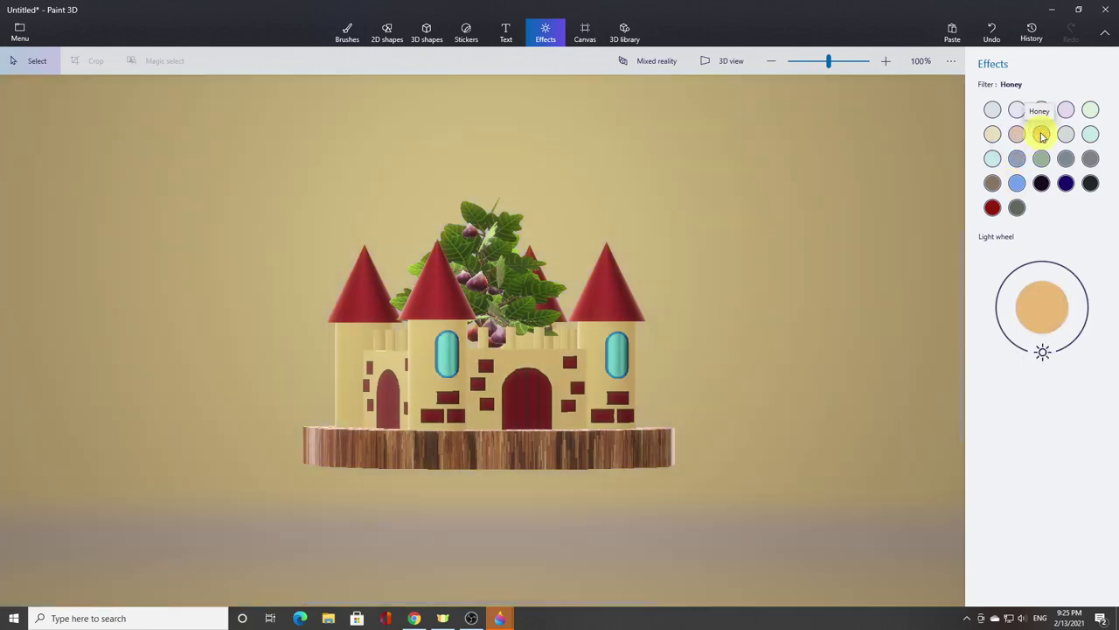
click(996, 164)
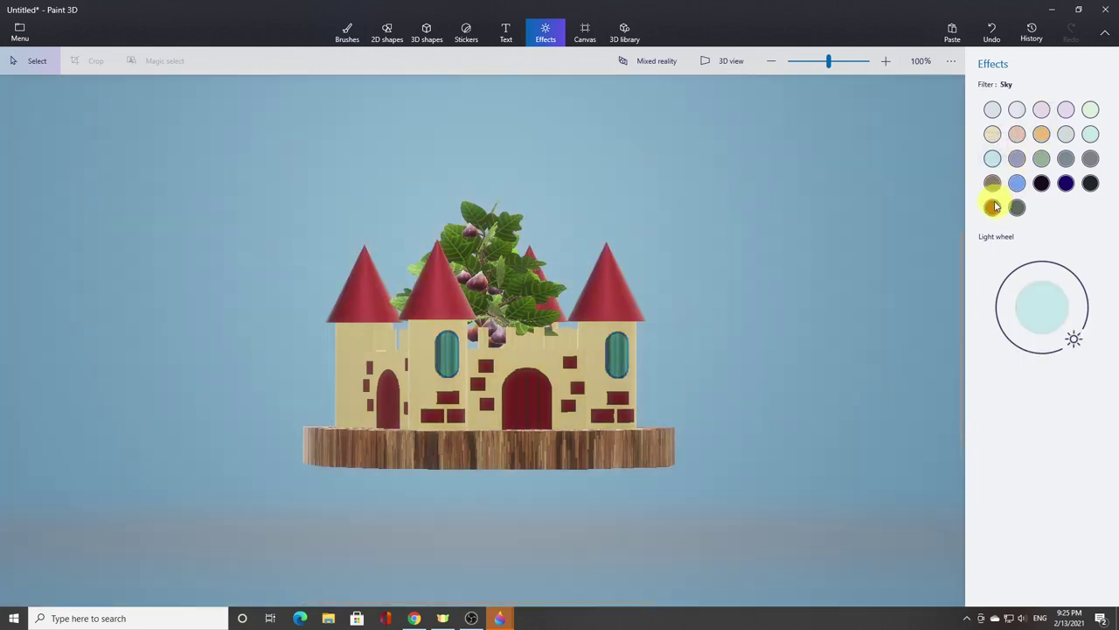
click(992, 184)
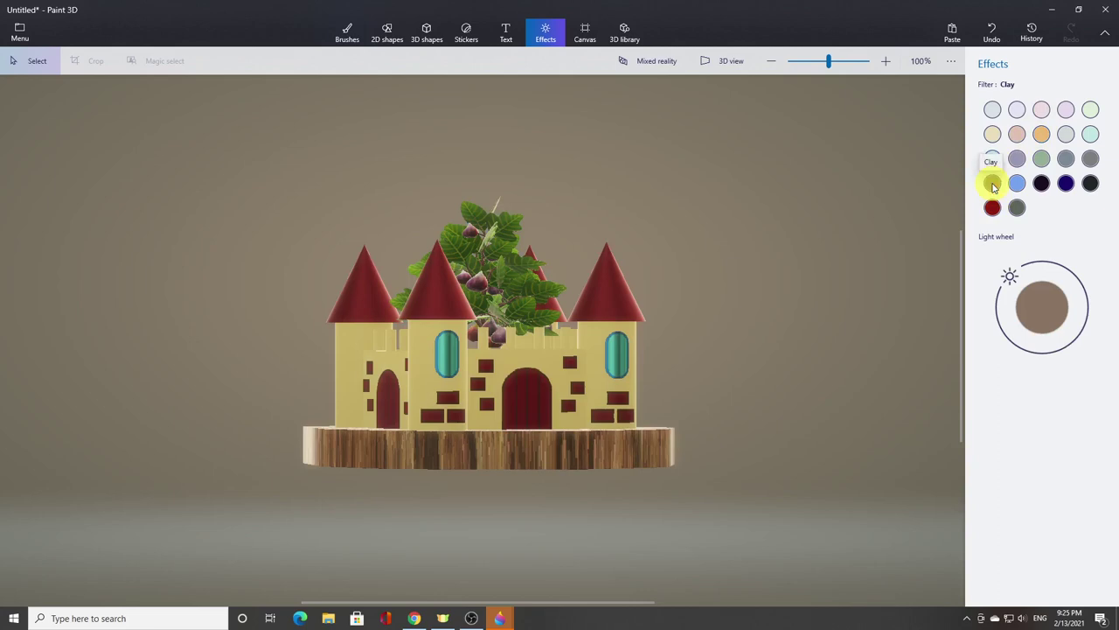
click(992, 207)
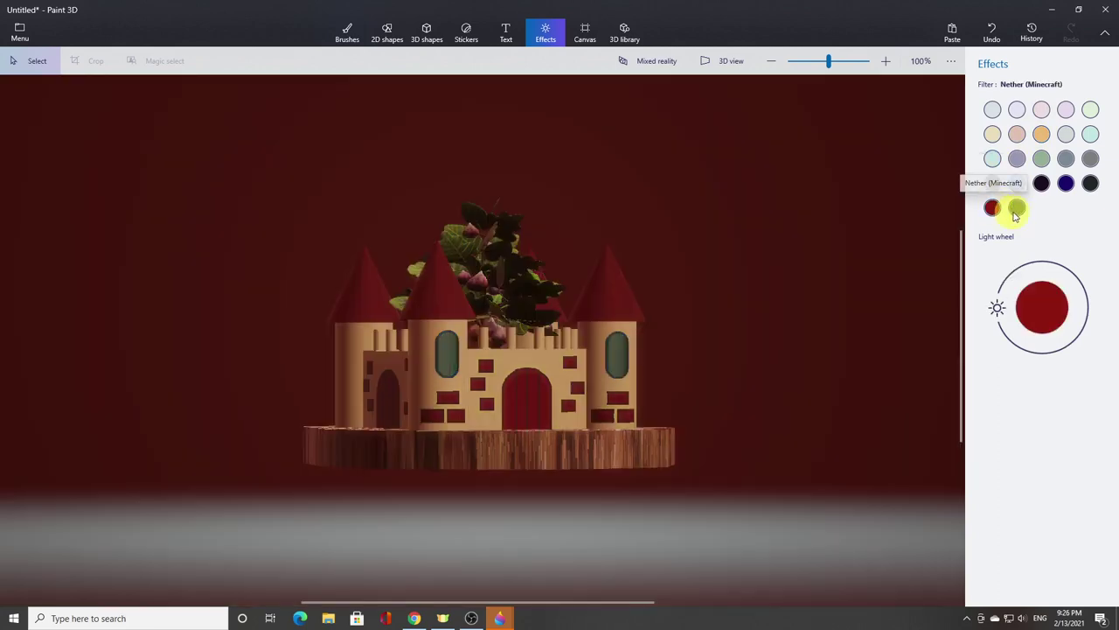
click(1066, 184)
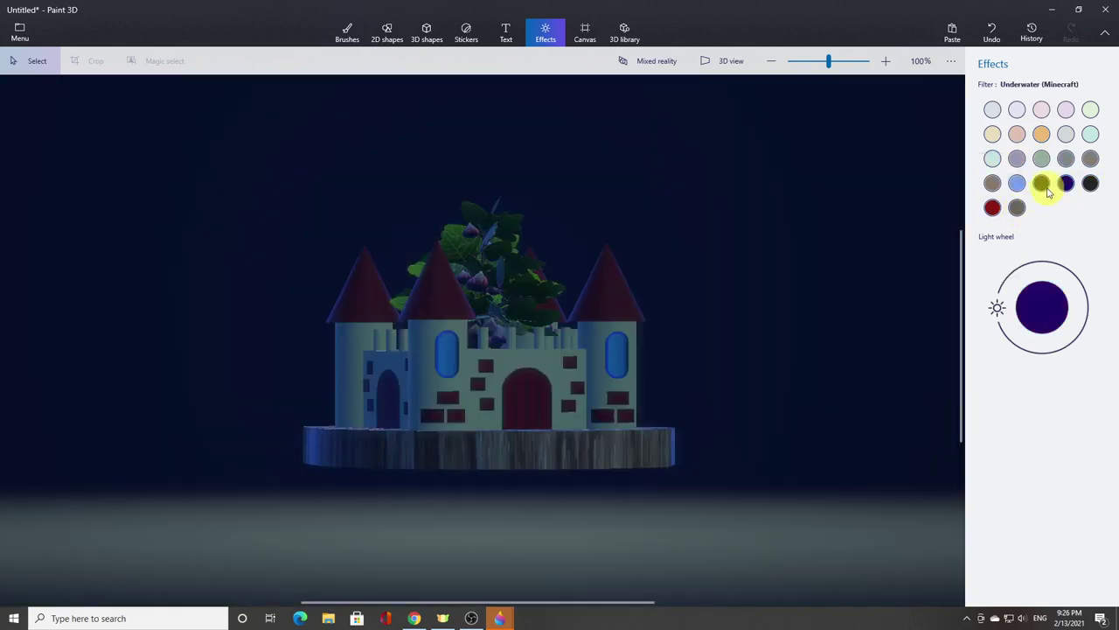
click(1043, 186)
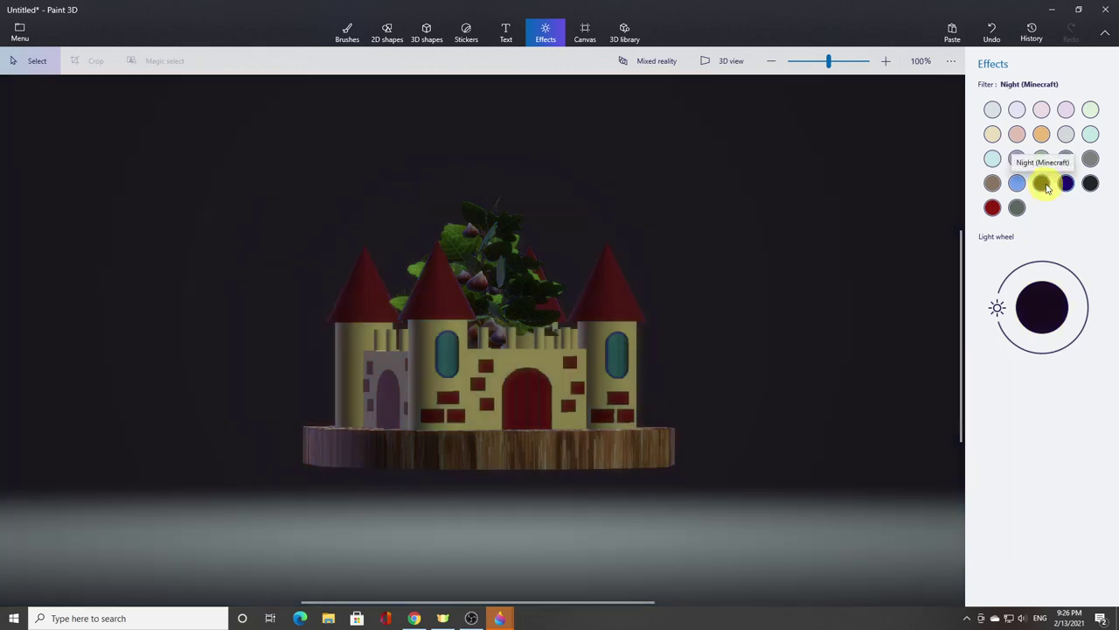
click(1089, 159)
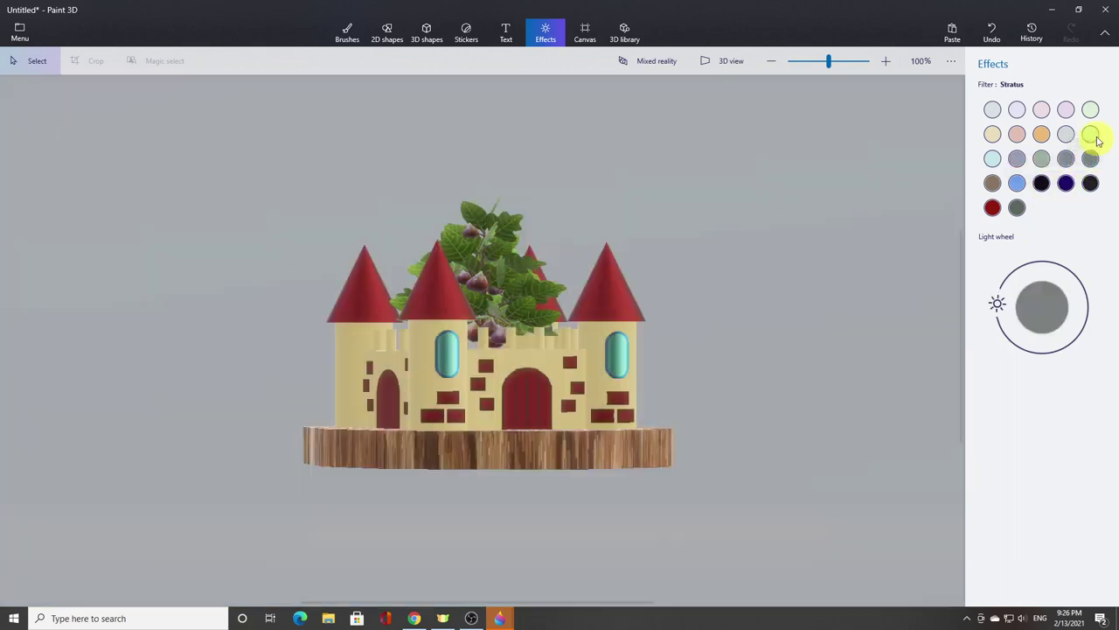
click(1095, 134)
click(1090, 110)
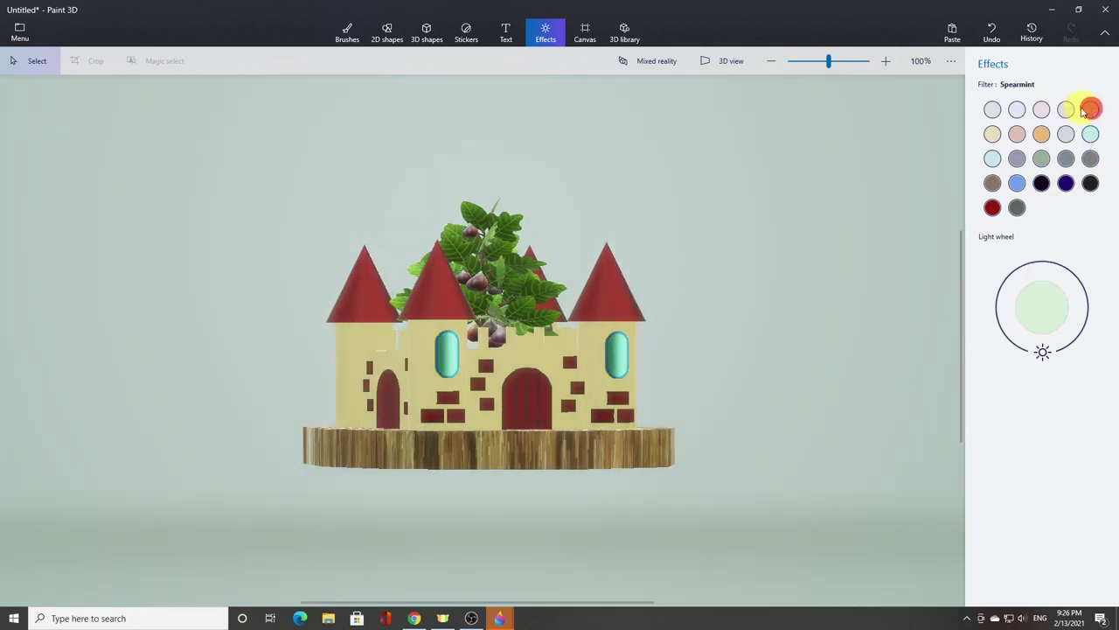
click(1068, 109)
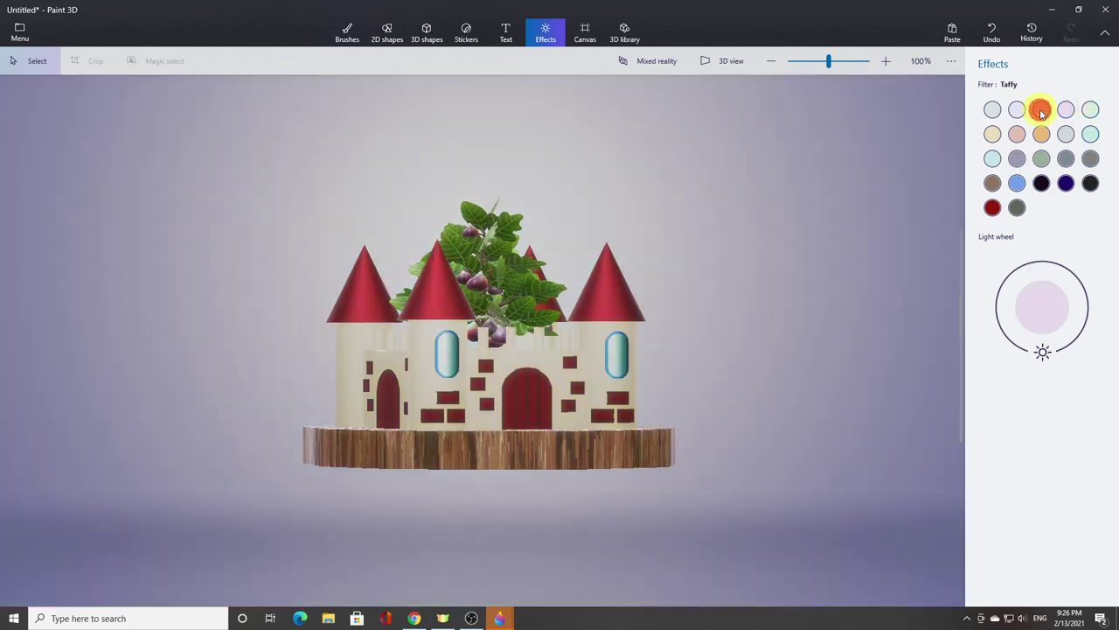
click(1042, 111)
click(1016, 111)
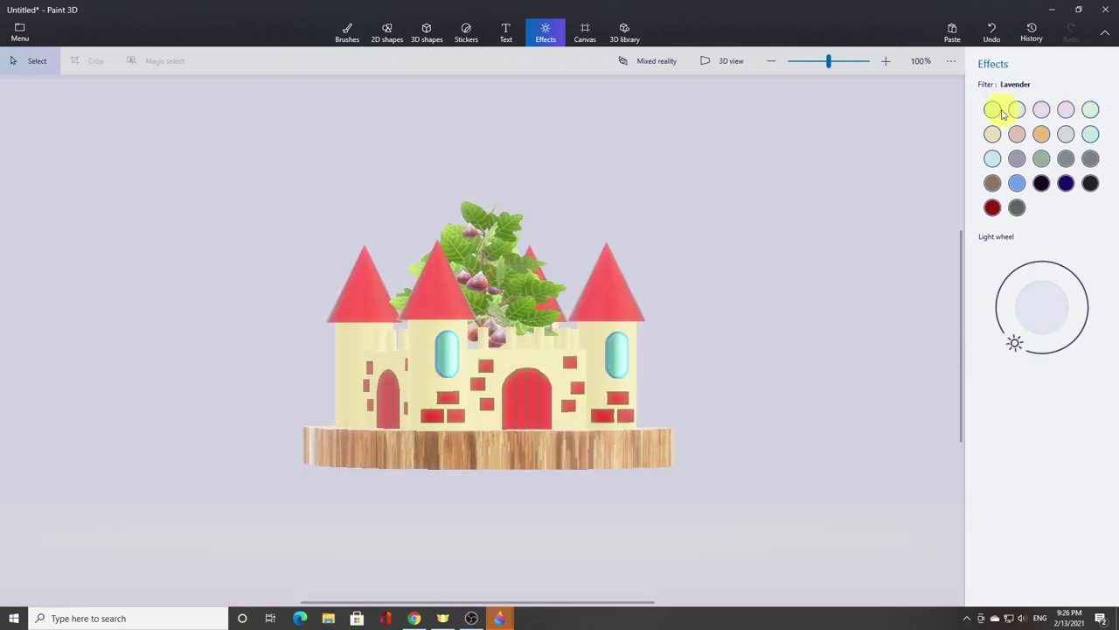
click(996, 110)
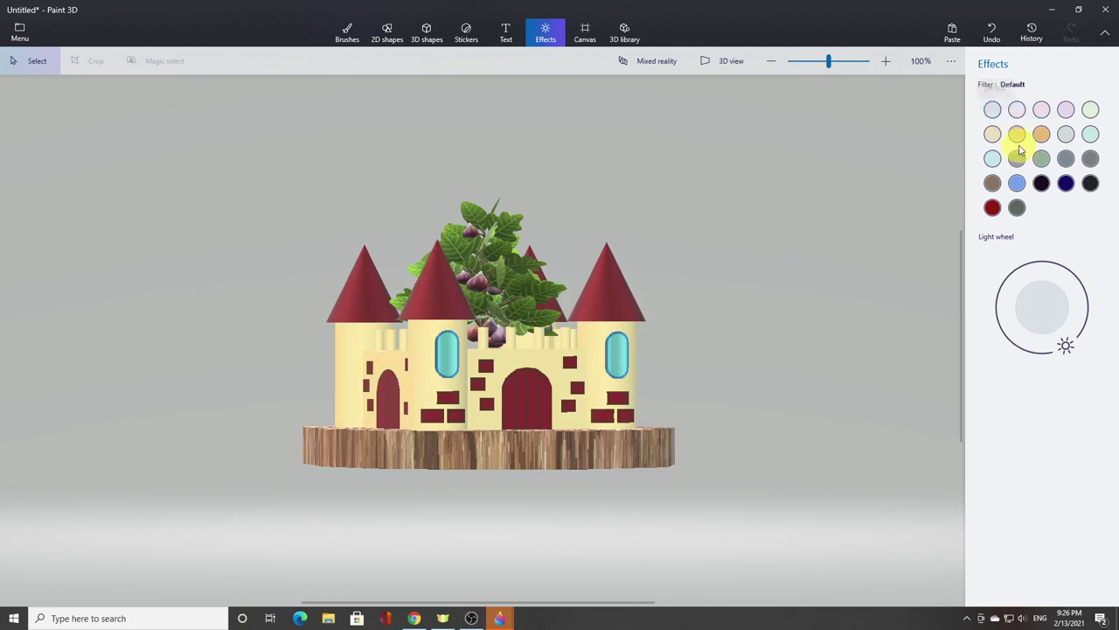
- Compare the Sand, Canterbury, Clay and Sky filters with Day (Minecraft), and set Day (Minecraft) as the scene's filter
click(1015, 136)
click(991, 136)
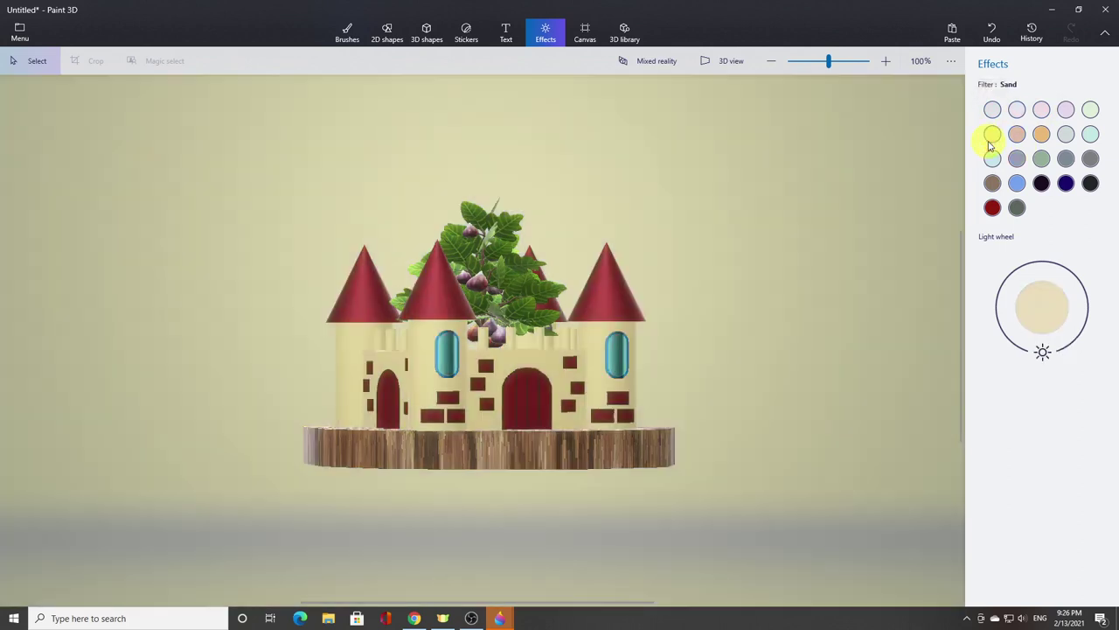
click(1017, 162)
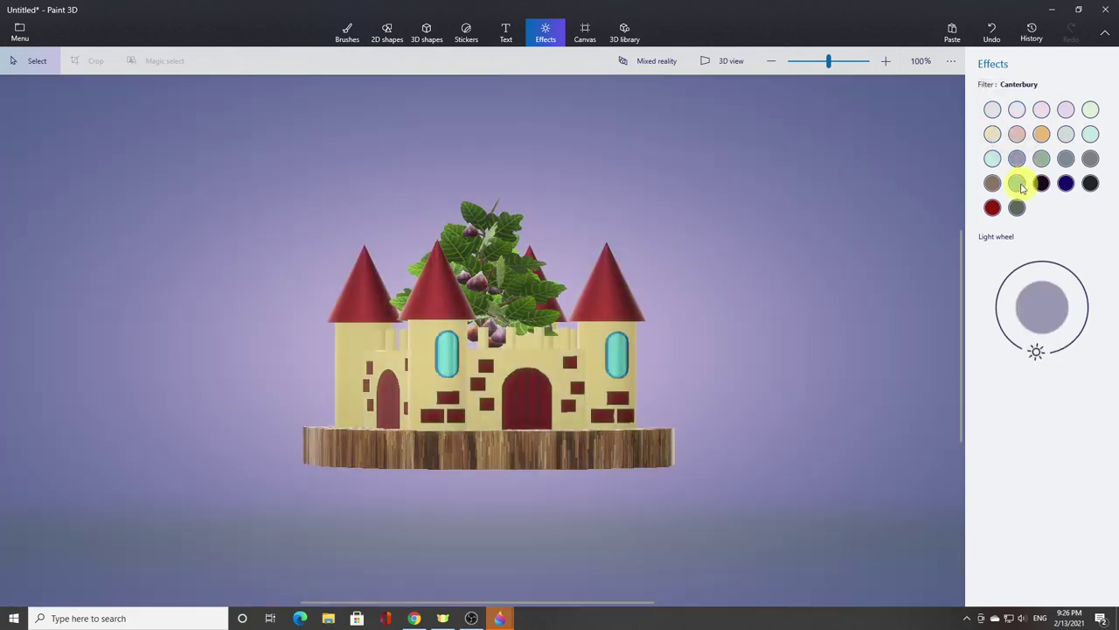
click(1003, 185)
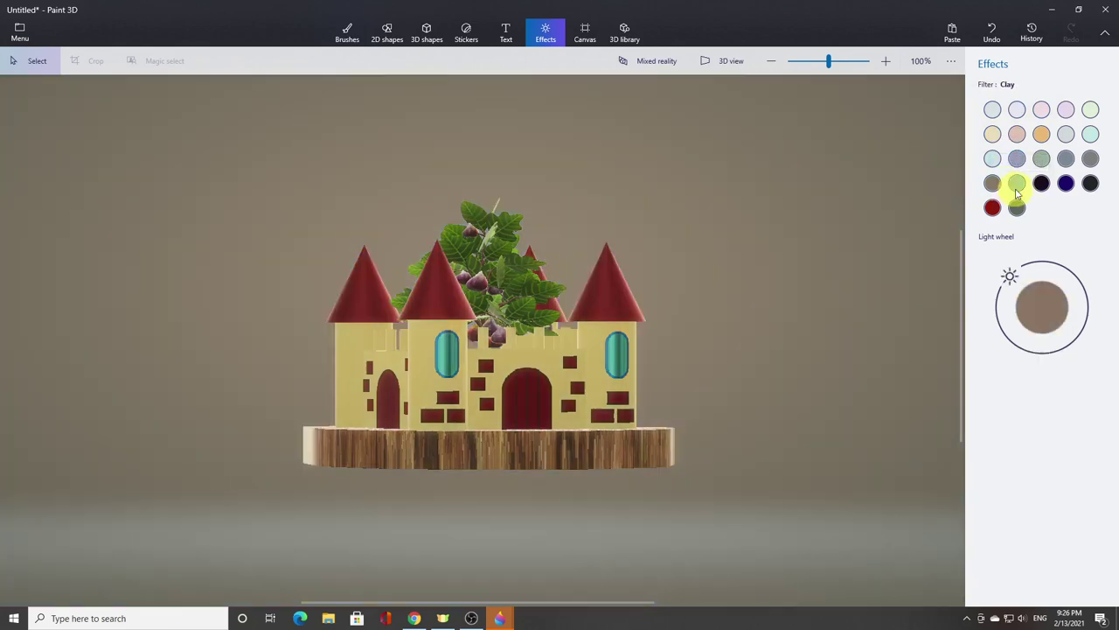
click(1017, 185)
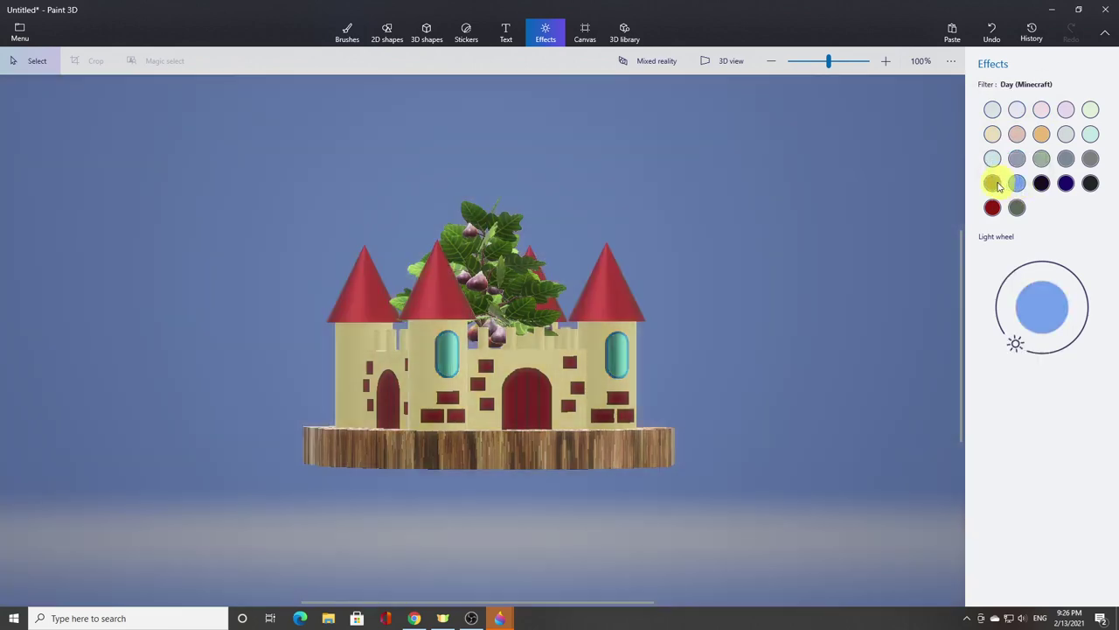
click(1016, 161)
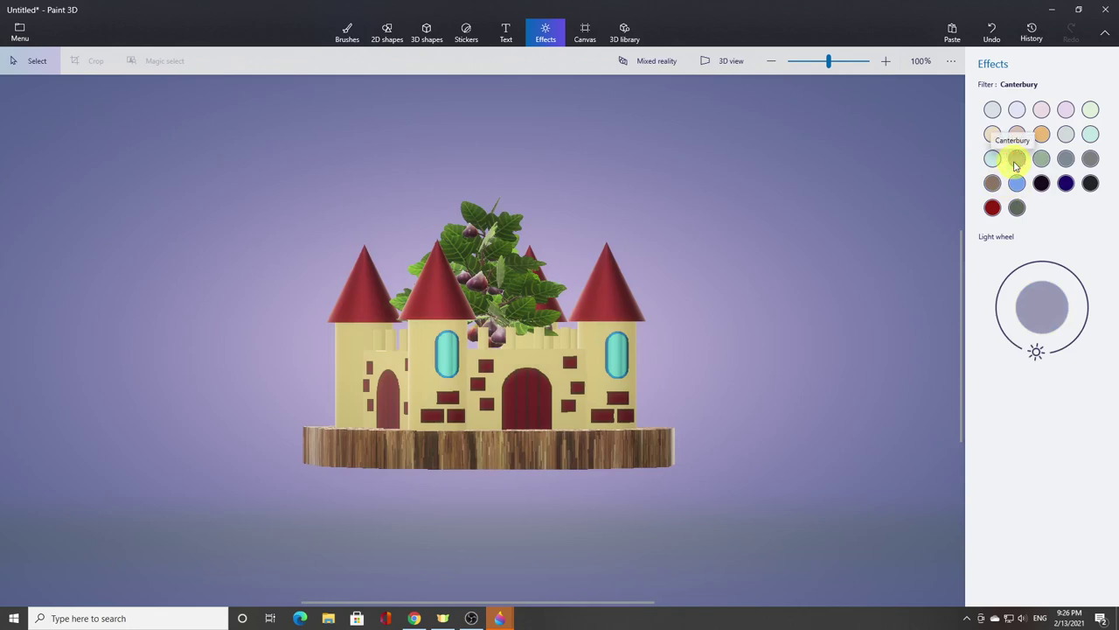
click(1016, 183)
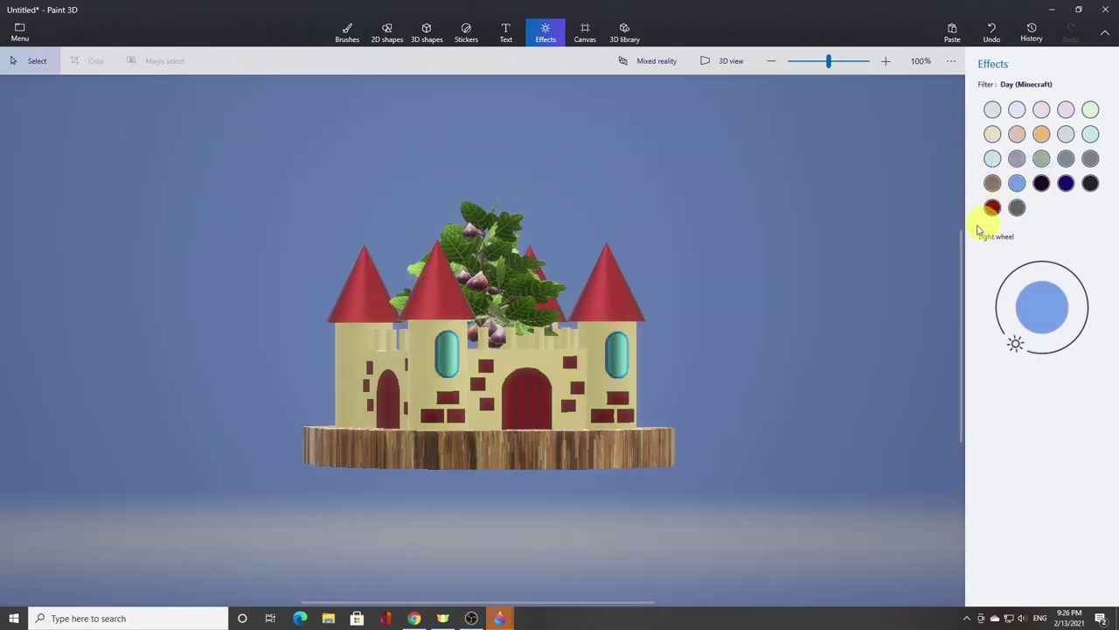
click(988, 159)
click(1017, 182)
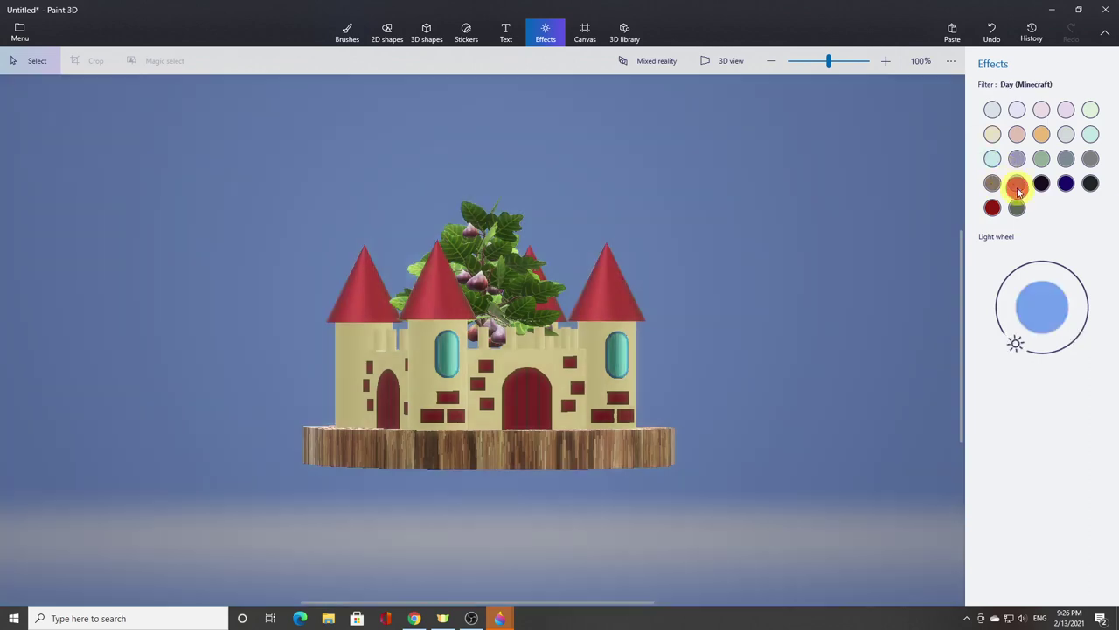
- Start saving a copy of the scene as a turntable video with the file type GIF (video)
click(21, 38)
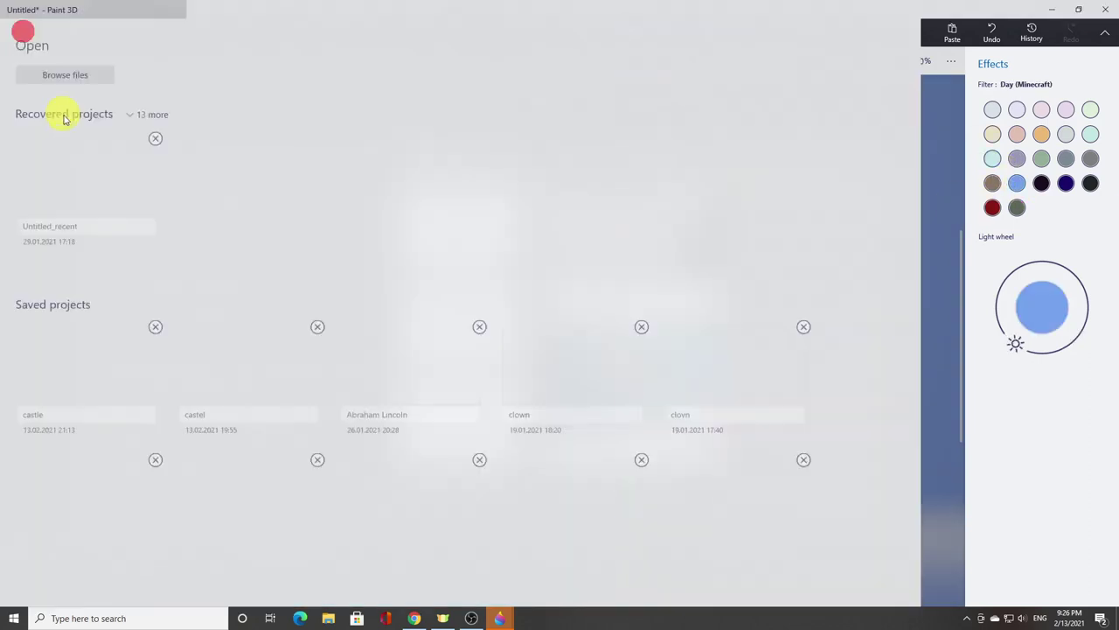
click(40, 153)
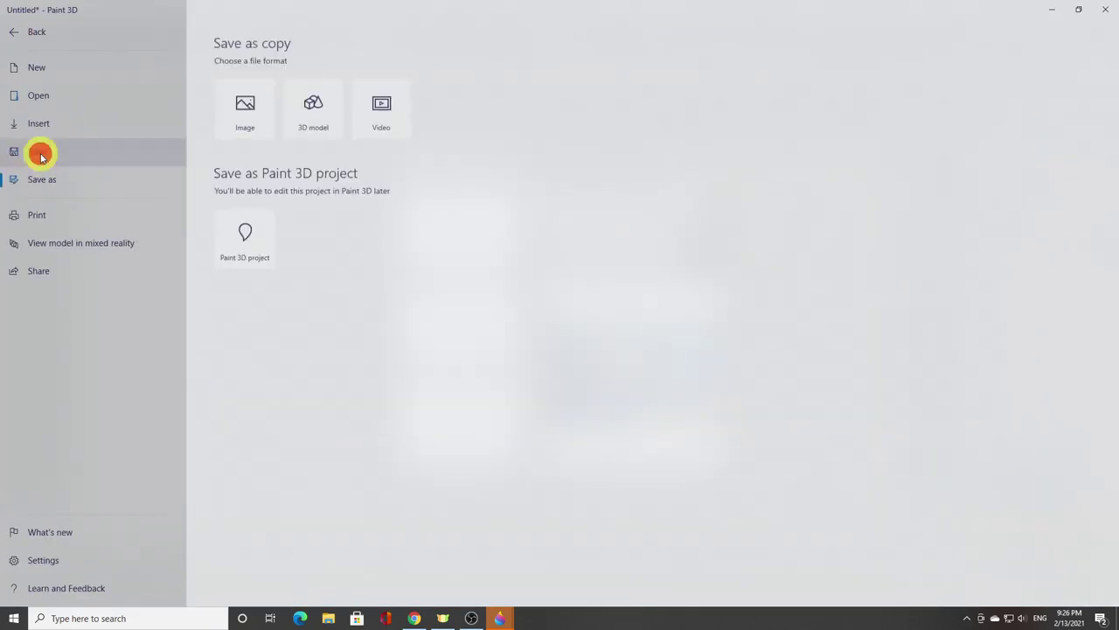
click(396, 124)
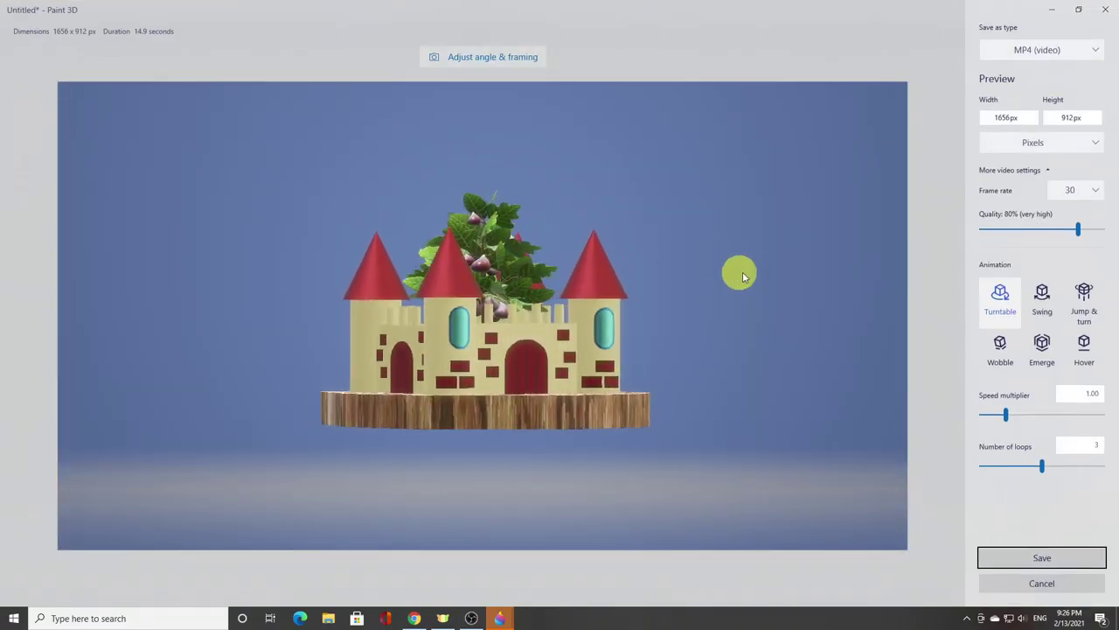
click(1060, 116)
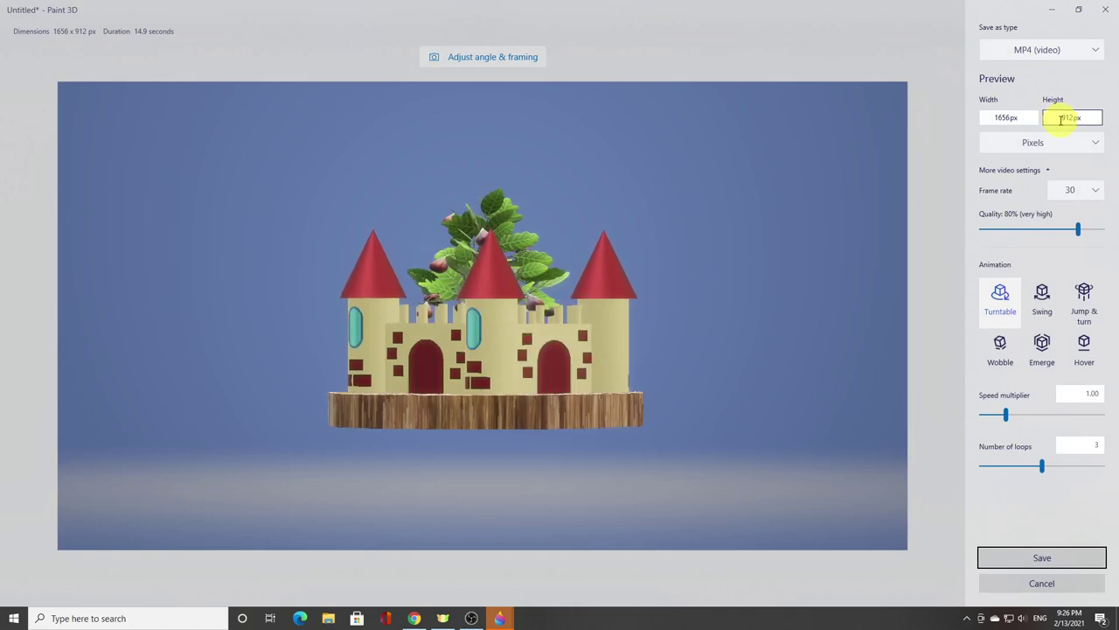
click(1045, 49)
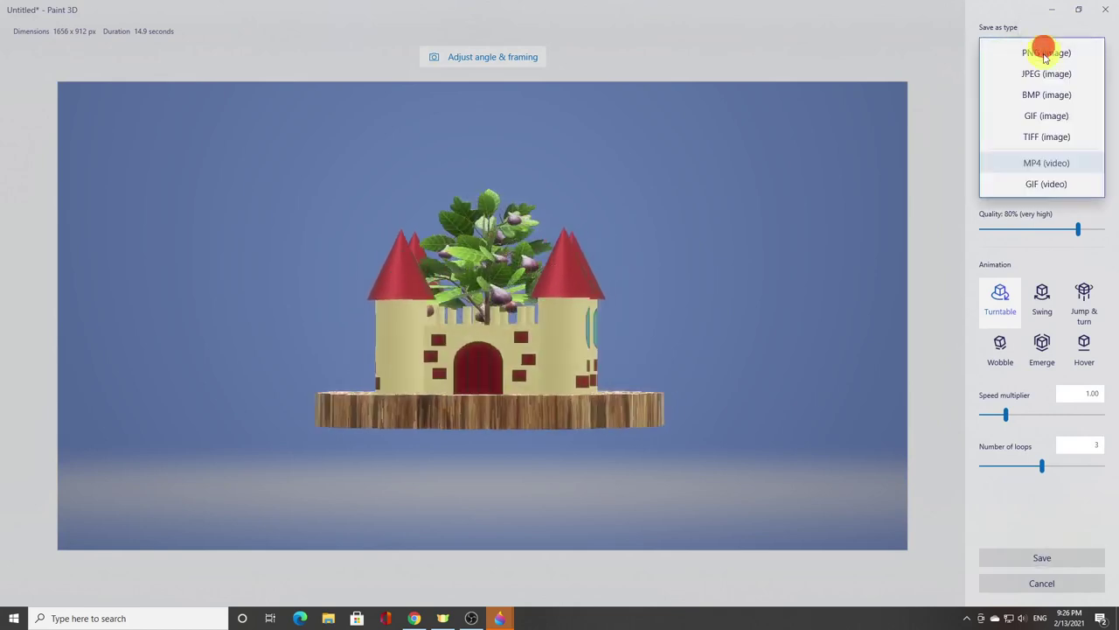
click(1051, 185)
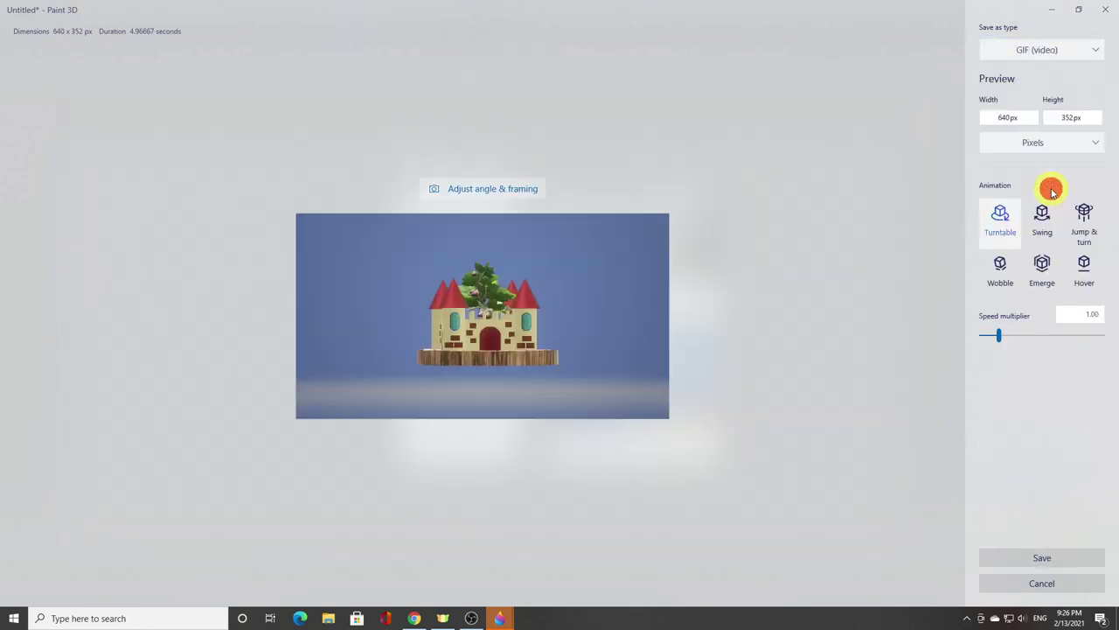
- Adjust the GIF's framing to a custom 352 x 300 px with the aspect ratio unlocked and the view at 125%
click(521, 189)
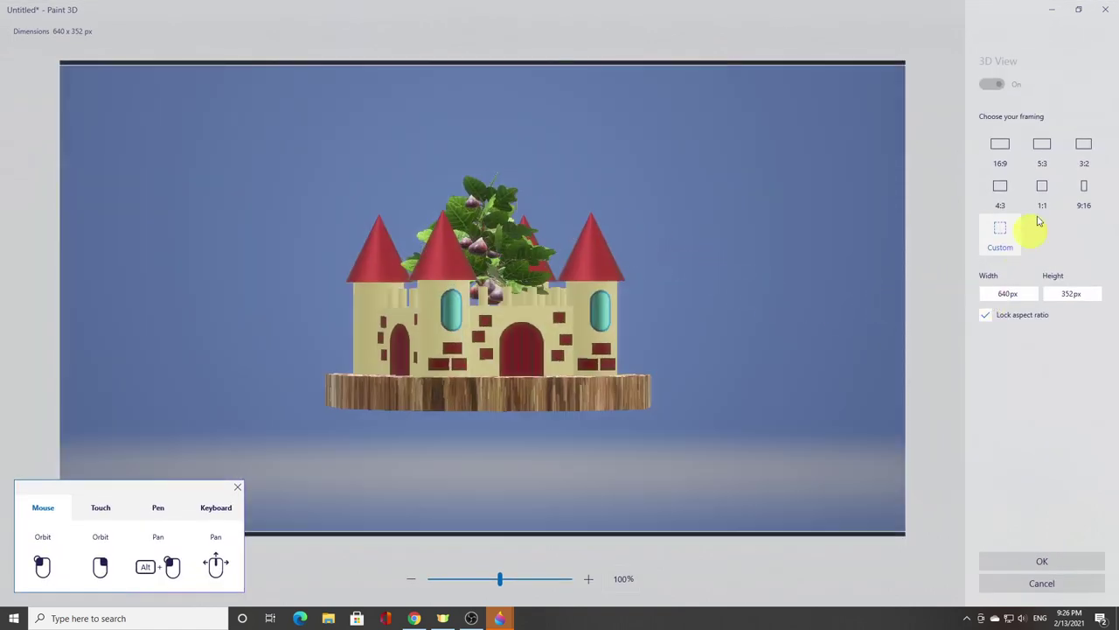
click(1045, 189)
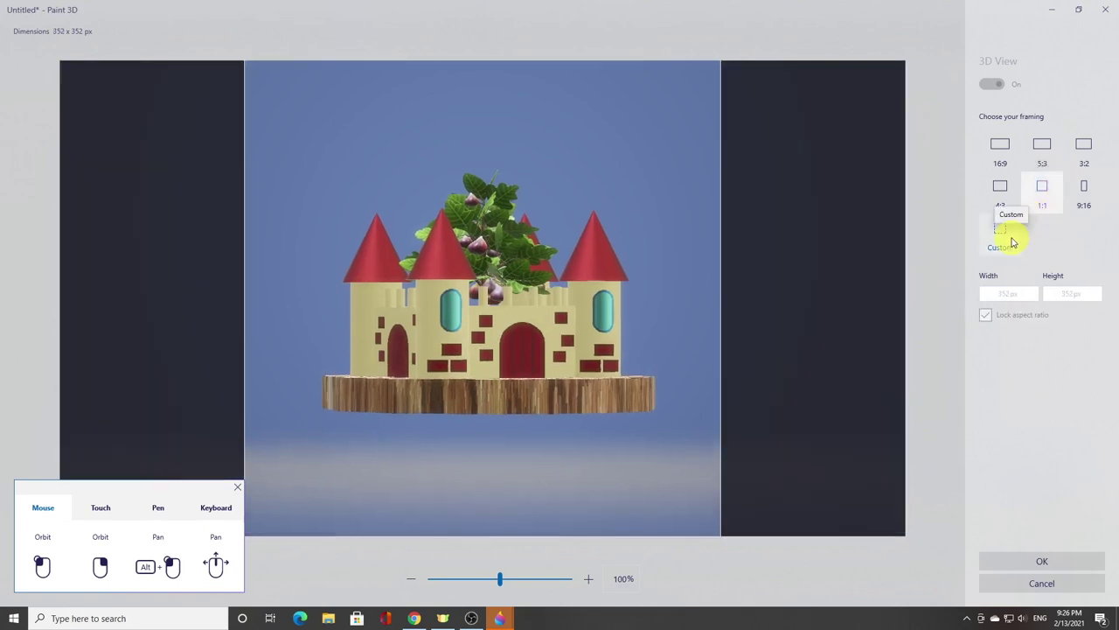
click(1005, 236)
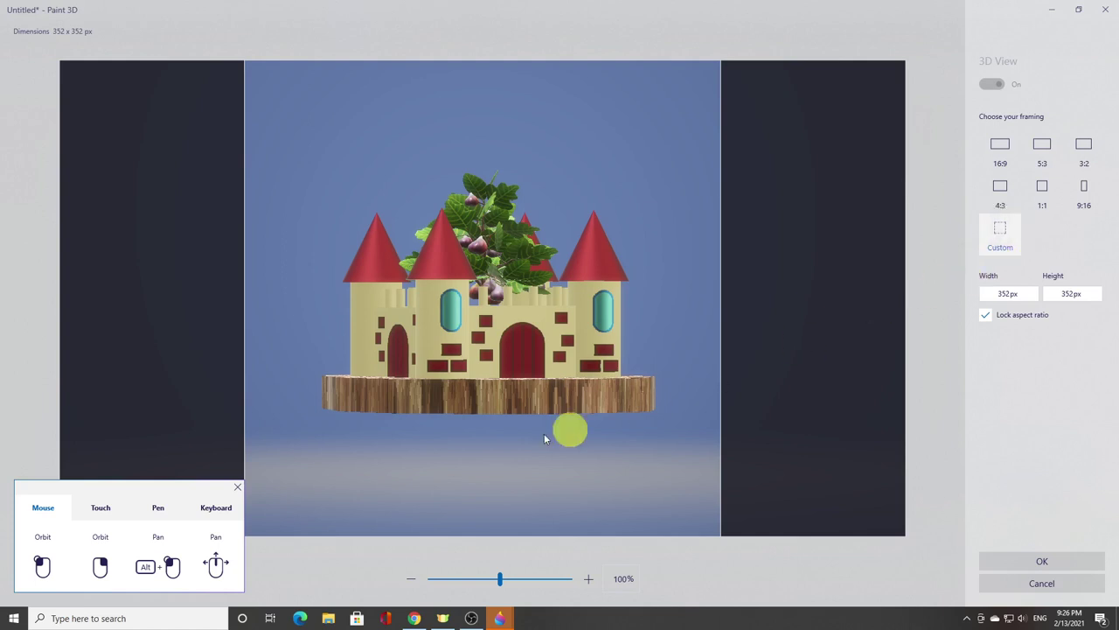
click(590, 579)
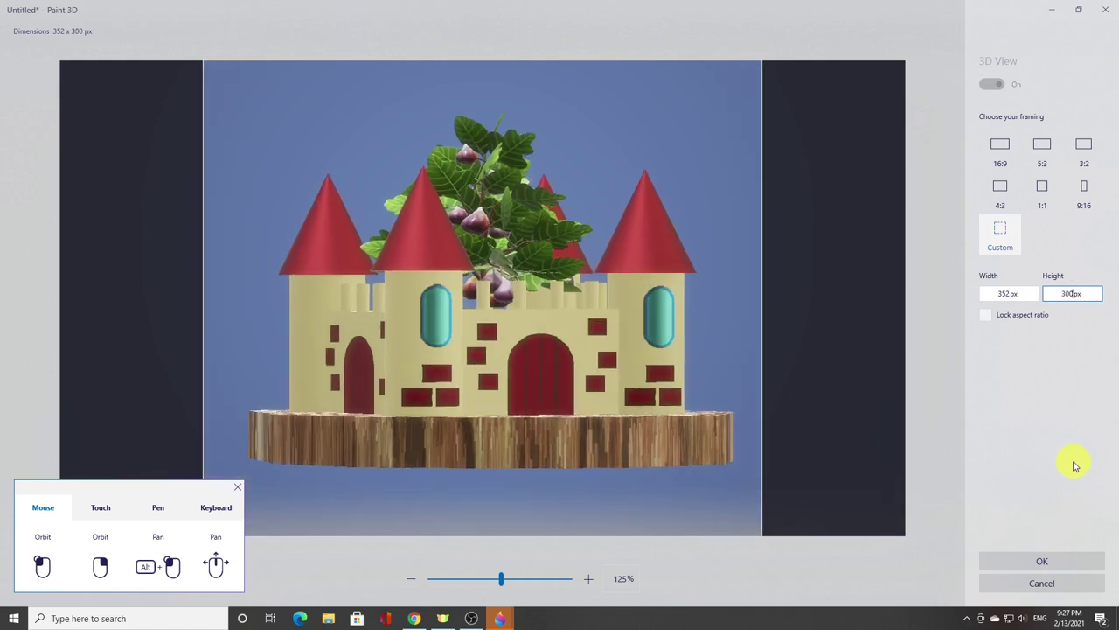
click(1046, 562)
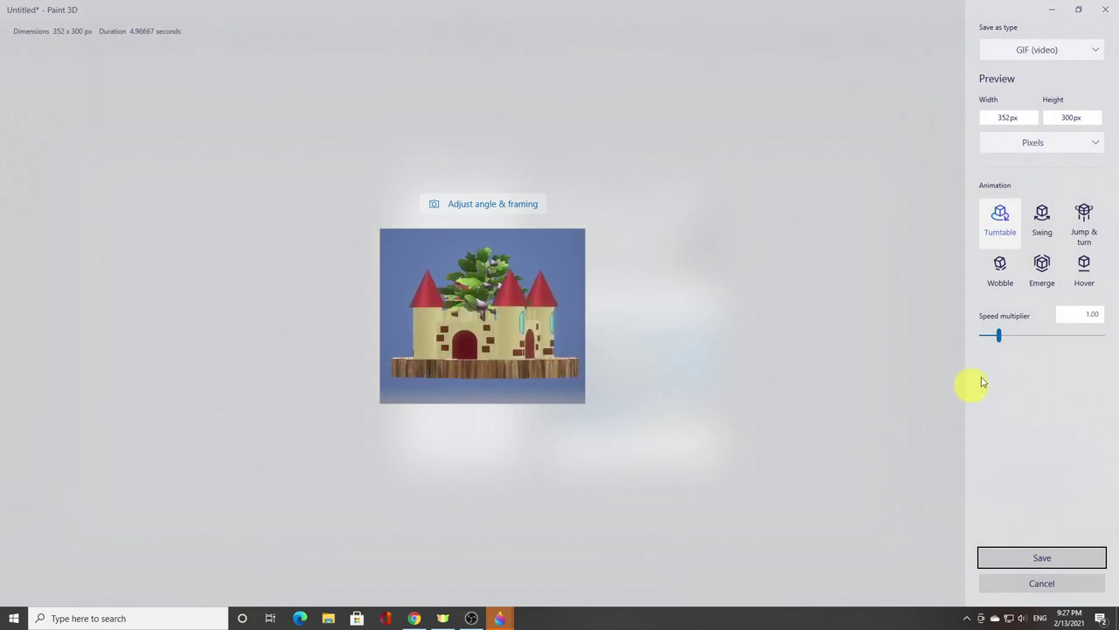
- Set the turntable animation's speed multiplier to 0.50 and save the GIF as castle1 in the Paint3D folder
drag(998, 338, 983, 337)
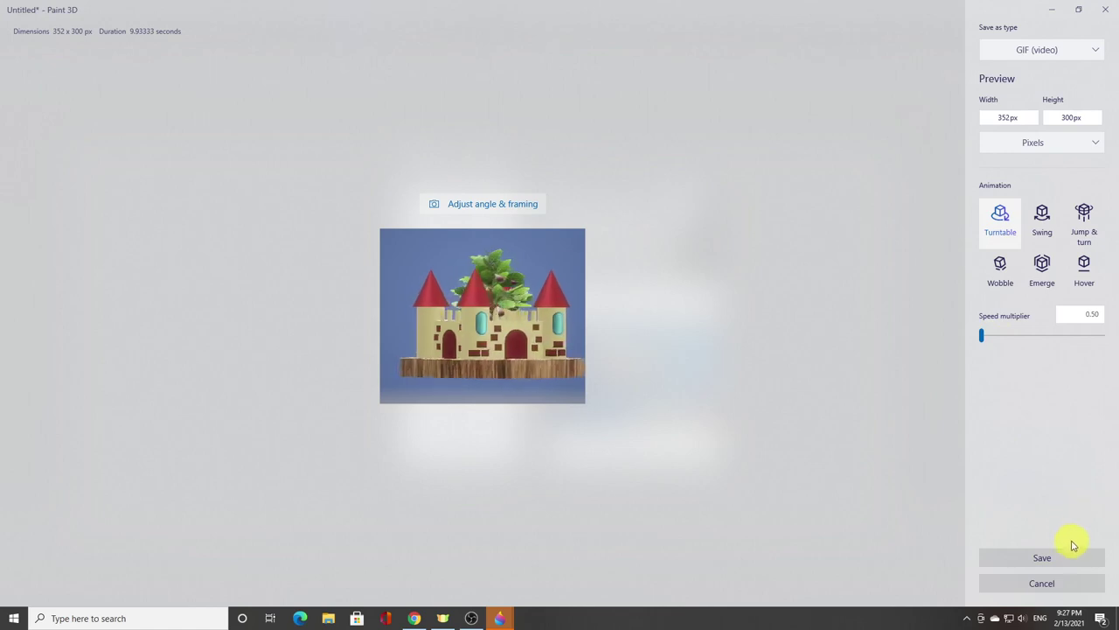
click(1063, 562)
click(1061, 562)
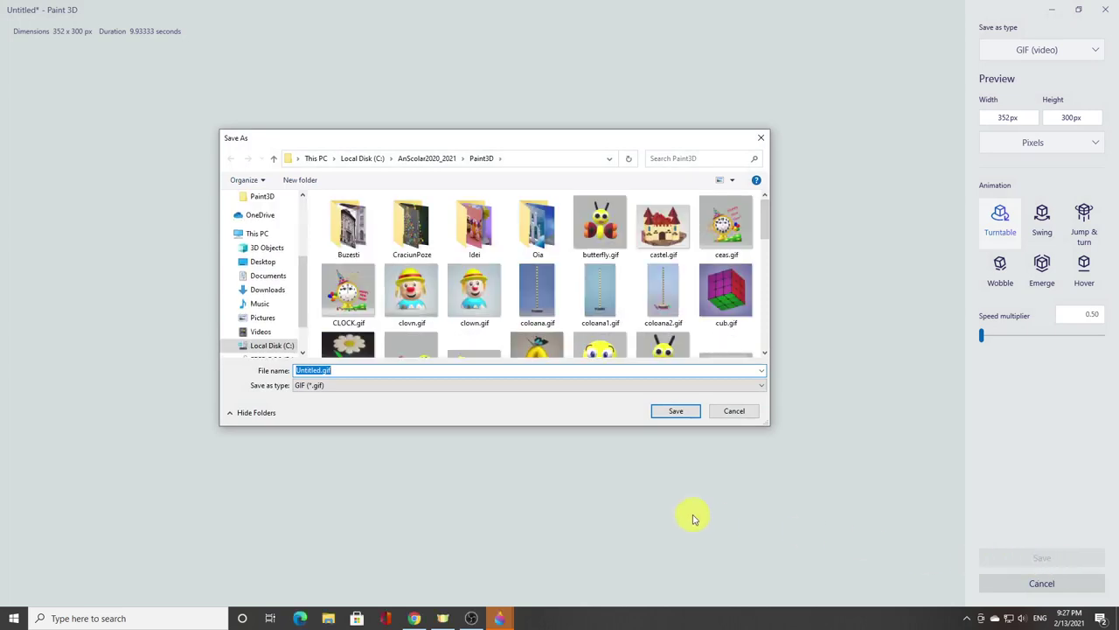
text(cas)
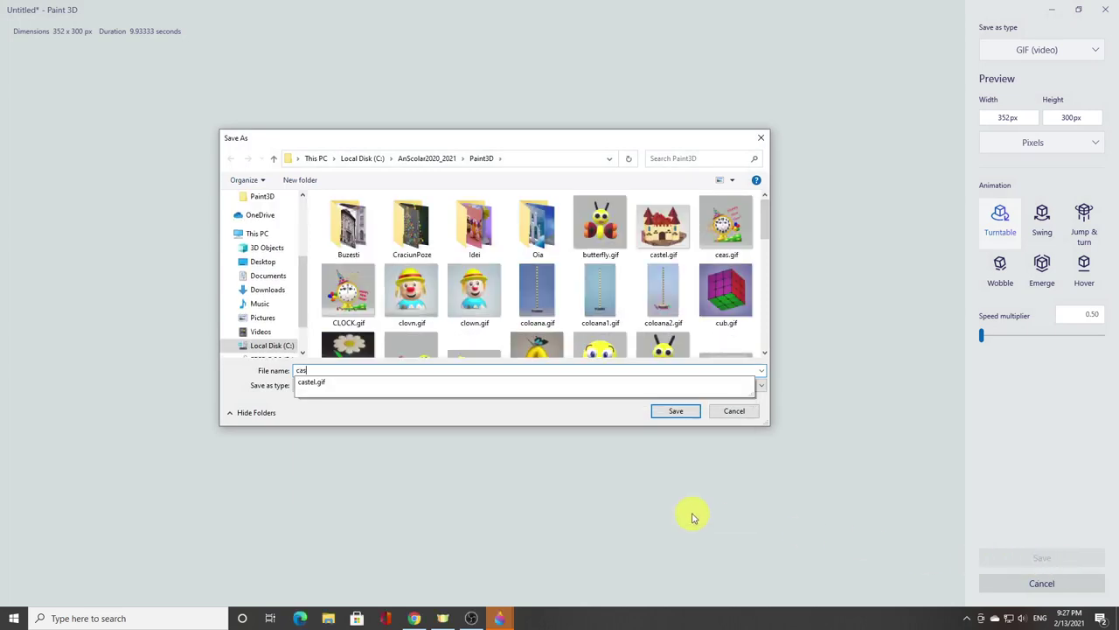
text(tle1)
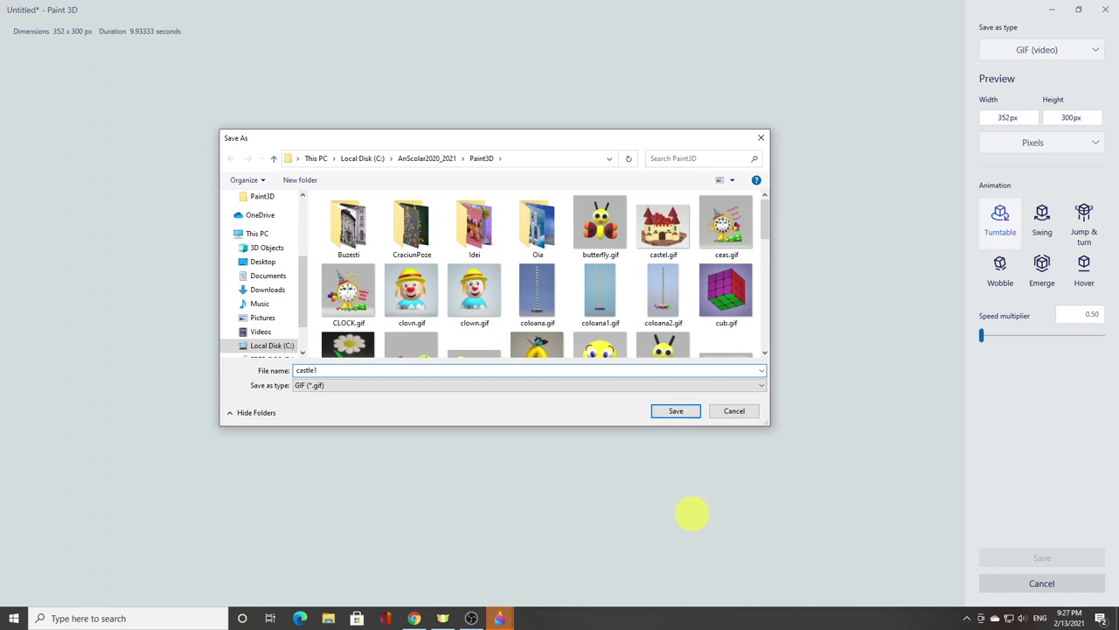
click(665, 417)
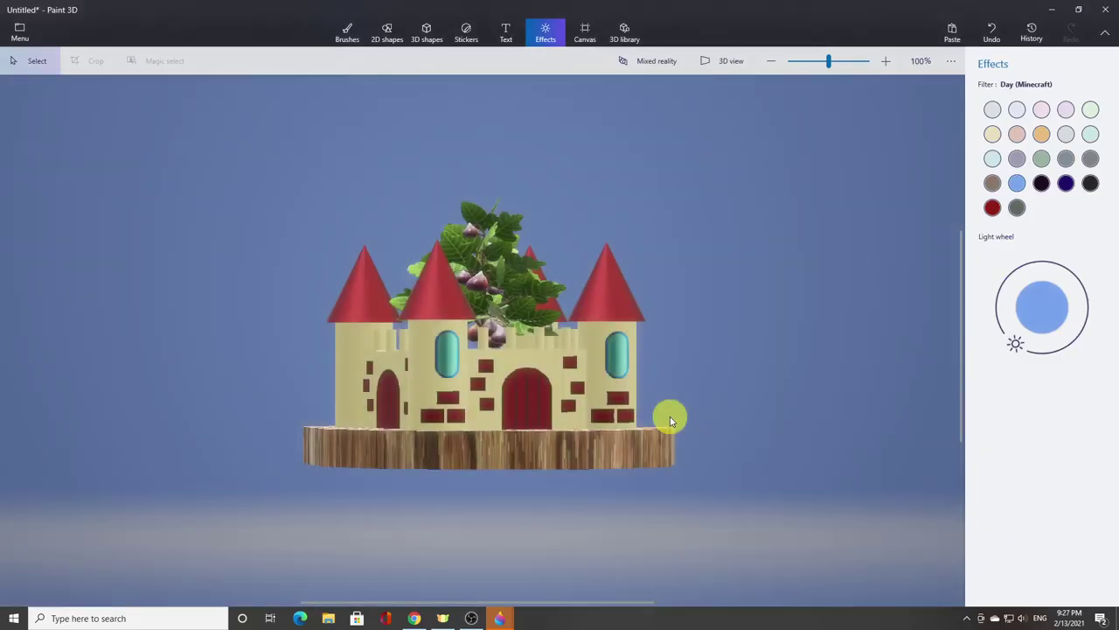
- Save the scene as a Paint 3D project named castle1 and close the program
click(19, 33)
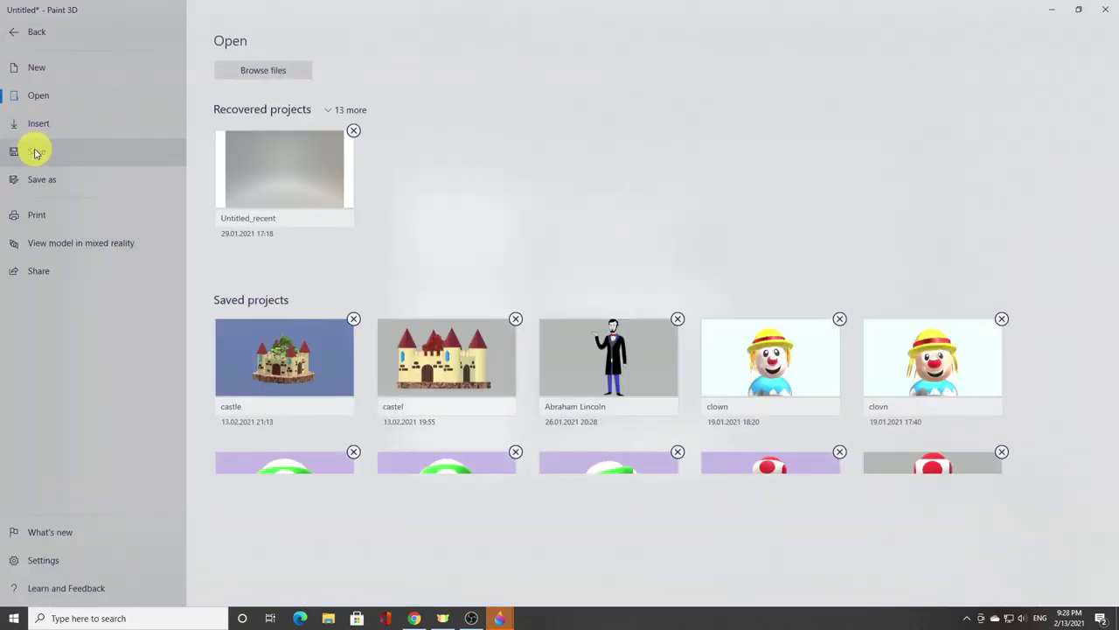
click(35, 151)
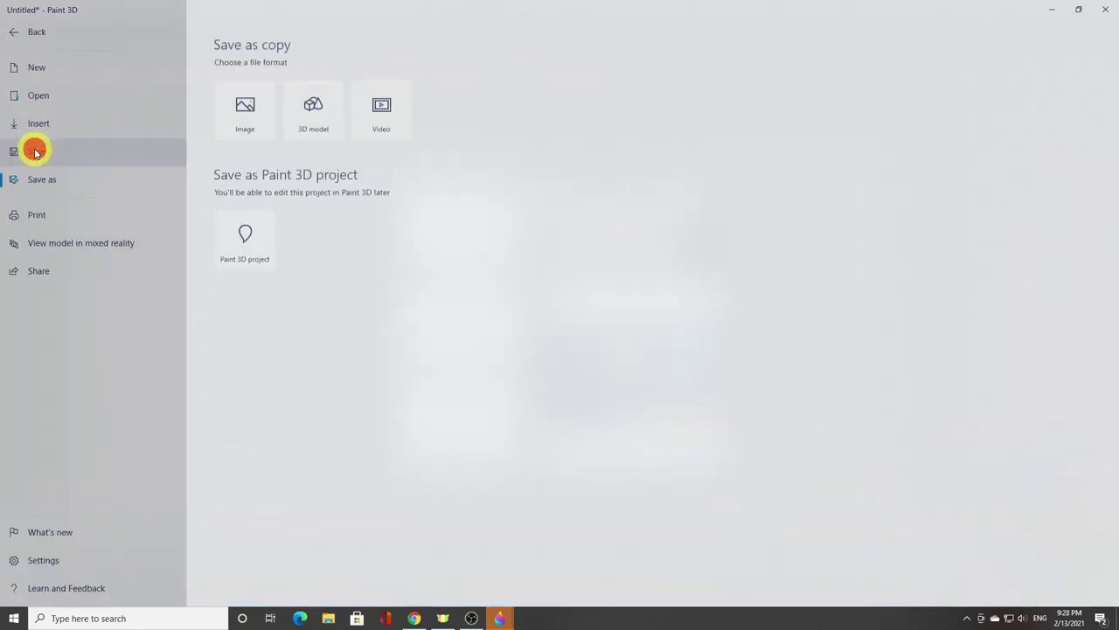
click(245, 251)
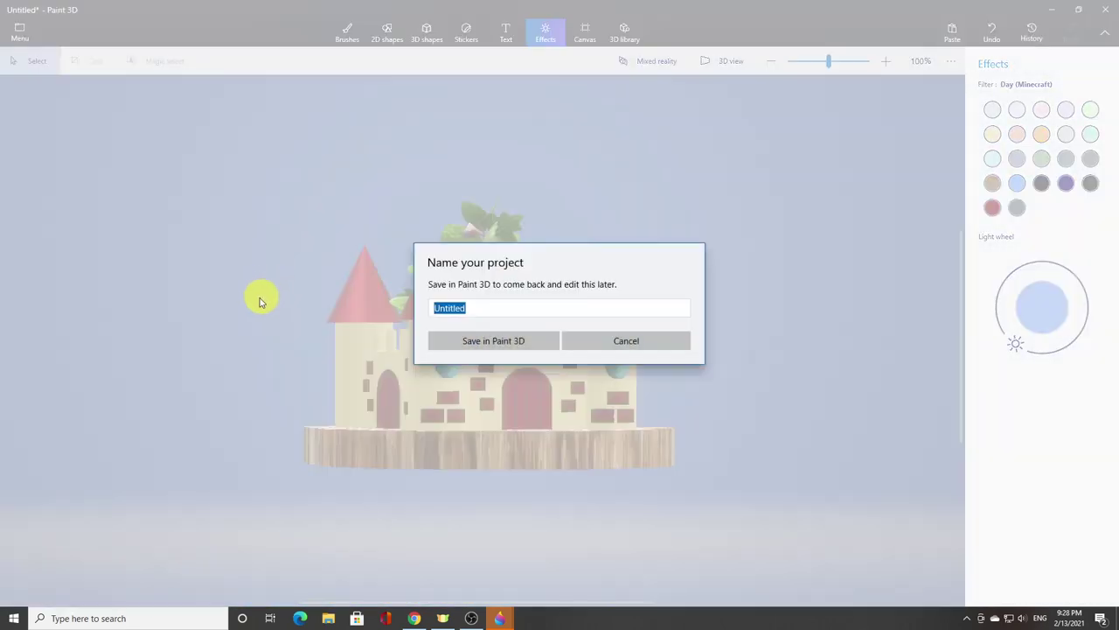
text(castle1)
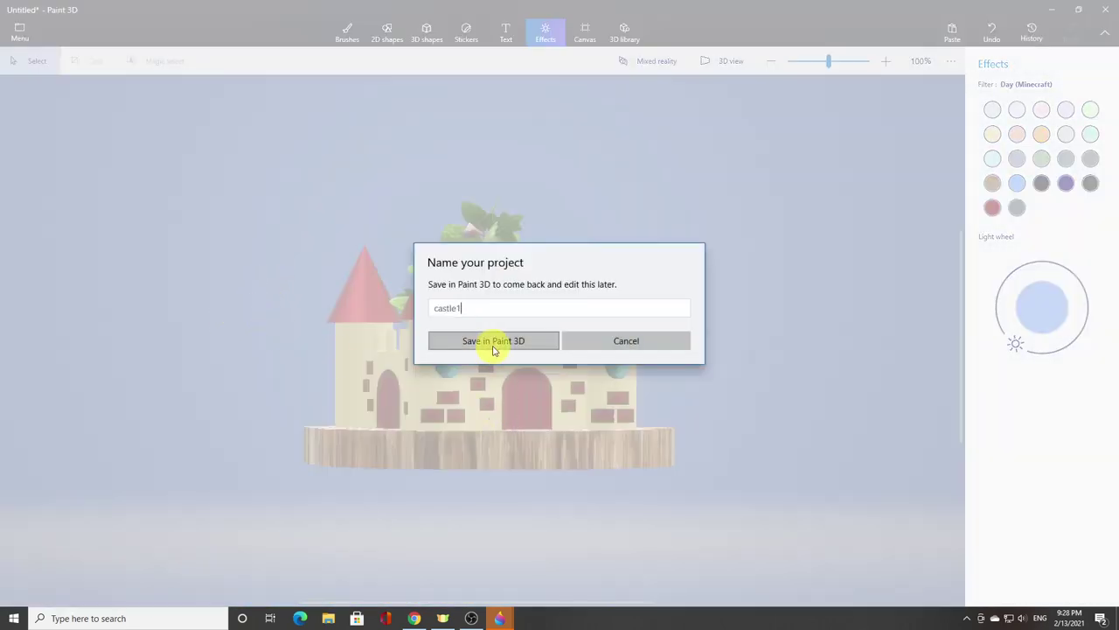
click(492, 343)
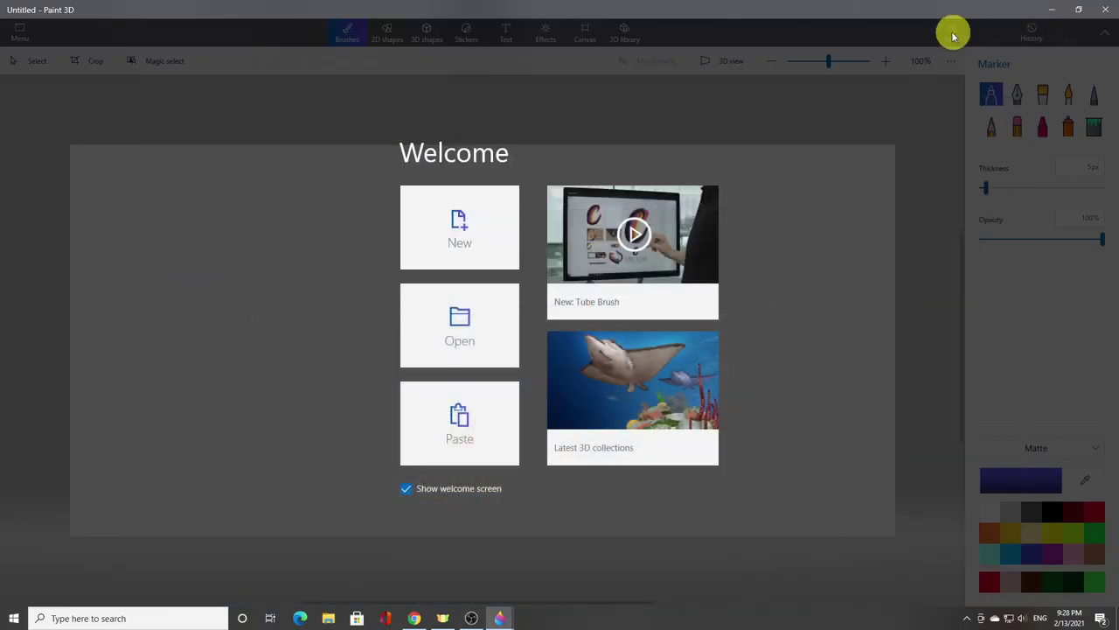
click(1101, 7)
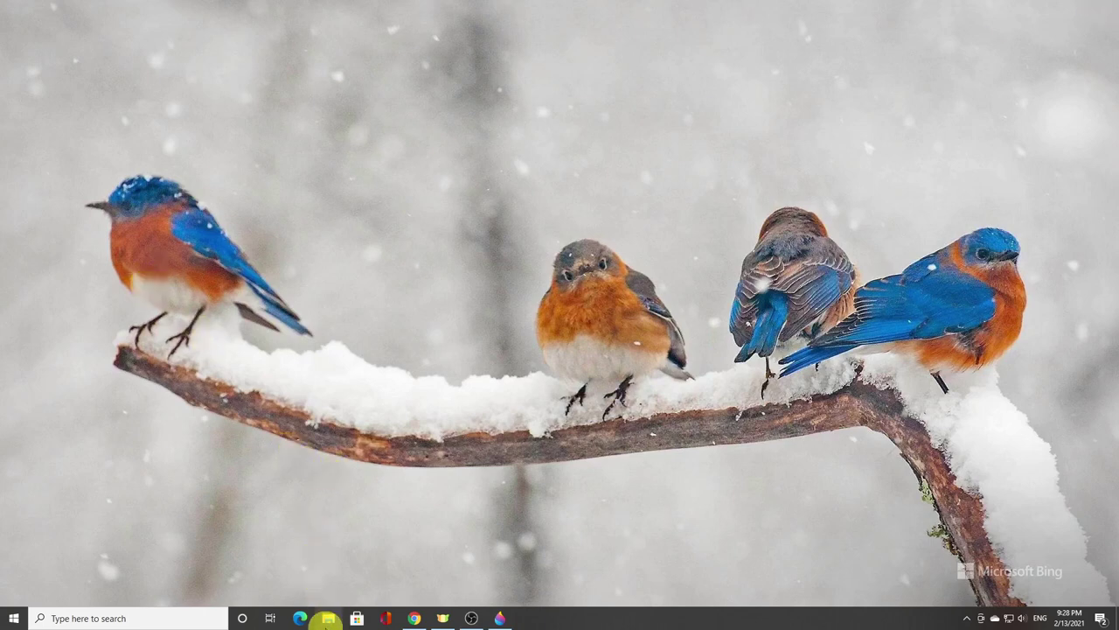
- Switch to File Explorer, view castle1.gif from the Paint3D folder in Photos, and close the viewer
click(327, 622)
click(329, 621)
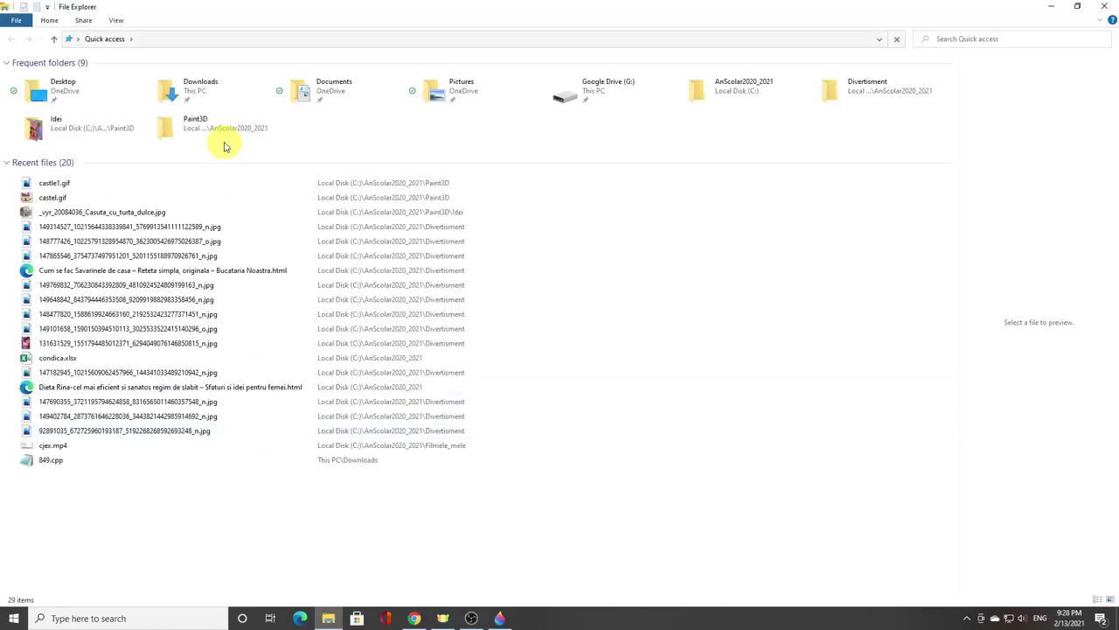
click(213, 118)
double_click(212, 118)
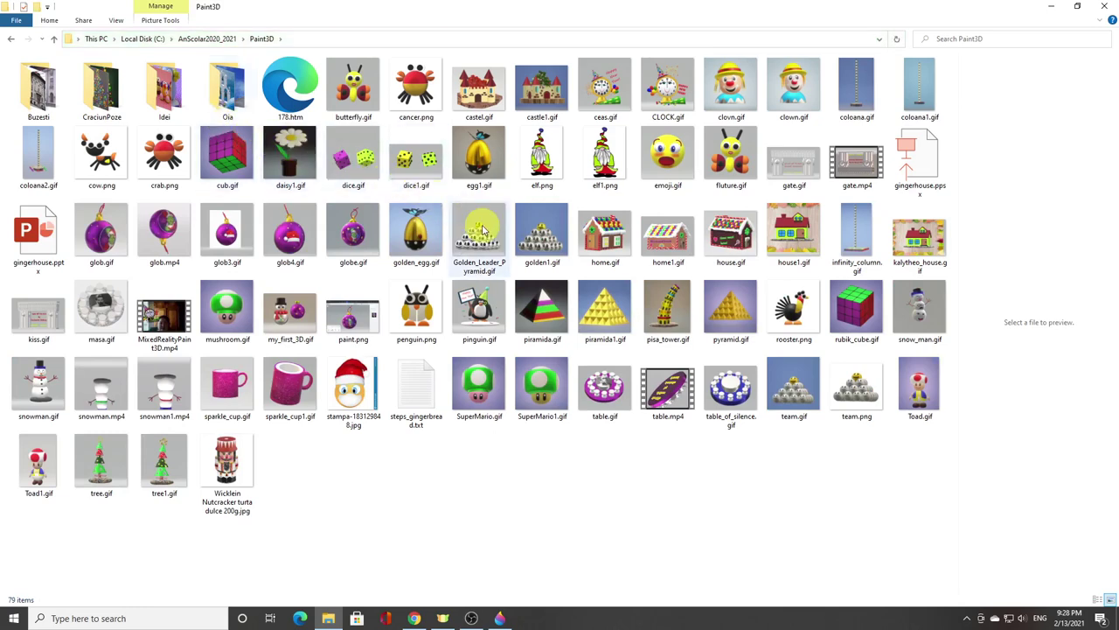
double_click(541, 88)
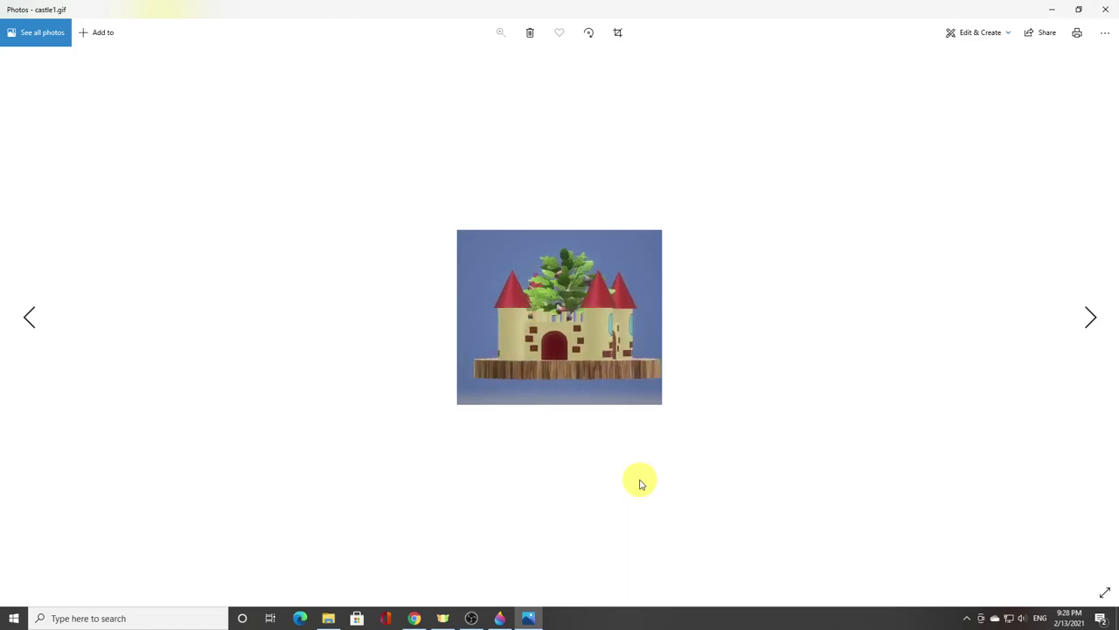
click(499, 41)
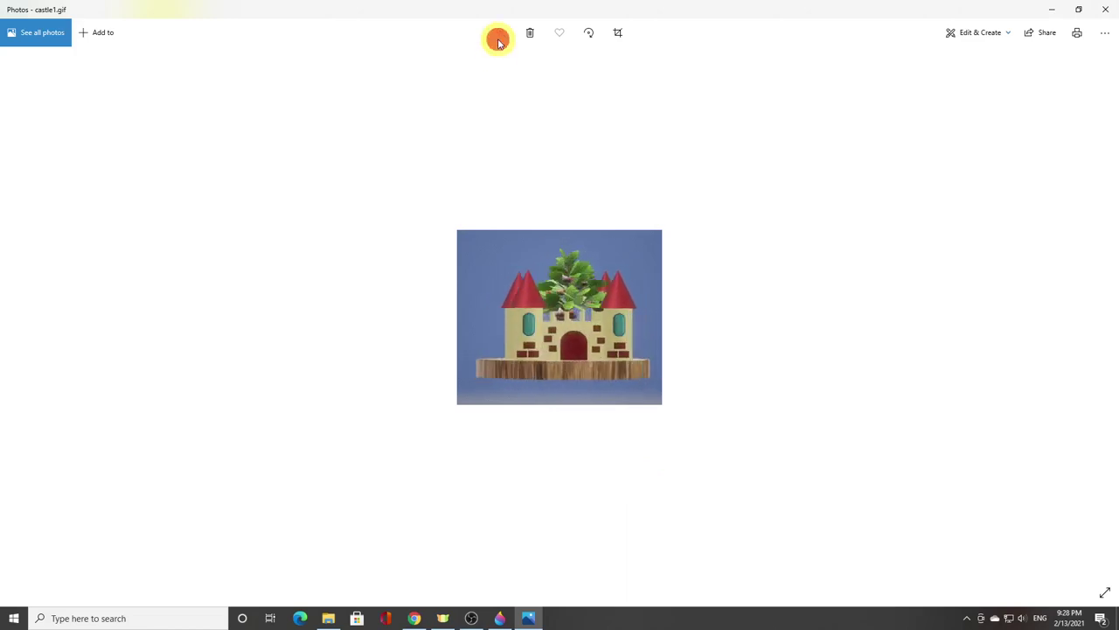
click(1103, 9)
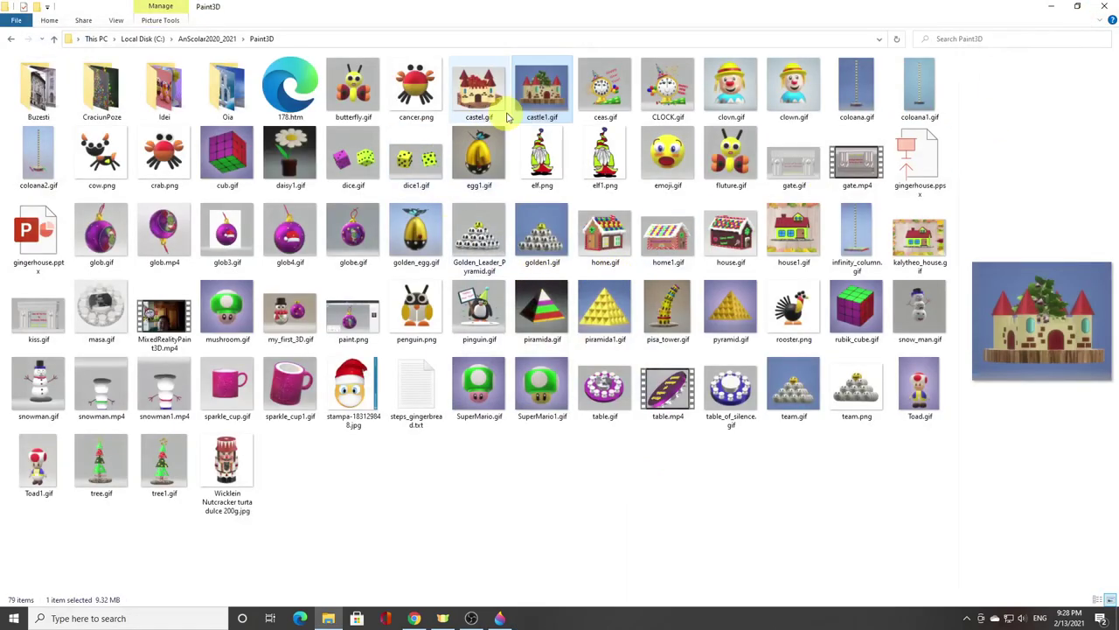
- Select castle1.gif in the Paint3D folder and bring up its file options
click(531, 98)
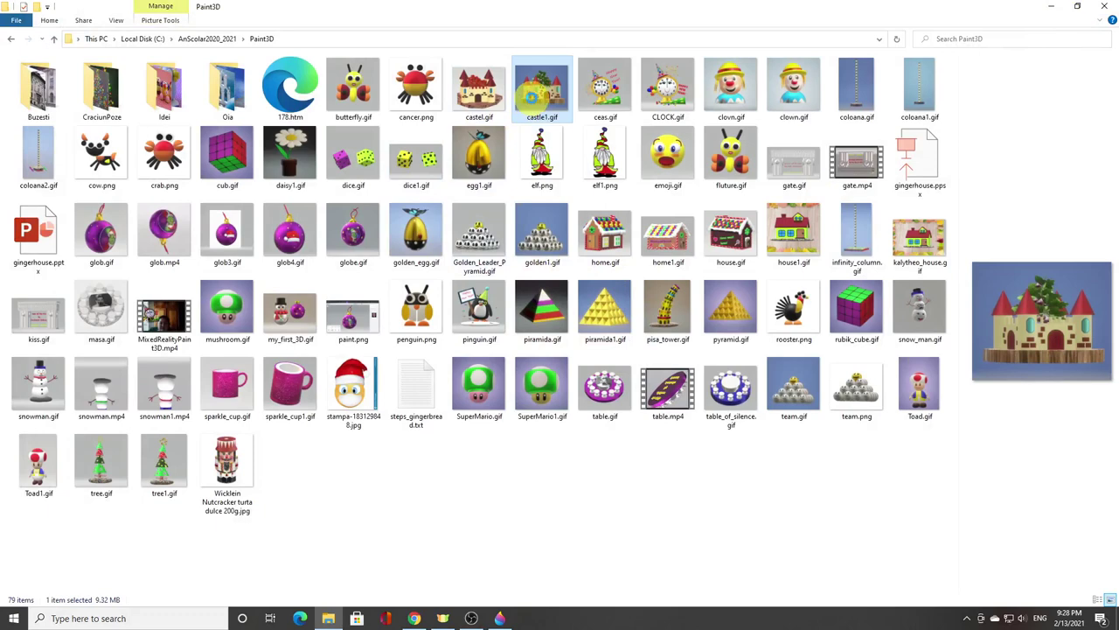
right_click(530, 98)
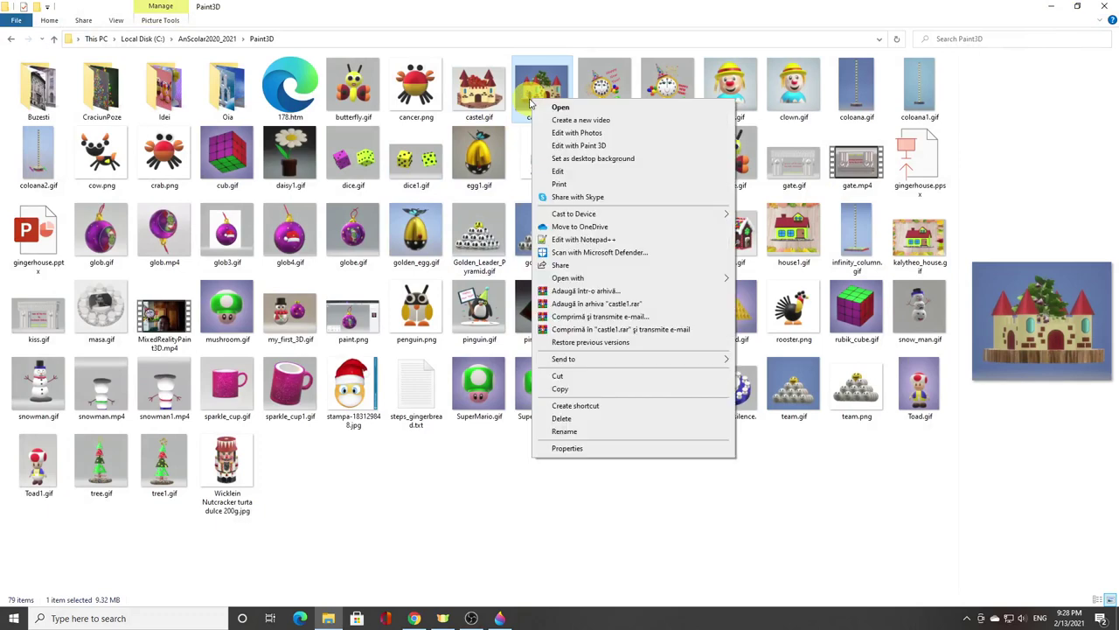